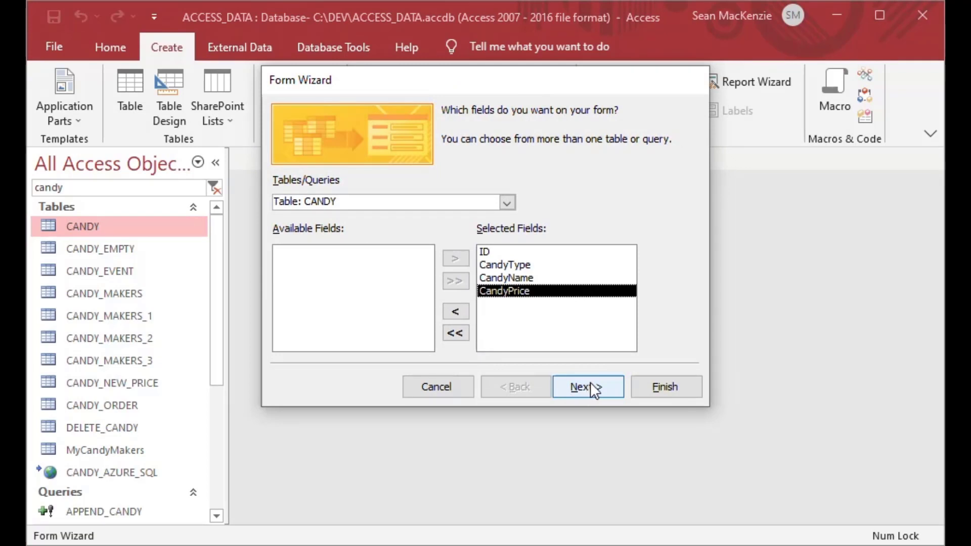
# - Keep the columnar layout, title the form CANDY_BOUND, and finish the wizard so the form opens for viewing data
pyautogui.click(591, 386)
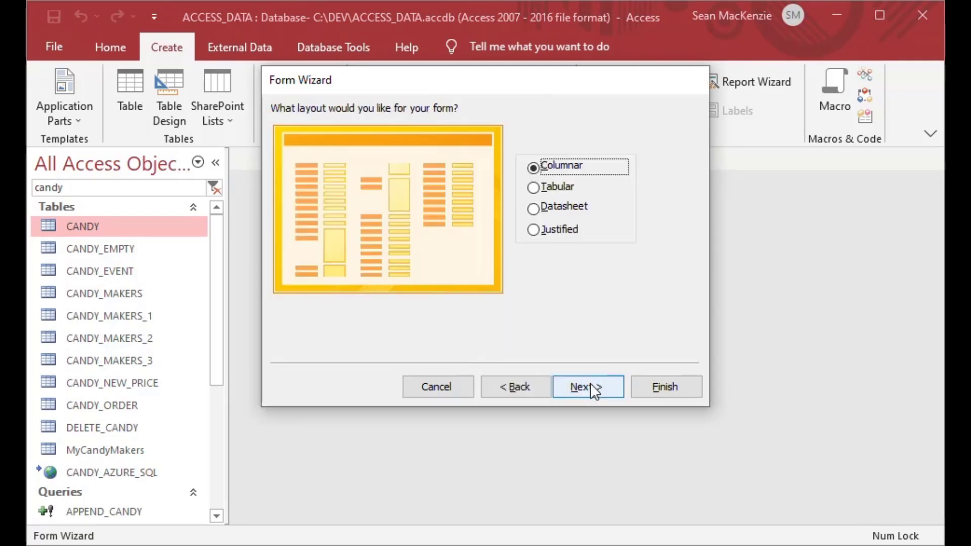
pyautogui.click(590, 385)
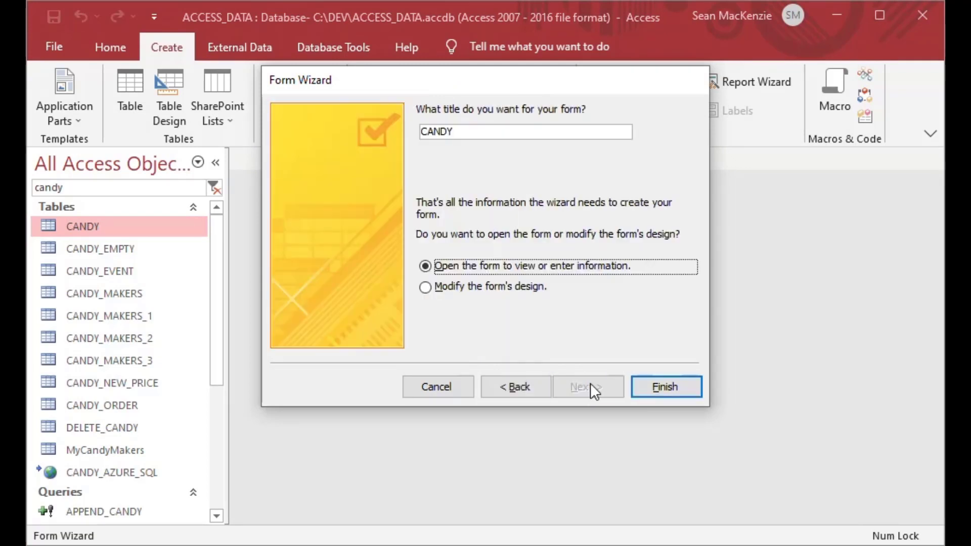
pyautogui.click(493, 131)
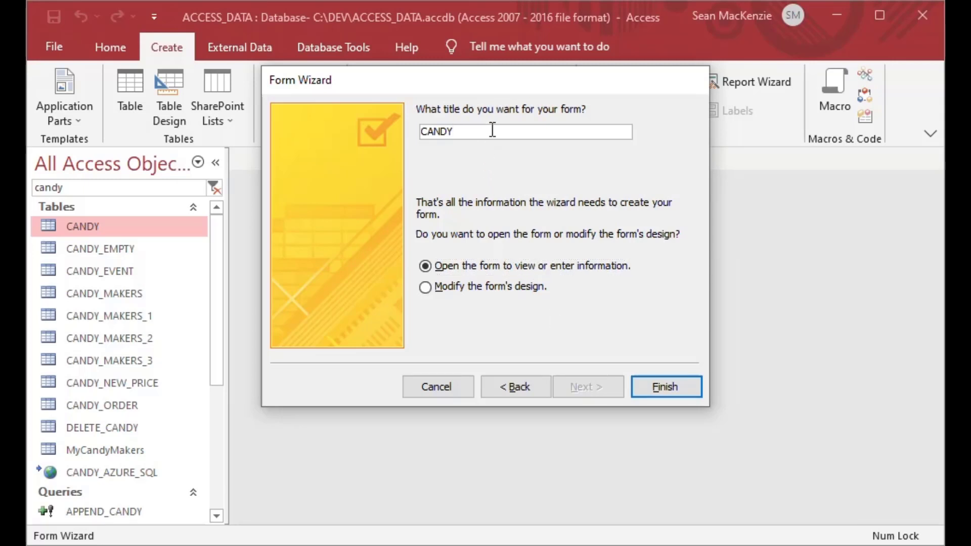
pyautogui.write('_bars')
pyautogui.press('BackSpace')
pyautogui.press('BackSpace')
pyautogui.press('BackSpace')
pyautogui.press('BackSpace')
pyautogui.press('capslock')
pyautogui.write('B')
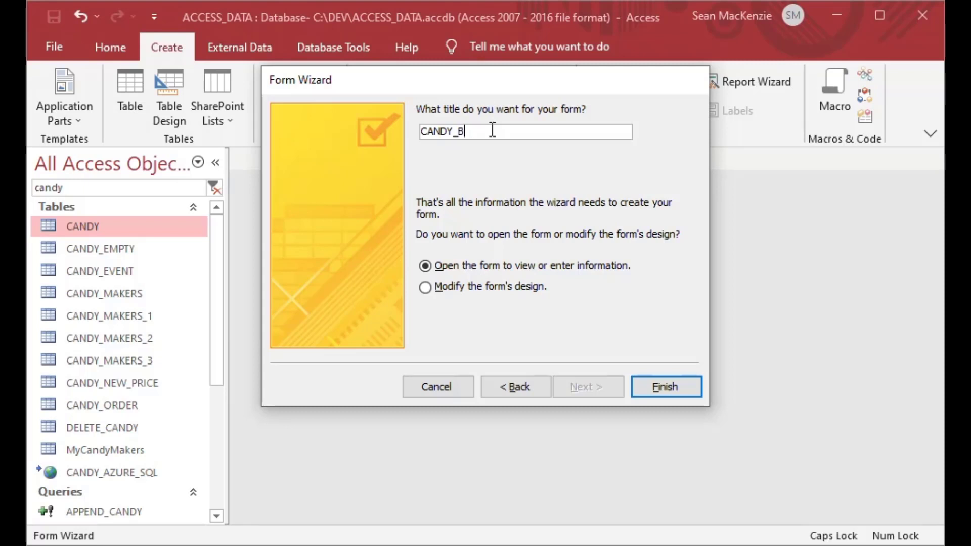
pyautogui.write('OUND')
pyautogui.click(667, 390)
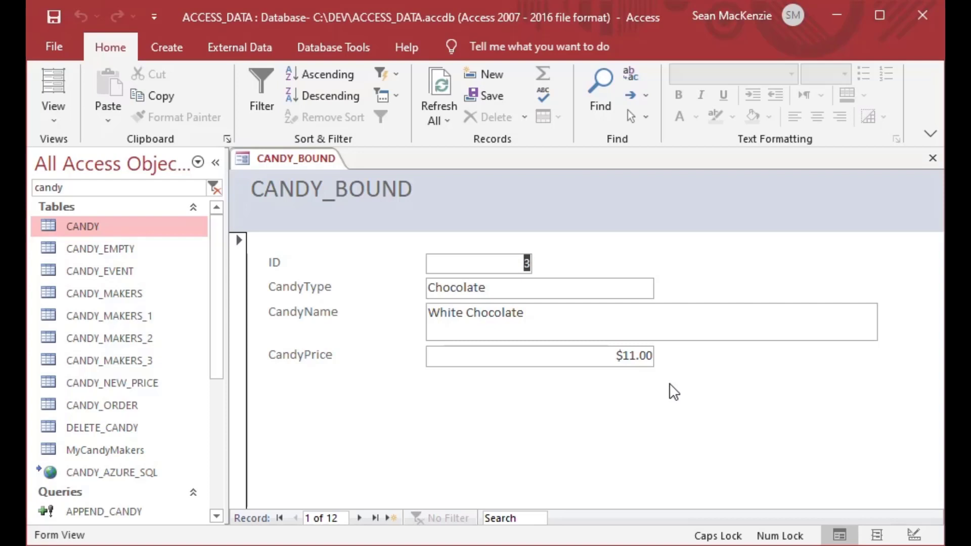
# - Browse forward through the records of the CANDY_BOUND form to the last existing record
pyautogui.click(358, 518)
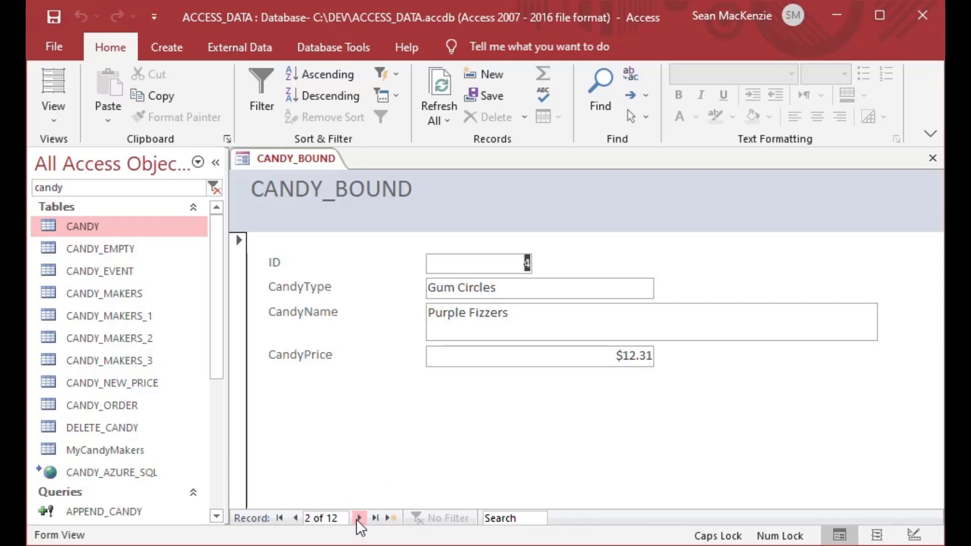
pyautogui.click(358, 518)
pyautogui.click(359, 519)
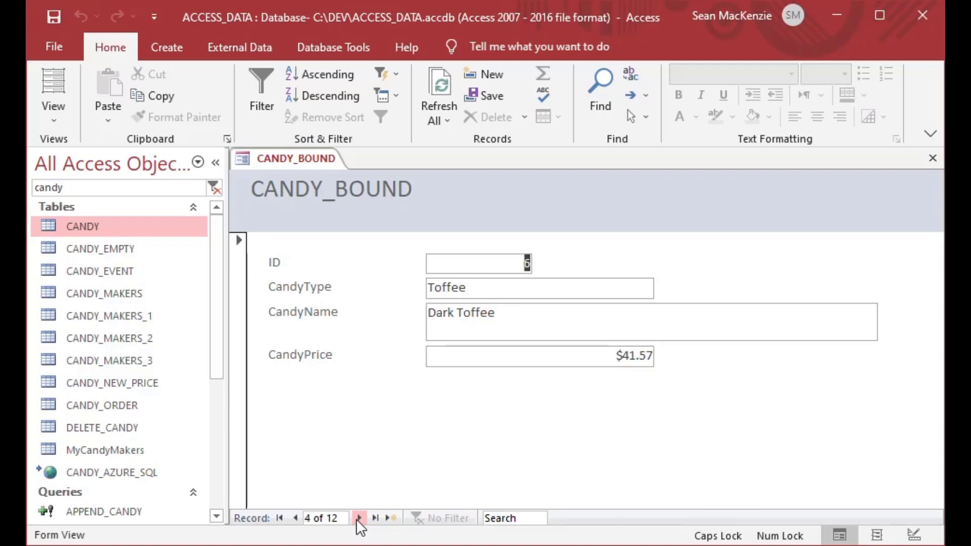
pyautogui.click(359, 518)
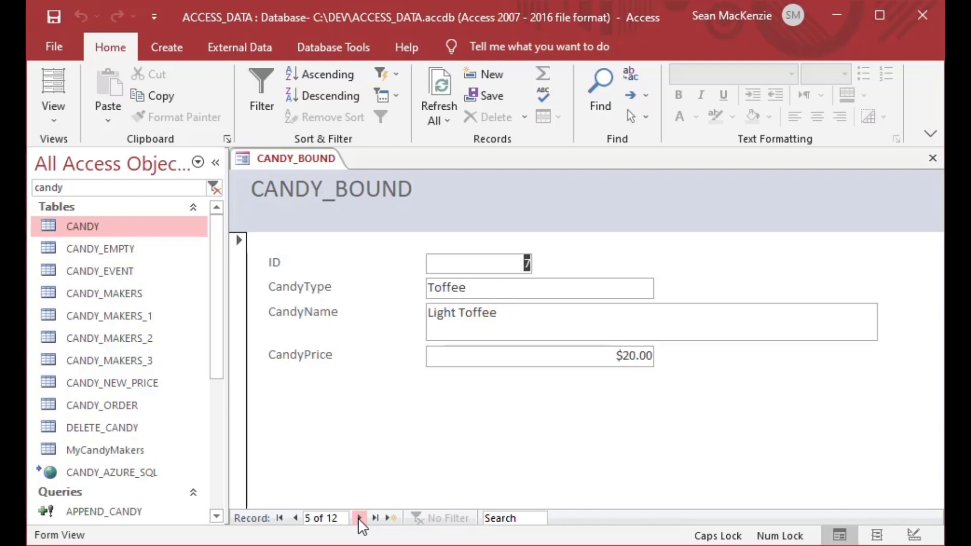
pyautogui.click(359, 518)
pyautogui.click(359, 518)
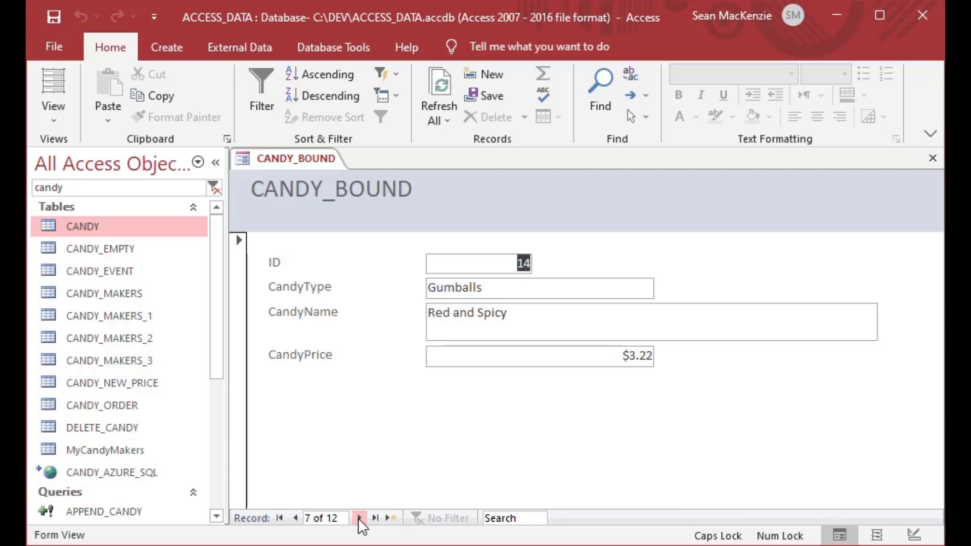
pyautogui.click(359, 518)
pyautogui.click(358, 518)
pyautogui.click(358, 518)
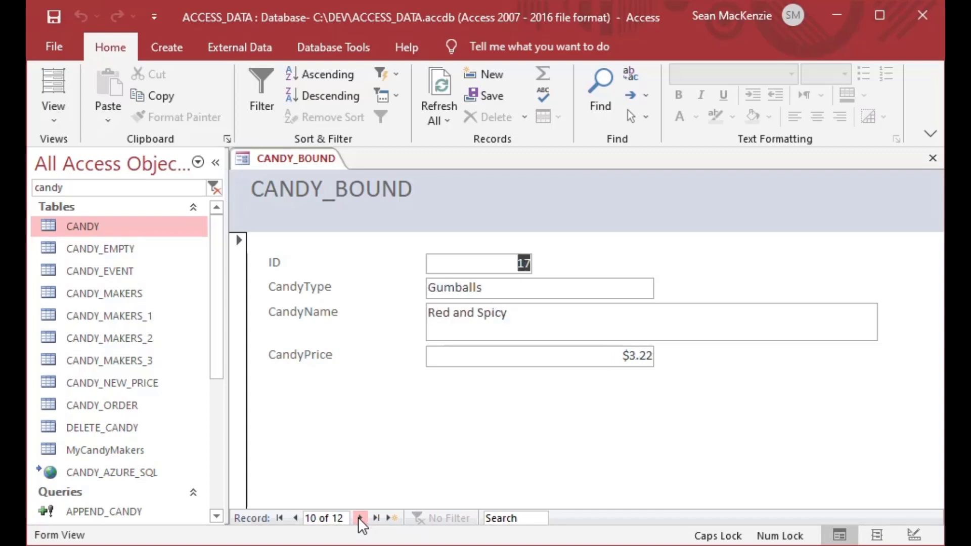
pyautogui.click(359, 518)
pyautogui.click(359, 518)
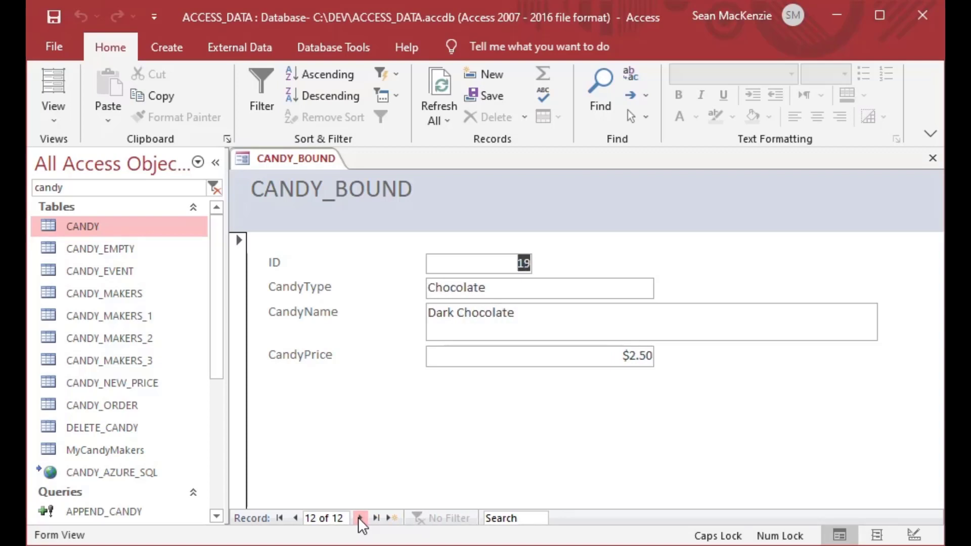
# - Go to a blank new record, and move back three records without entering any data
pyautogui.click(392, 518)
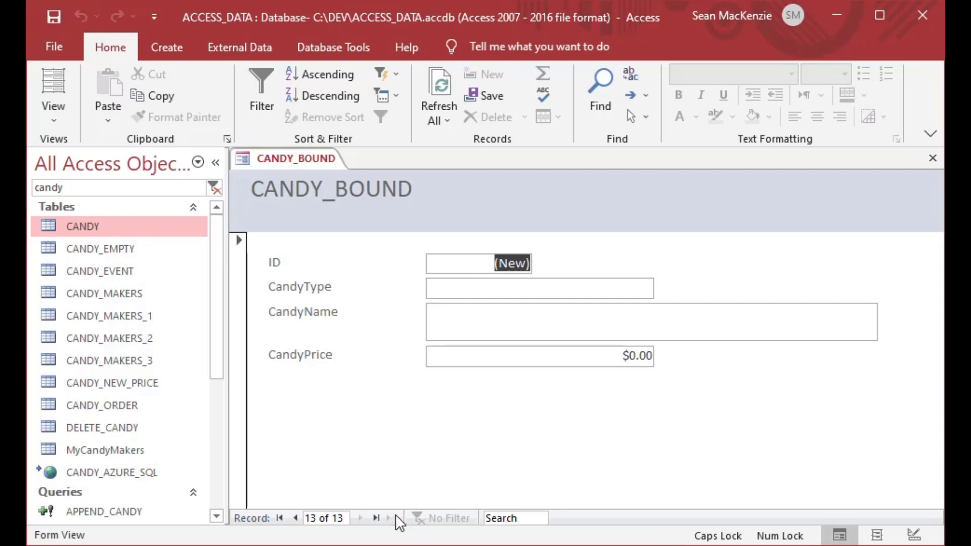
pyautogui.click(296, 518)
pyautogui.click(295, 518)
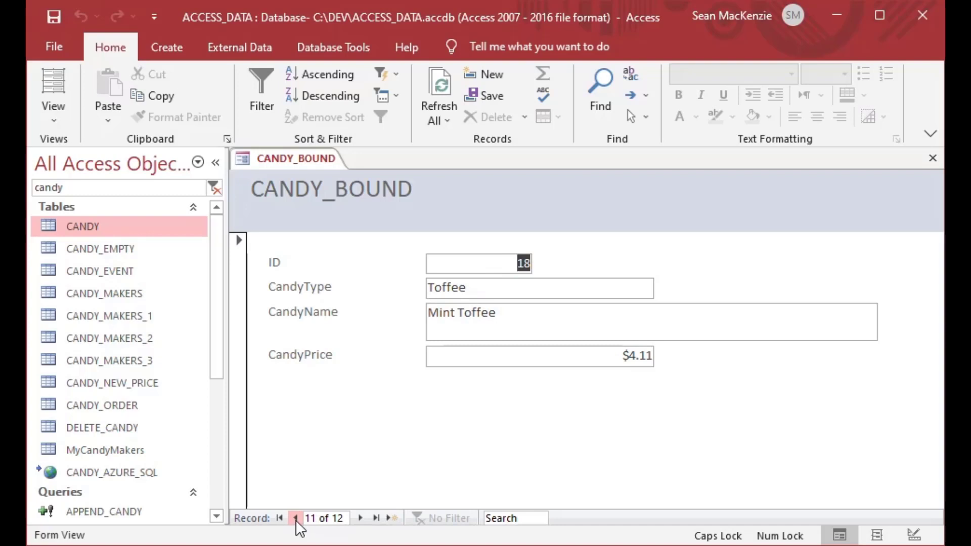
pyautogui.click(296, 518)
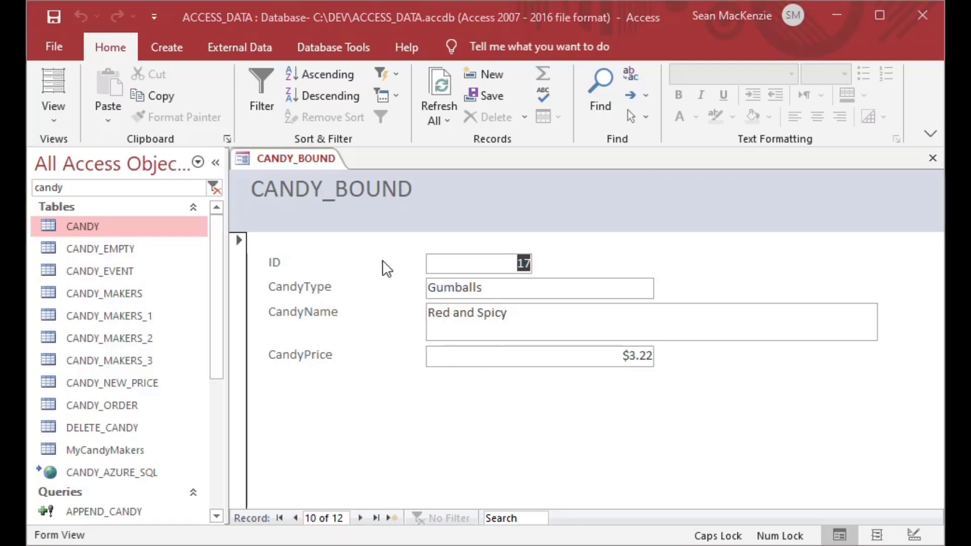
# - Open the CANDY_BOUND form in Design View and inspect the form's Record Source property
pyautogui.click(284, 160)
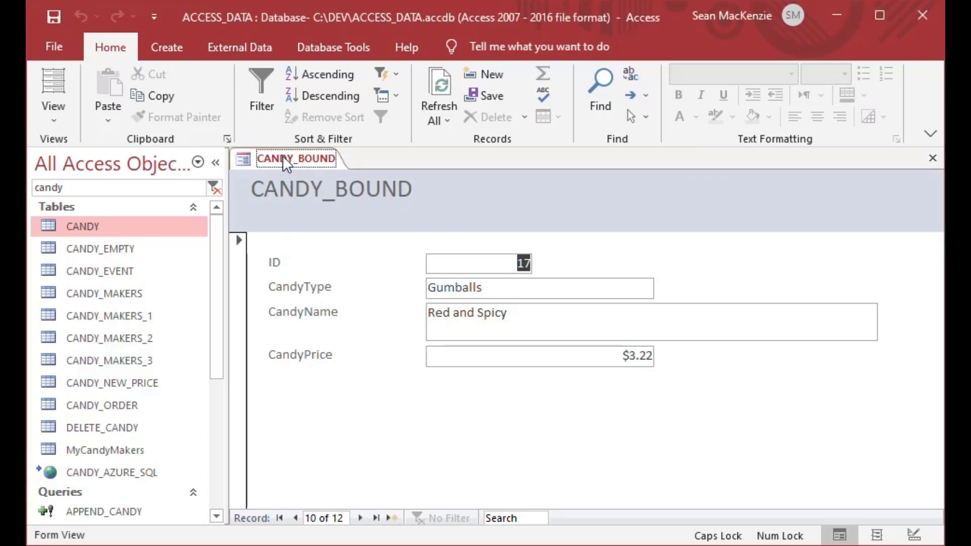
pyautogui.click(41, 112)
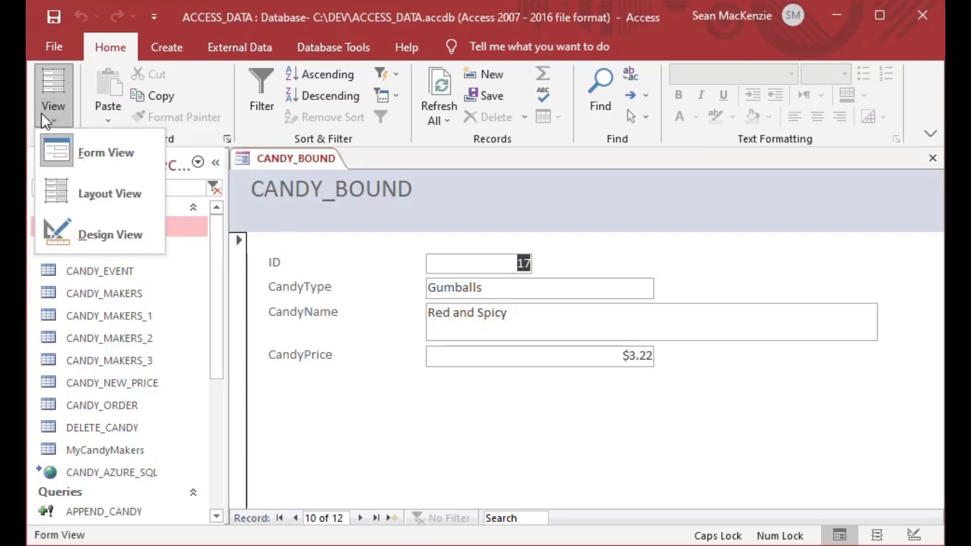
pyautogui.click(87, 231)
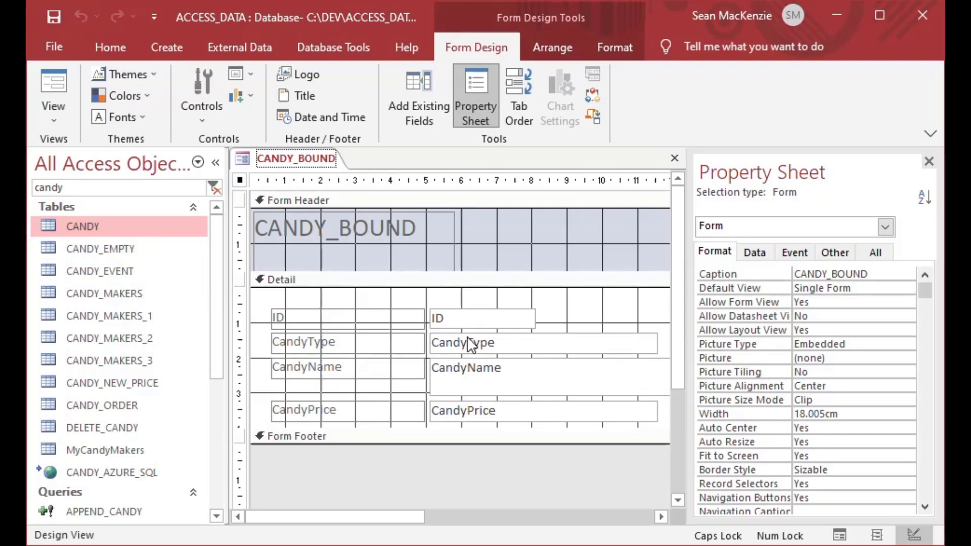
pyautogui.click(517, 490)
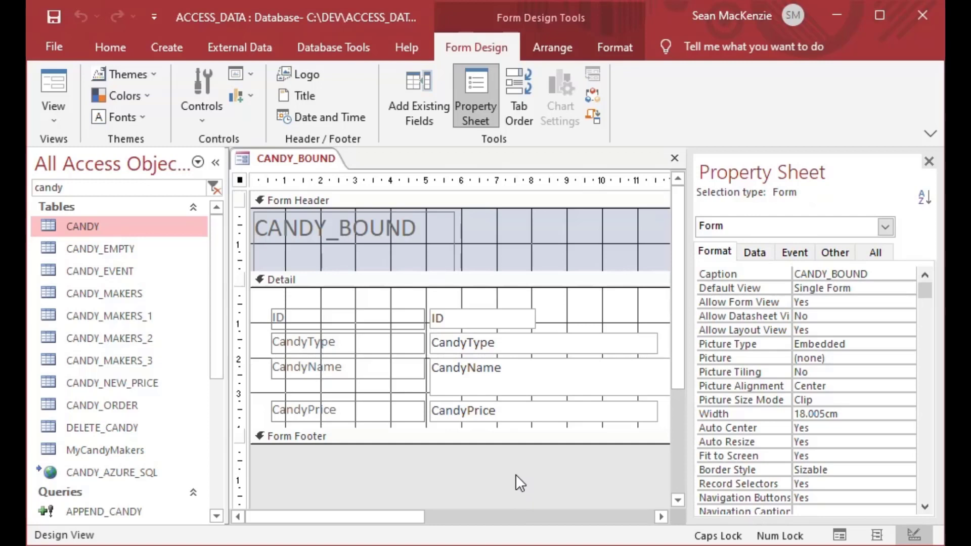
pyautogui.click(530, 475)
pyautogui.click(761, 251)
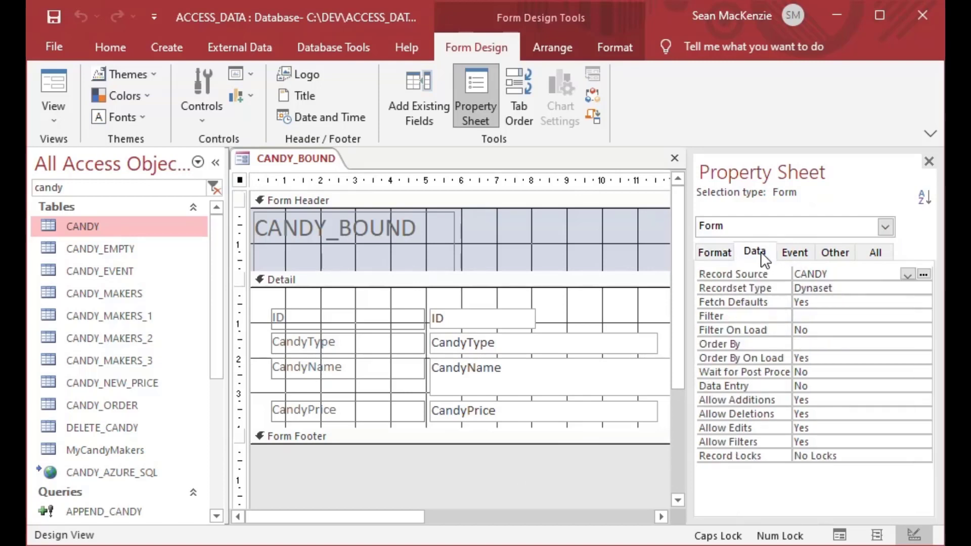
pyautogui.click(835, 275)
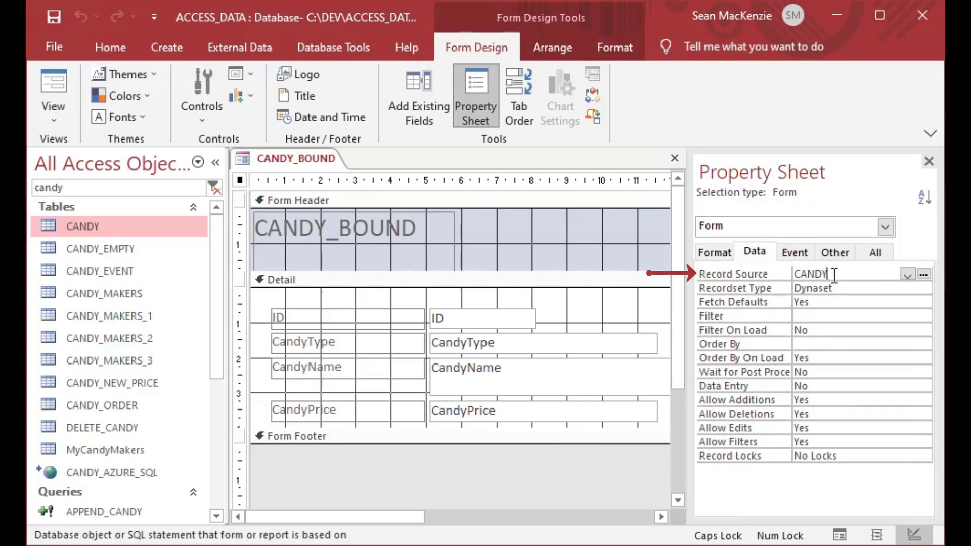
pyautogui.click(761, 274)
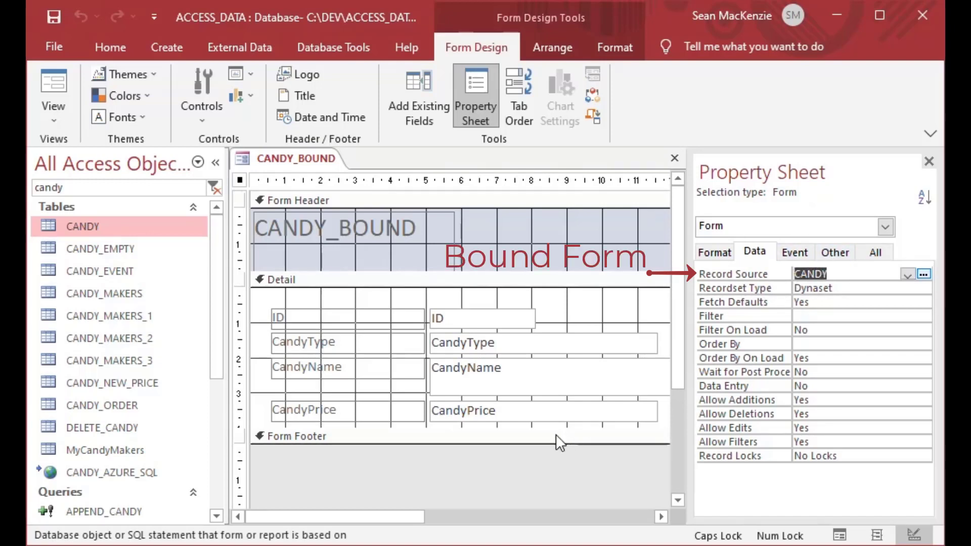
# - Inspect the Control Source property of the ID, CandyType, CandyName and CandyPrice text boxes in turn
pyautogui.click(508, 323)
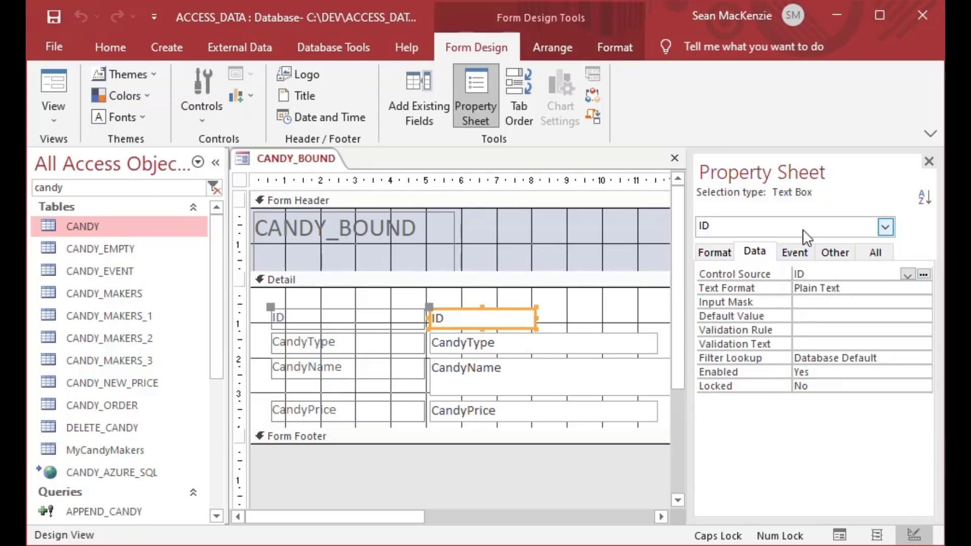
pyautogui.click(769, 275)
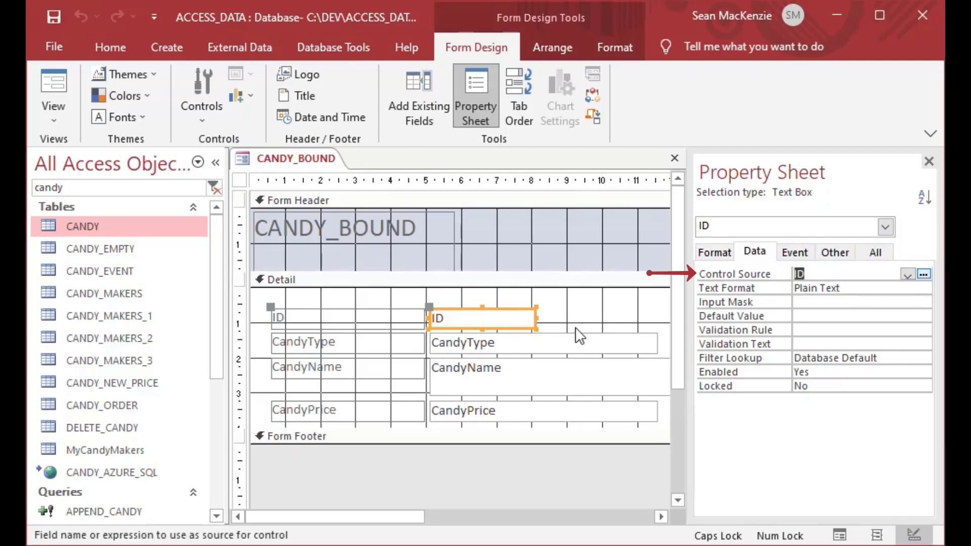
pyautogui.click(547, 341)
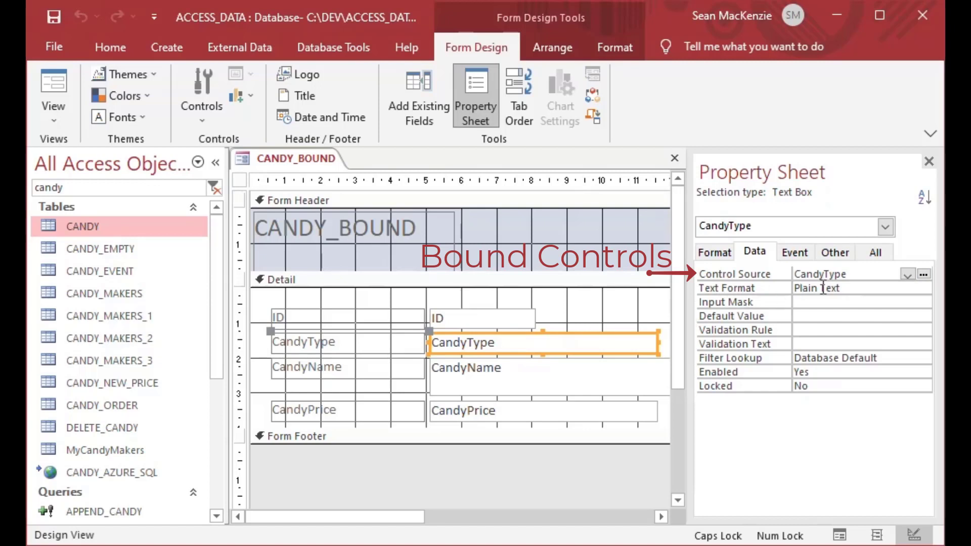
pyautogui.click(855, 276)
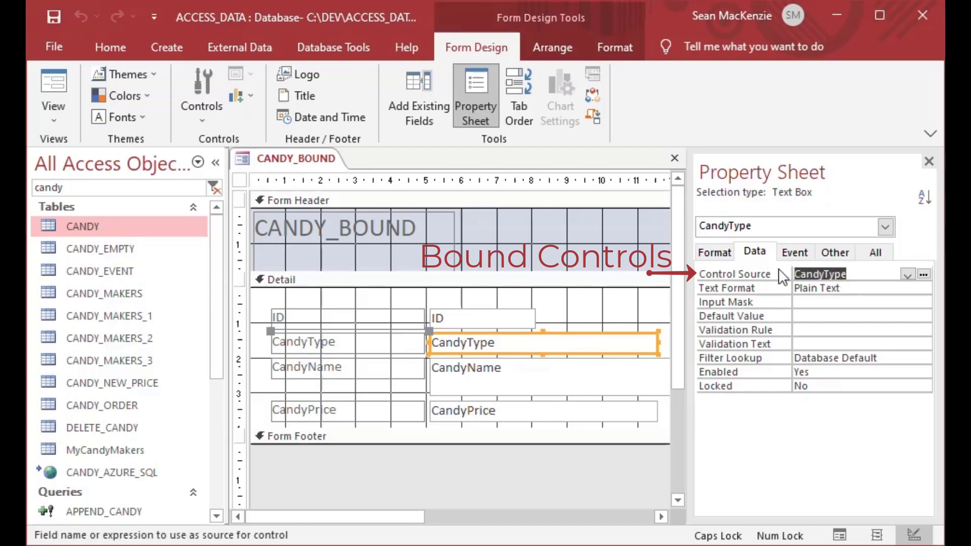
pyautogui.click(565, 372)
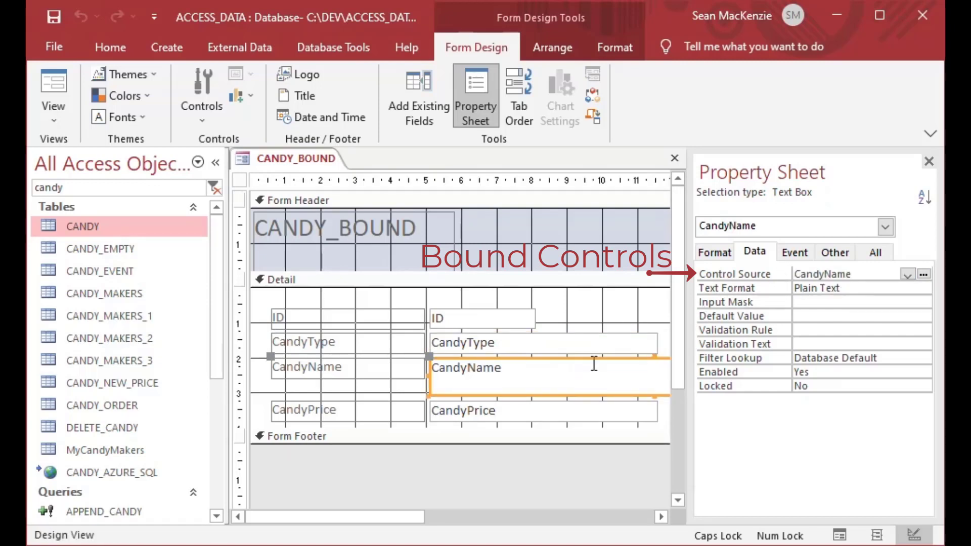
pyautogui.click(850, 278)
pyautogui.click(784, 286)
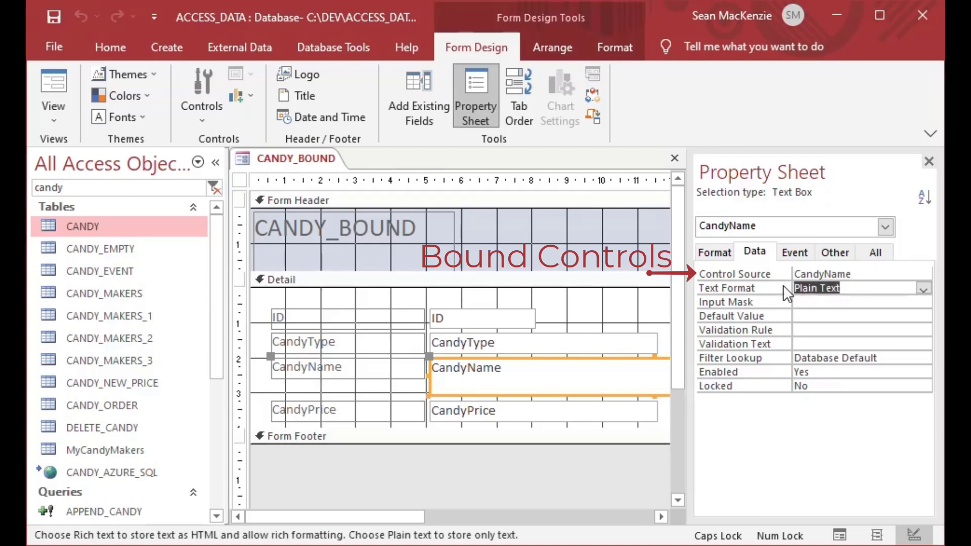
pyautogui.click(774, 274)
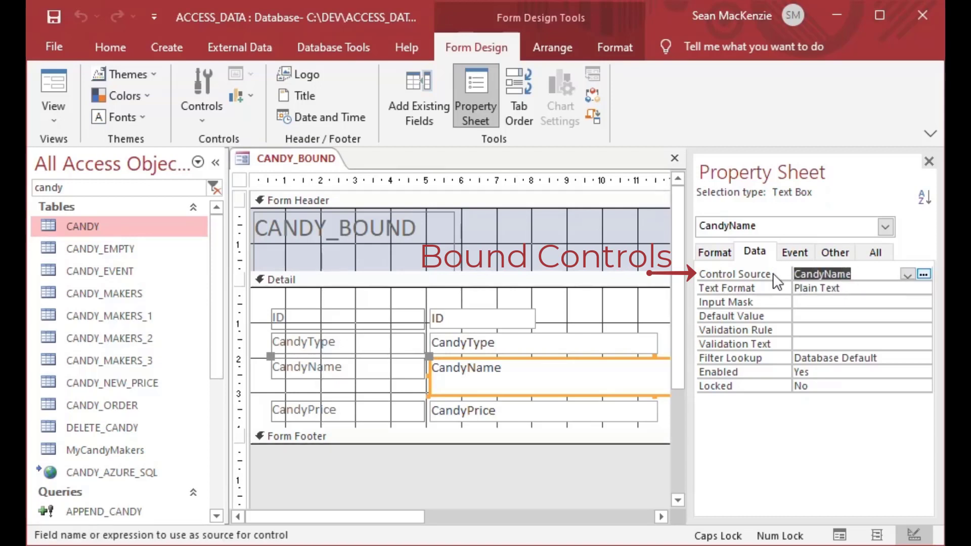
pyautogui.click(522, 413)
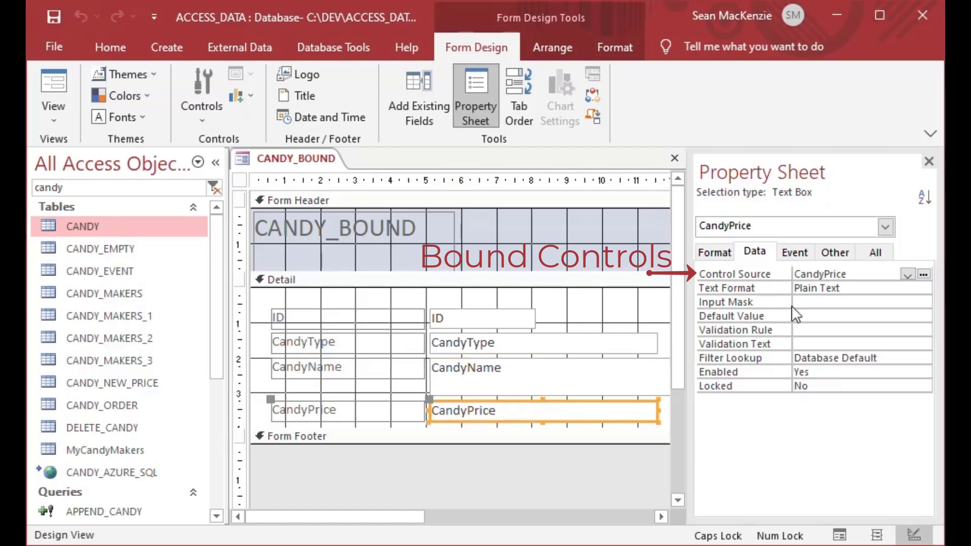
pyautogui.click(859, 274)
pyautogui.click(762, 276)
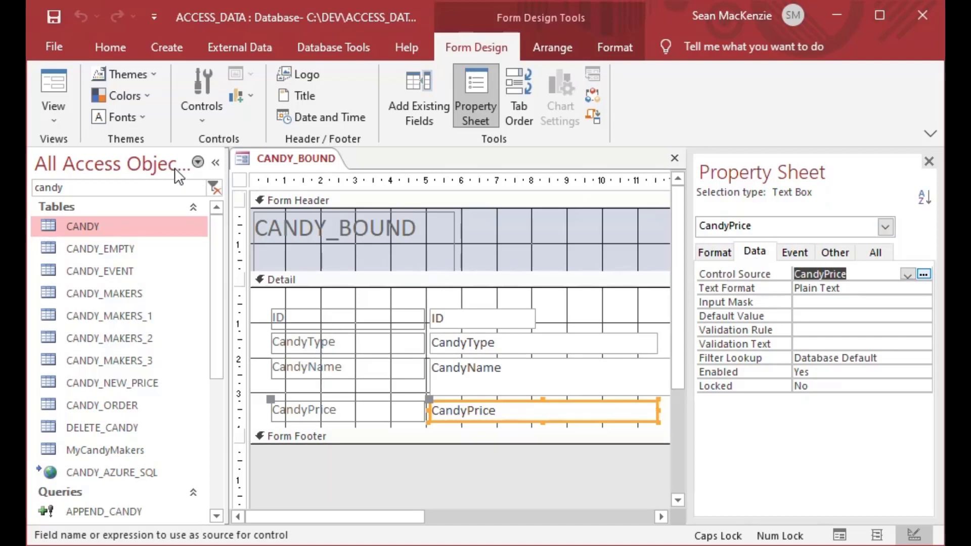
# - Switch the form to Form View and browse forward three records
pyautogui.click(53, 83)
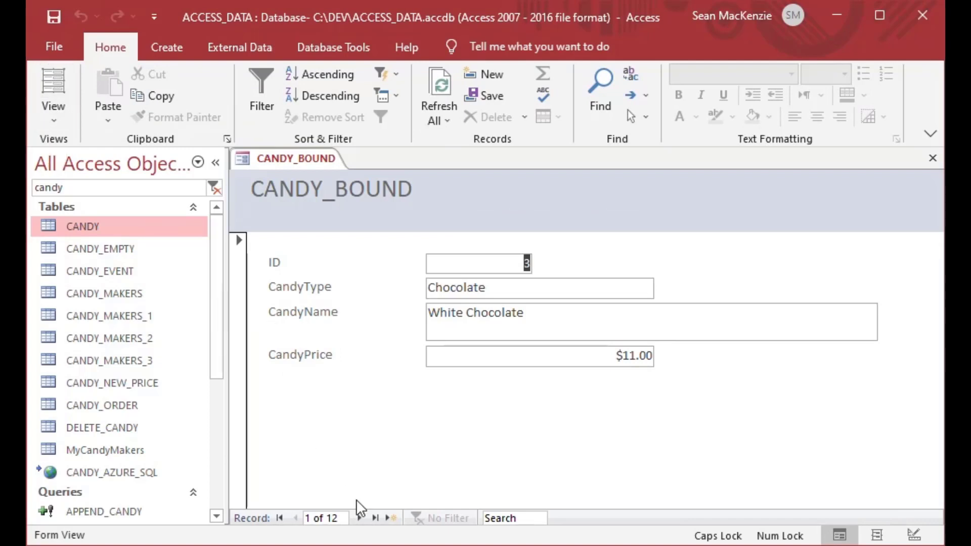
pyautogui.click(359, 518)
pyautogui.click(360, 518)
pyautogui.click(359, 517)
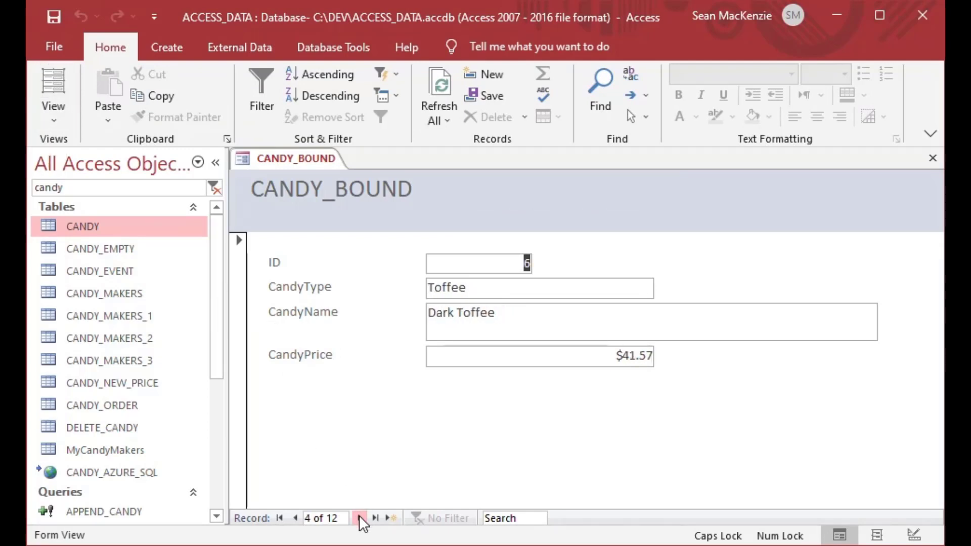
# - Return the form to Design View and select the whole form to show its data properties
pyautogui.click(57, 114)
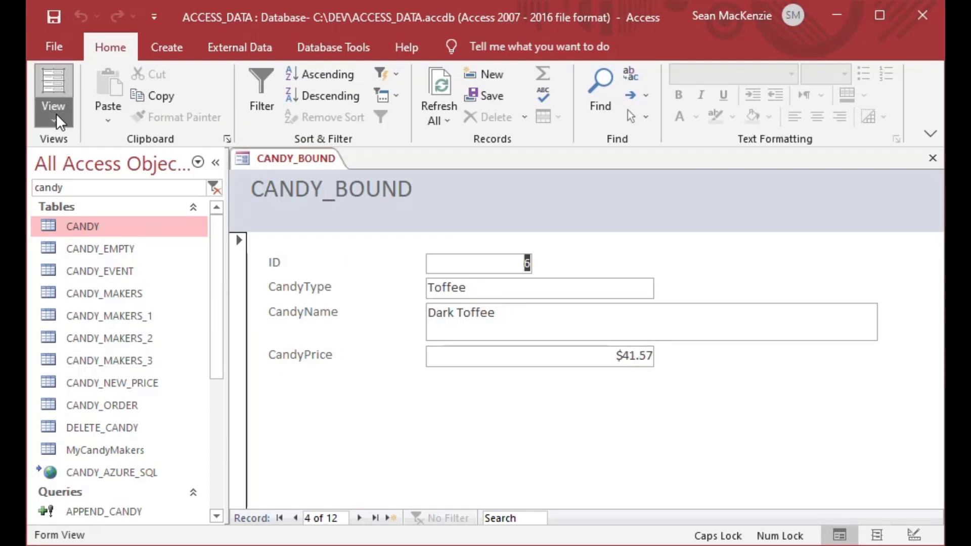
pyautogui.click(74, 226)
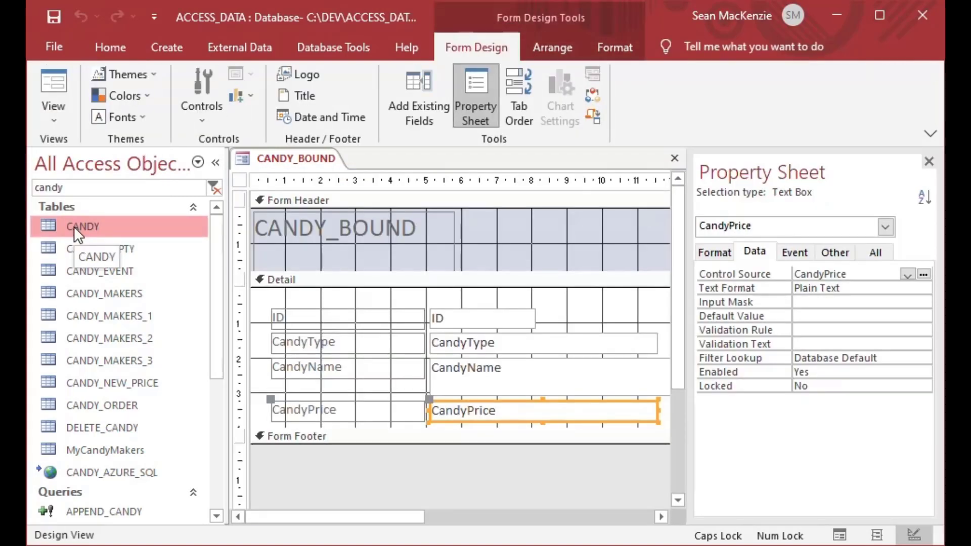
pyautogui.click(378, 475)
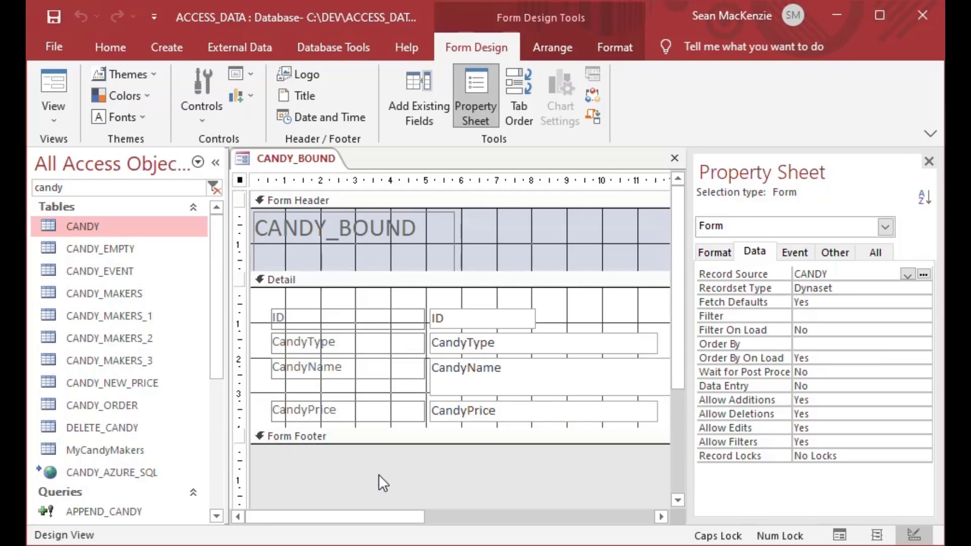
# - Extend the Detail section downward and add a text box without a control source below the CandyPrice field
pyautogui.moveTo(439, 445)
pyautogui.mouseDown()
pyautogui.moveTo(438, 458)
pyautogui.moveTo(451, 455)
pyautogui.mouseUp()
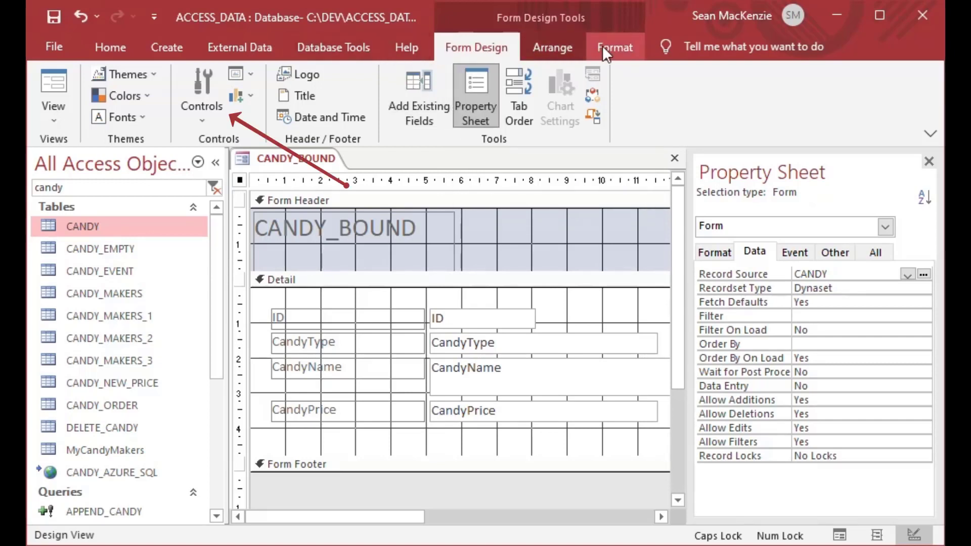
pyautogui.click(200, 105)
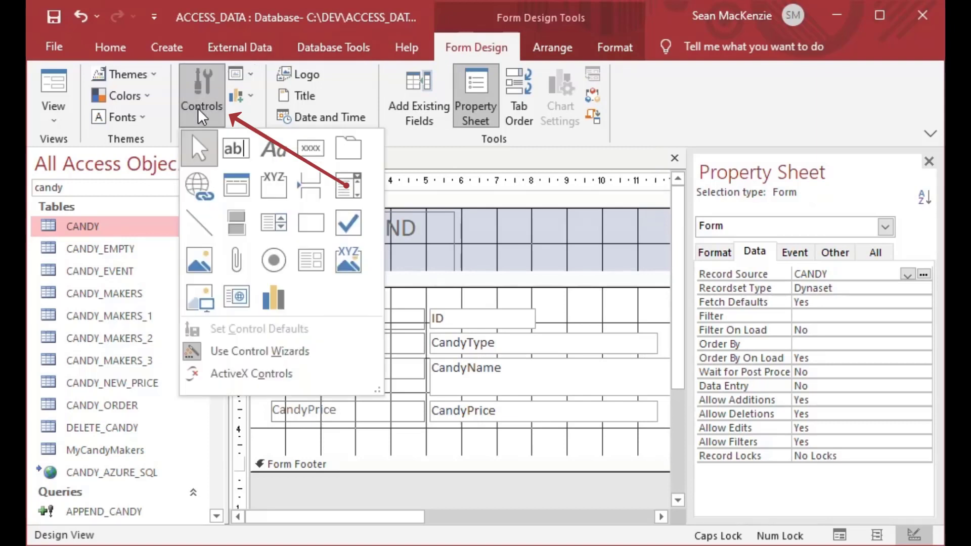
pyautogui.click(233, 144)
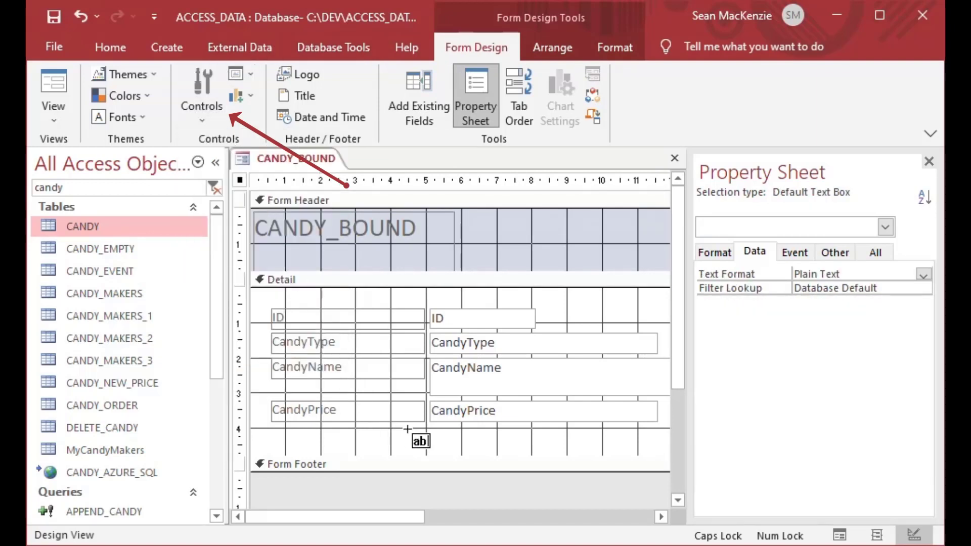
pyautogui.click(427, 436)
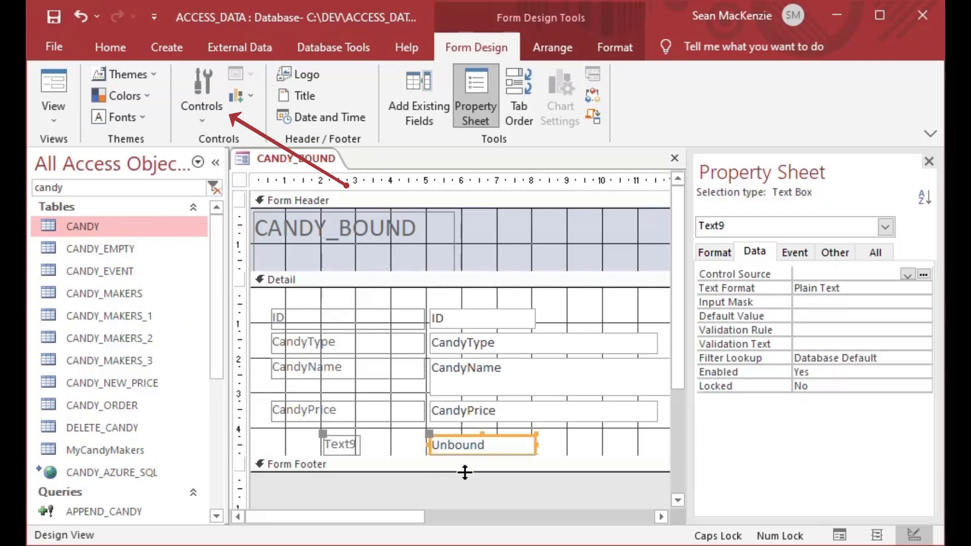
pyautogui.click(816, 273)
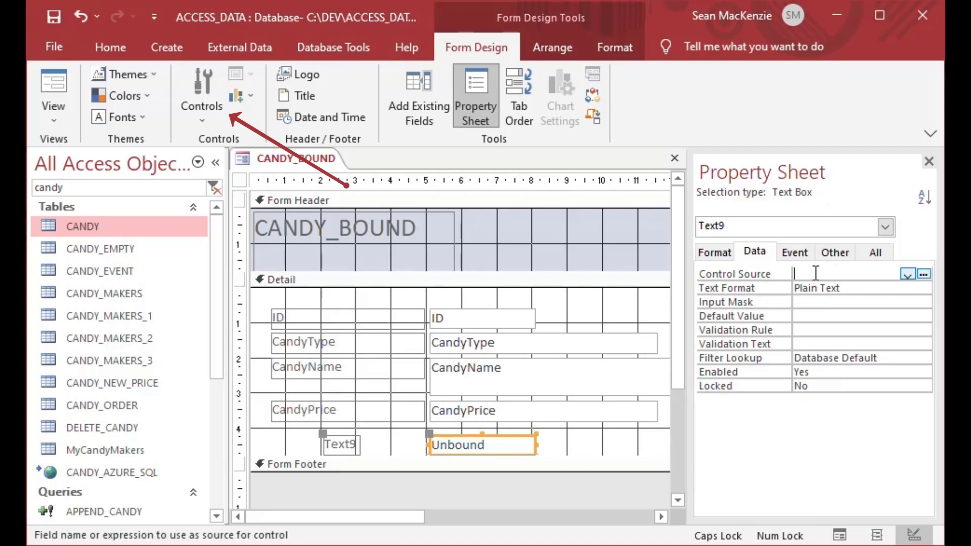
pyautogui.click(484, 446)
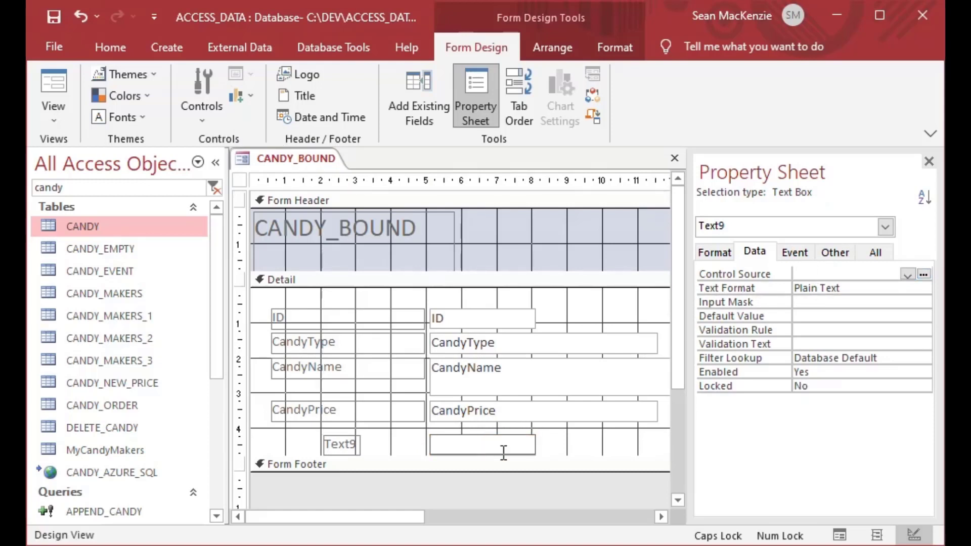
pyautogui.click(570, 442)
# - Widen the new text box's label toward the form's edge and change its caption to "Candy Price Again"
pyautogui.click(339, 447)
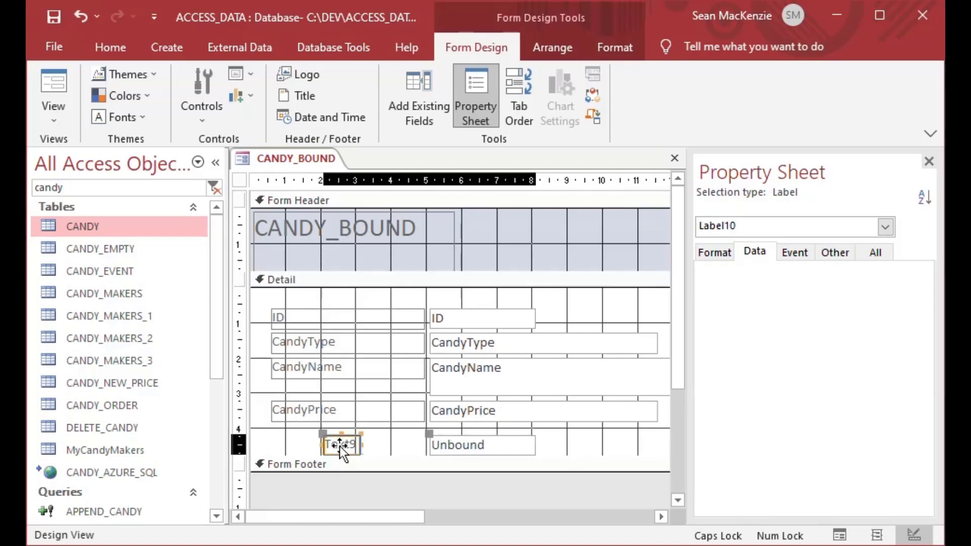
pyautogui.moveTo(323, 444); pyautogui.dragTo(264, 443)
pyautogui.click(318, 444)
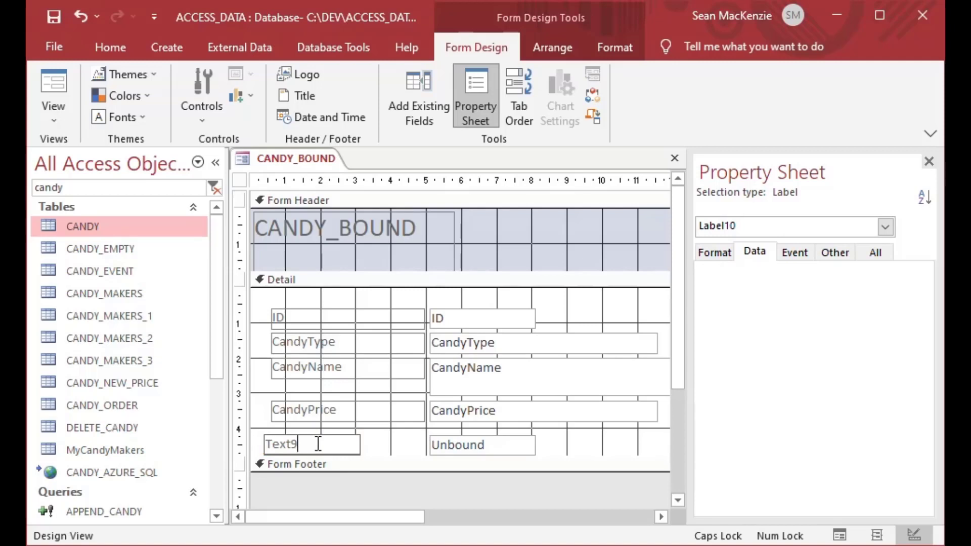
pyautogui.press('BackSpace')
pyautogui.press('BackSpace')
pyautogui.press('BackSpace')
pyautogui.press('BackSpace')
pyautogui.press('BackSpace')
pyautogui.write('cAN')
pyautogui.press('BackSpace')
pyautogui.press('BackSpace')
pyautogui.press('BackSpace')
pyautogui.press('capslock')
pyautogui.write('Ca')
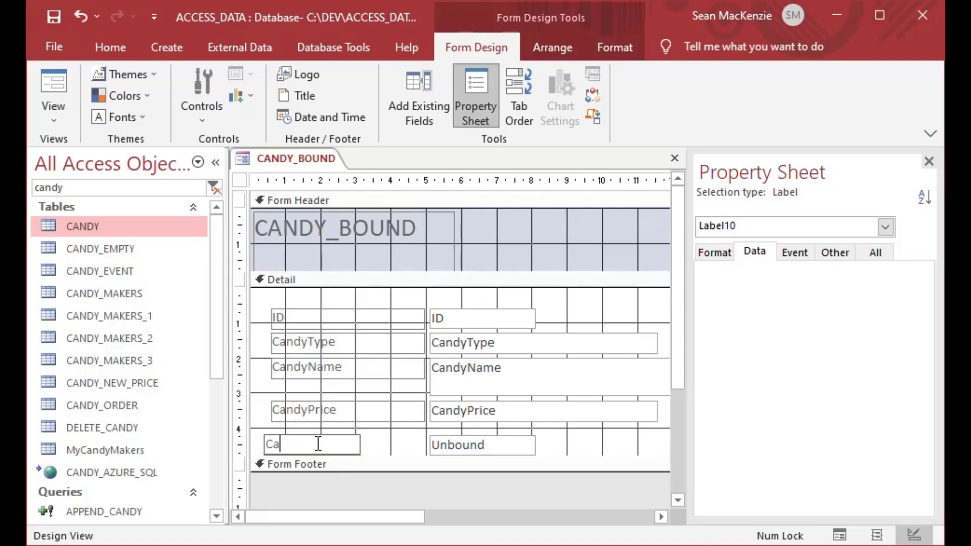
pyautogui.write('ndy Price Aga')
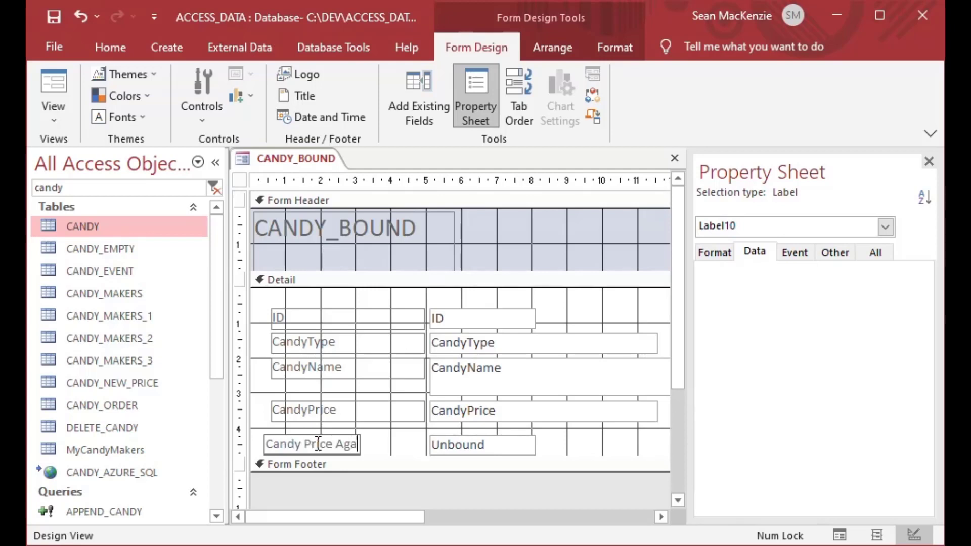
pyautogui.write('in')
pyautogui.click(582, 440)
# - Nudge the new text box and its label upward and align their starting edges with the CandyPrice controls above
pyautogui.click(520, 454)
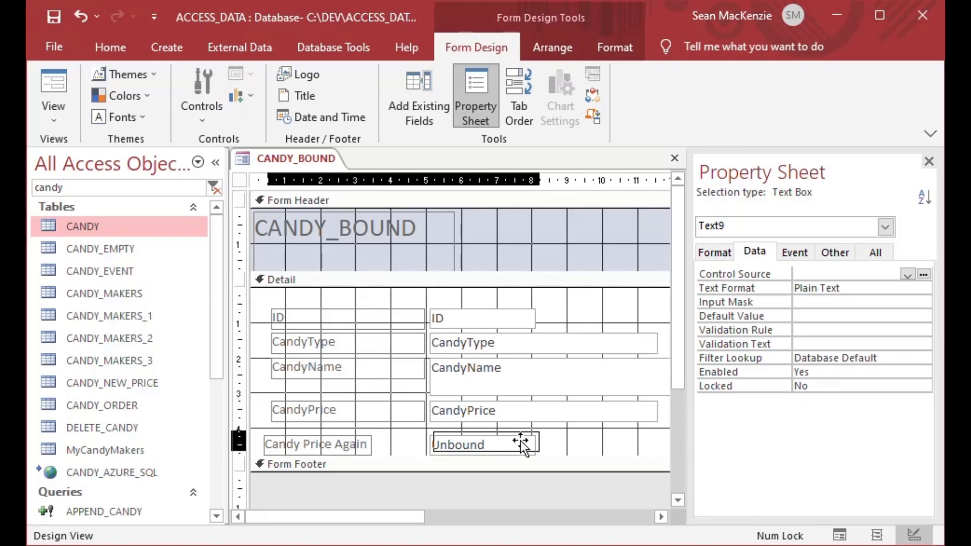
pyautogui.moveTo(521, 441); pyautogui.dragTo(521, 441)
pyautogui.click(568, 444)
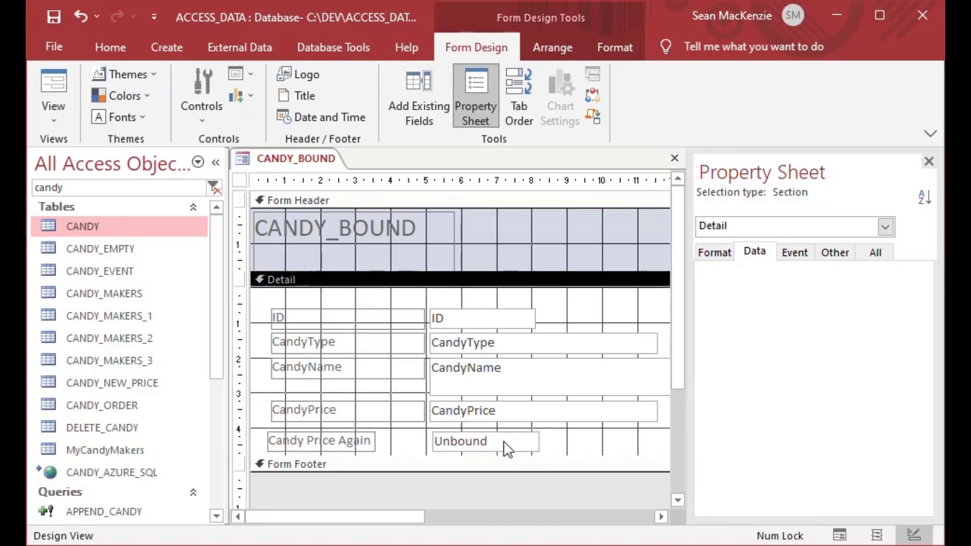
pyautogui.click(277, 444)
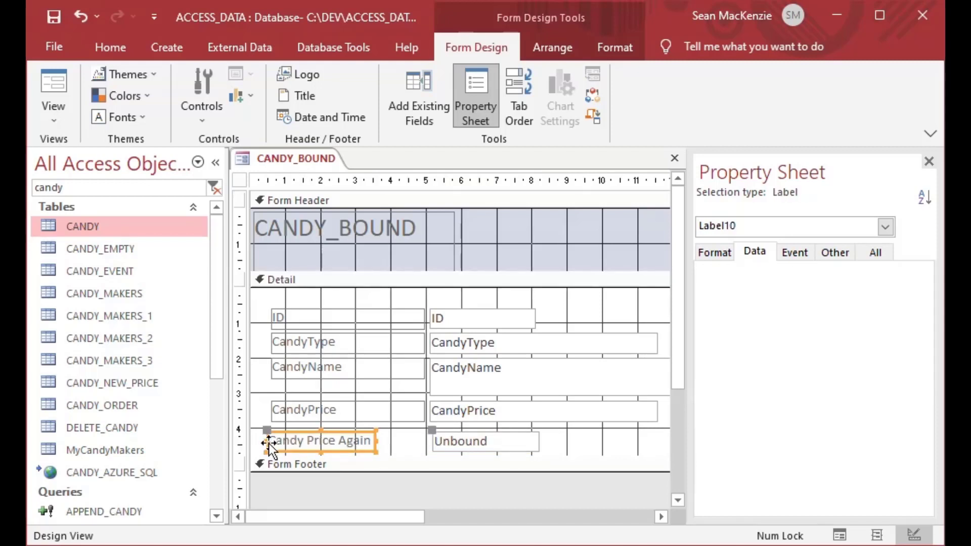
pyautogui.click(268, 442)
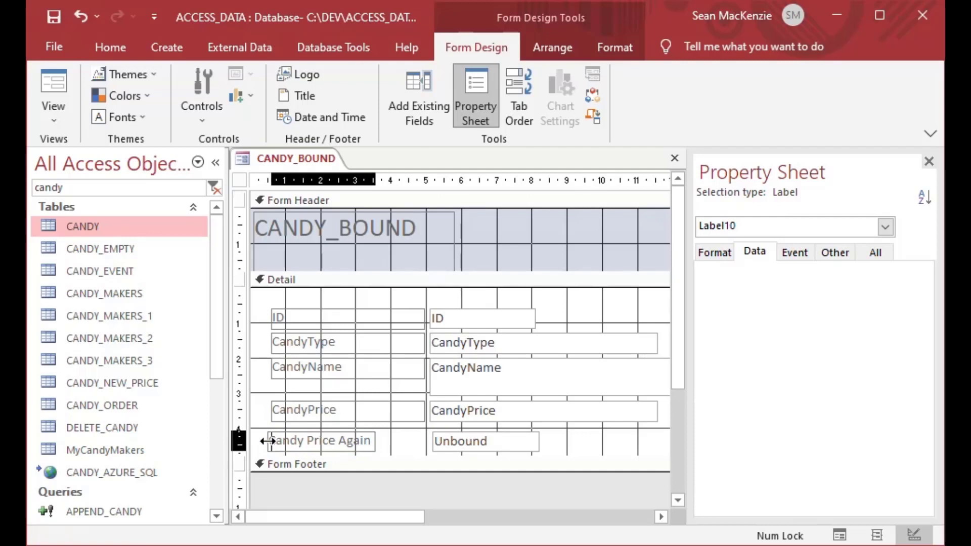
pyautogui.press('Escape')
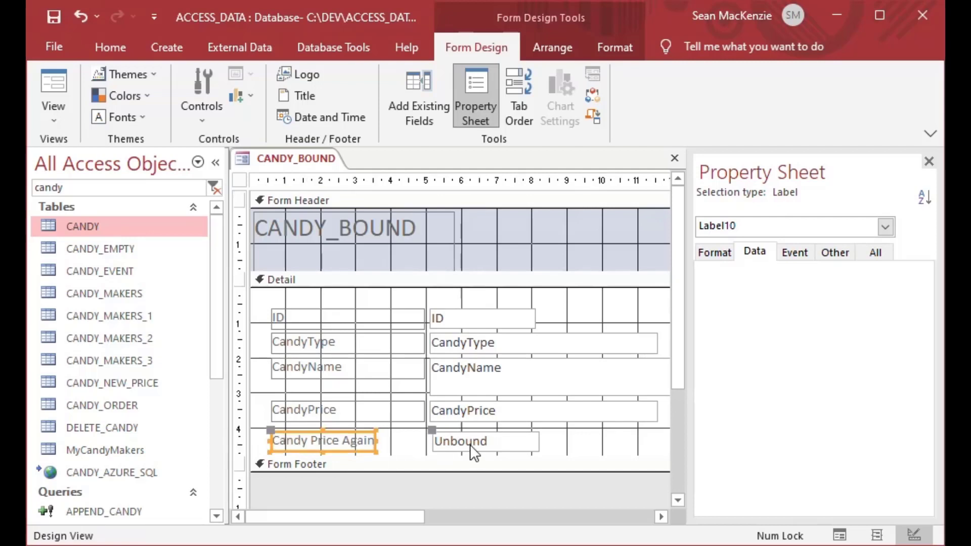
pyautogui.click(444, 442)
pyautogui.click(440, 442)
pyautogui.click(430, 442)
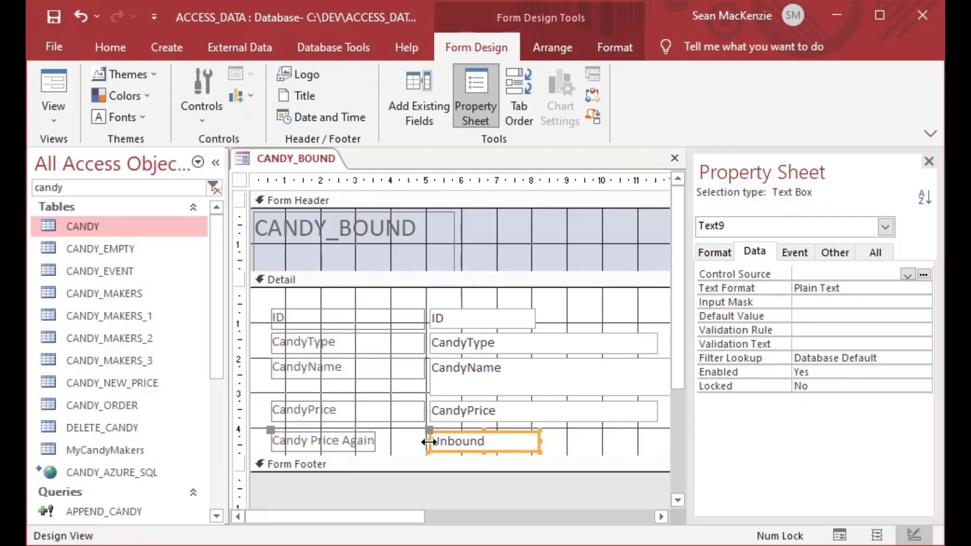
pyautogui.click(579, 449)
# - Name the unbound text box txtCandyPrice
pyautogui.click(501, 444)
pyautogui.click(834, 255)
pyautogui.click(835, 274)
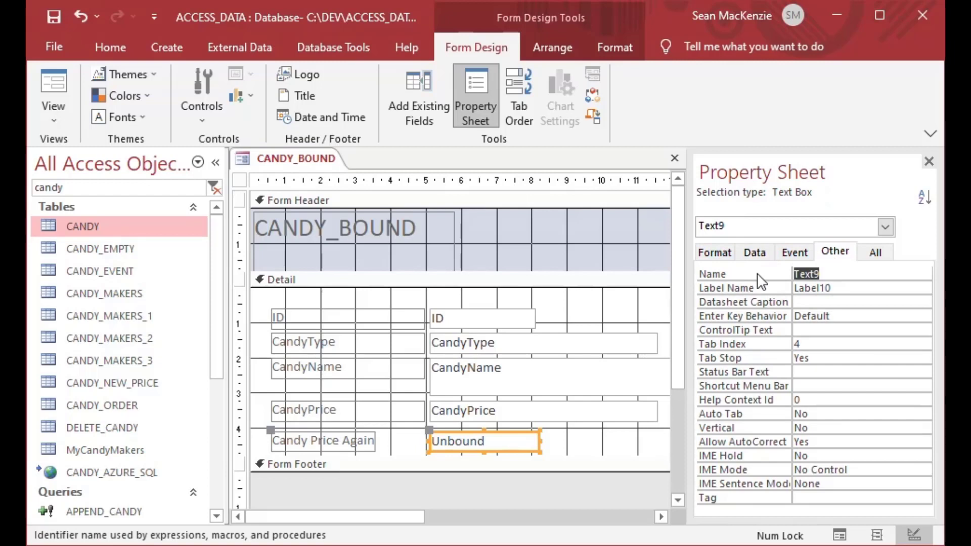
pyautogui.write('txtCandy Price')
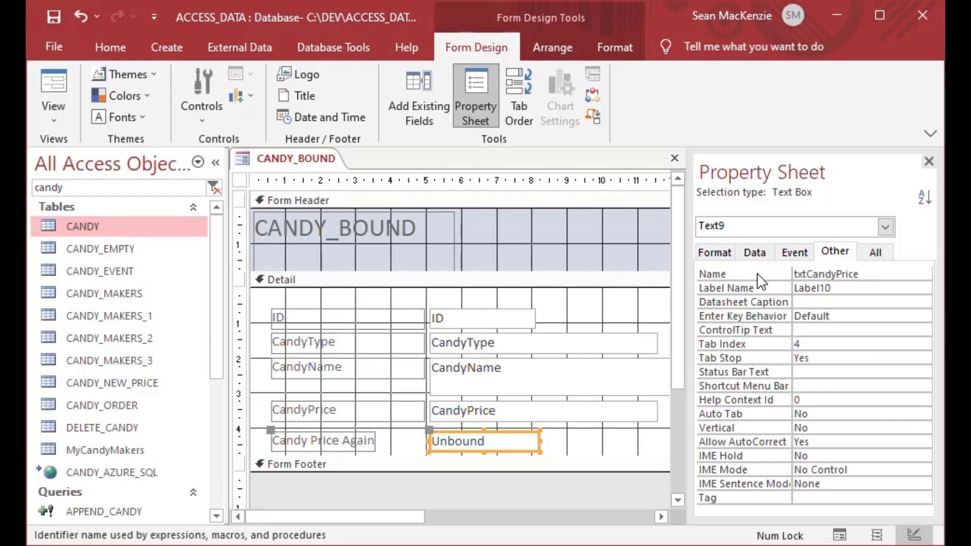
pyautogui.press('Return')
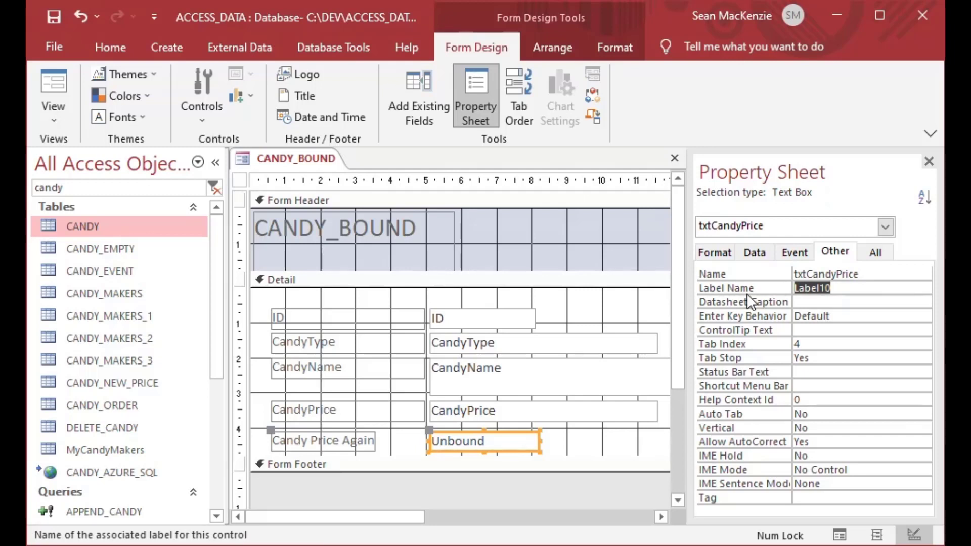
pyautogui.click(570, 450)
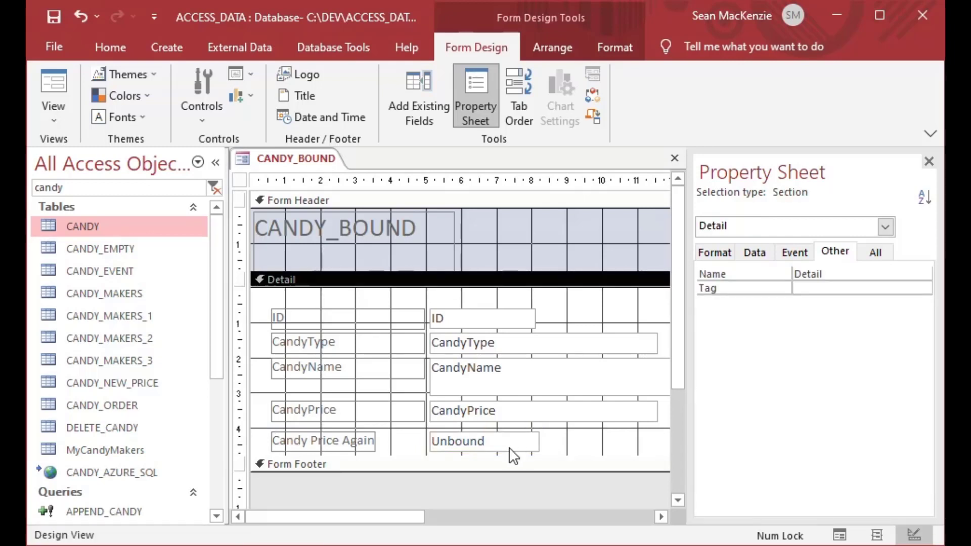
# - Set the display format of the txtCandyPrice text box to Currency
pyautogui.click(509, 444)
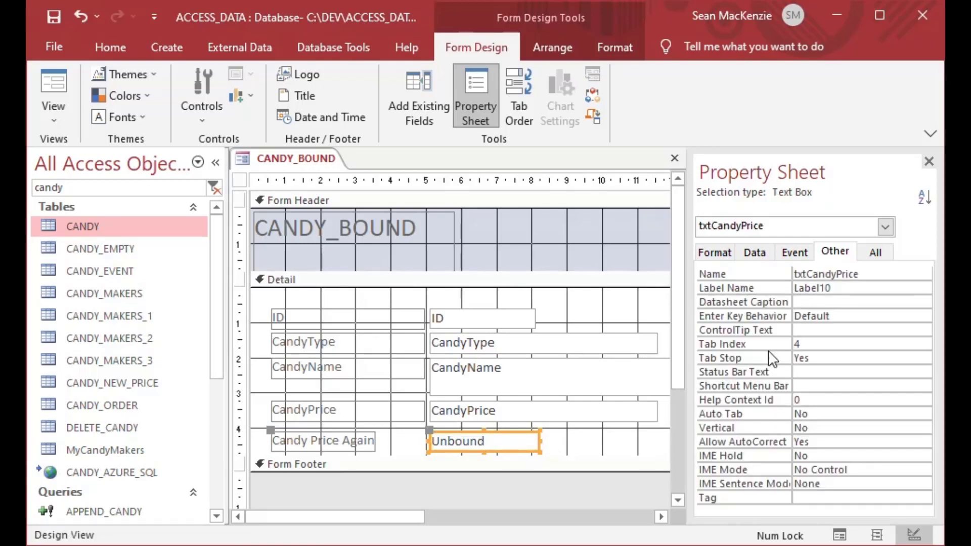
pyautogui.click(871, 274)
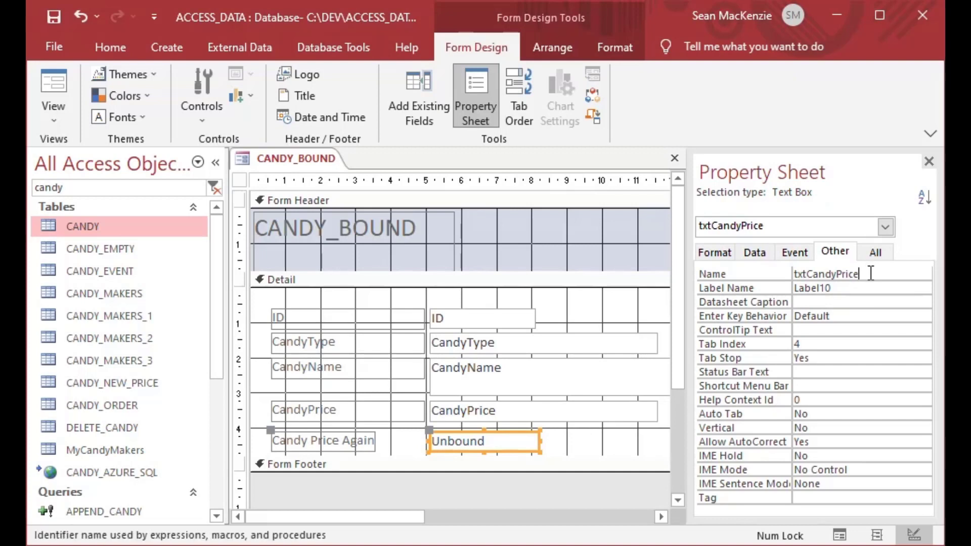
pyautogui.click(718, 254)
pyautogui.click(907, 274)
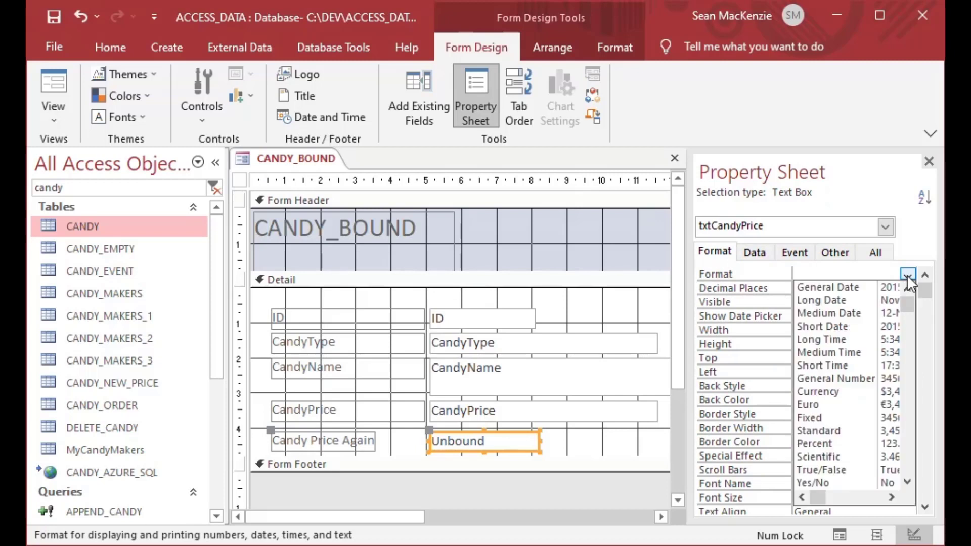
pyautogui.click(854, 392)
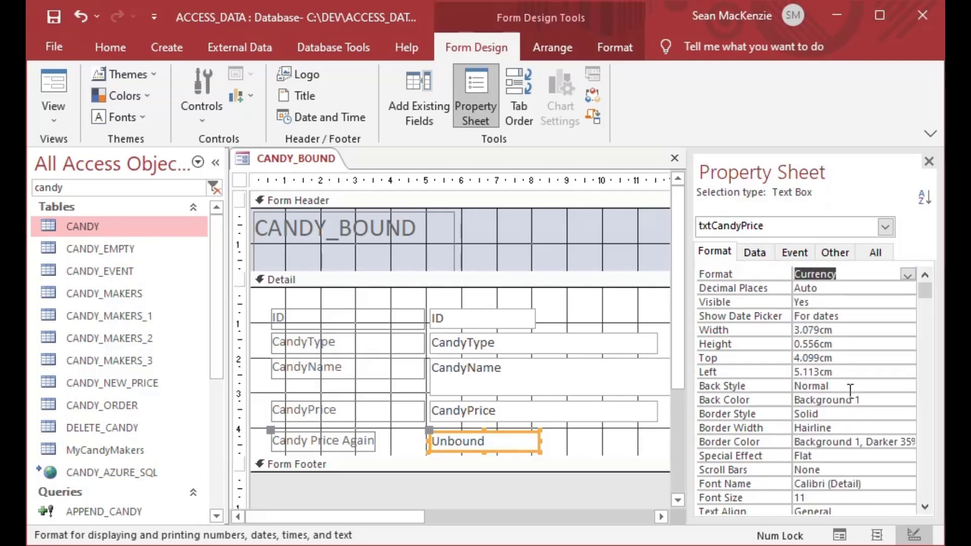
pyautogui.click(610, 448)
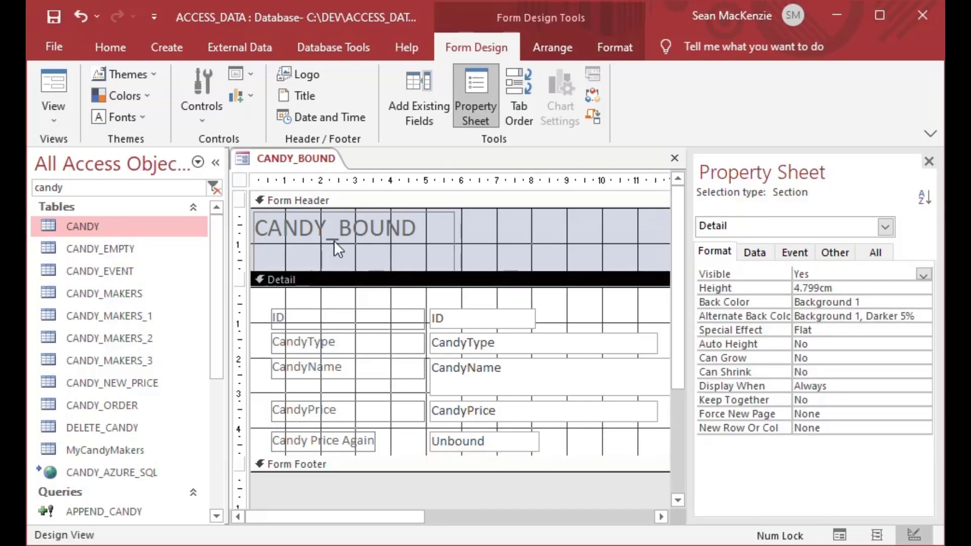
# - Switch the form to Form View and enter 1 in the Candy Price Again box of the first record
pyautogui.click(55, 116)
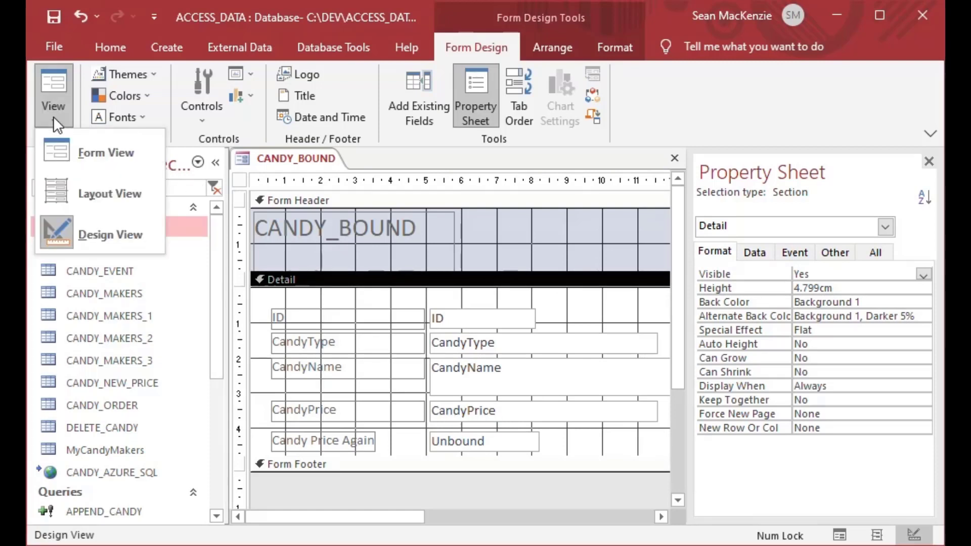
pyautogui.click(63, 154)
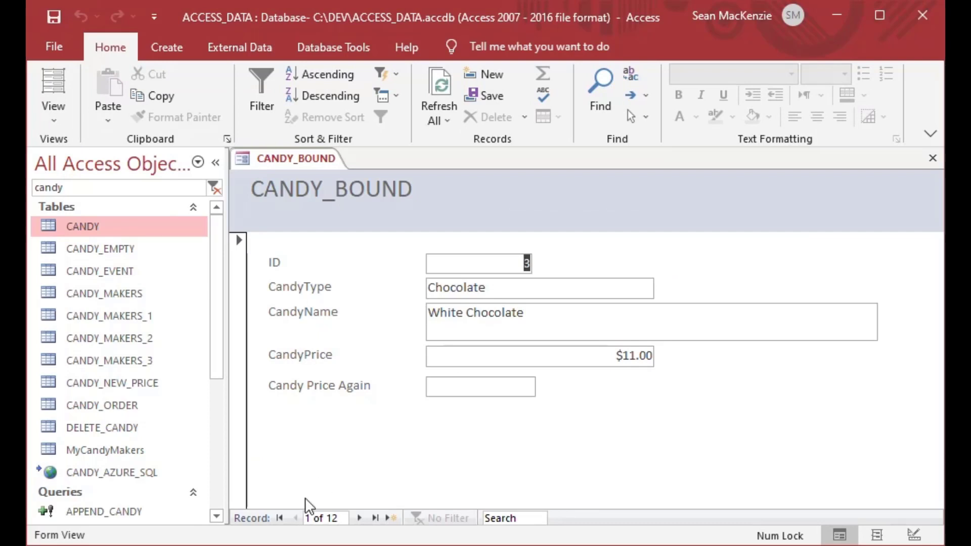
pyautogui.click(509, 388)
pyautogui.write('1')
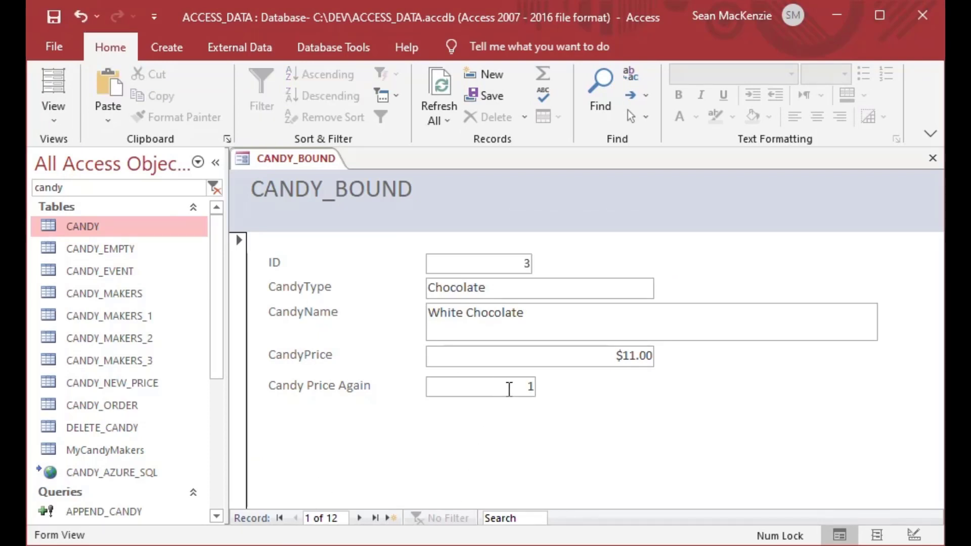
# - Browse forward to the fourth record, comparing the unbound Candy Price Again box with the bound CandyPrice field
pyautogui.press('Tab')
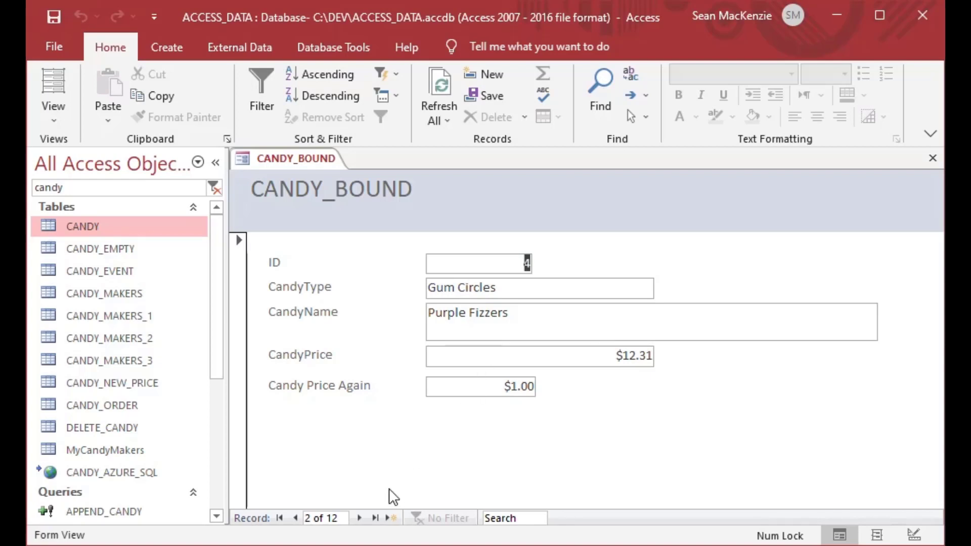
pyautogui.click(358, 518)
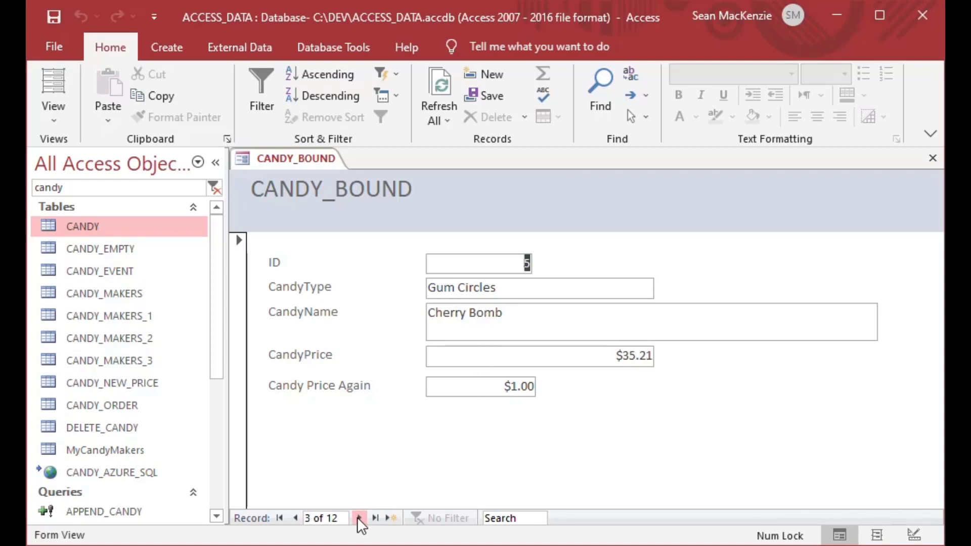
pyautogui.click(359, 519)
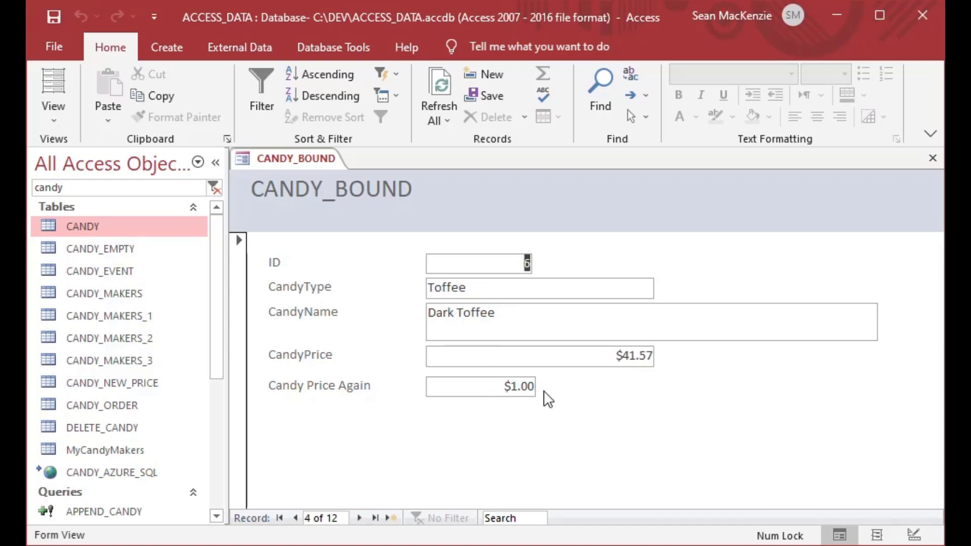
# - Advance to the fifth record and replace the Candy Price Again value with 25
pyautogui.doubleClick(500, 390)
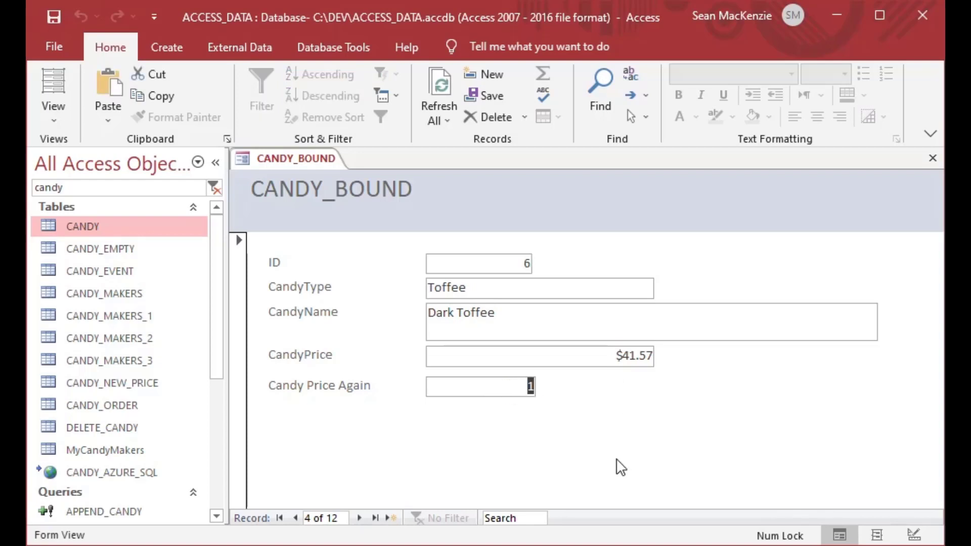
pyautogui.press('Tab')
pyautogui.doubleClick(495, 387)
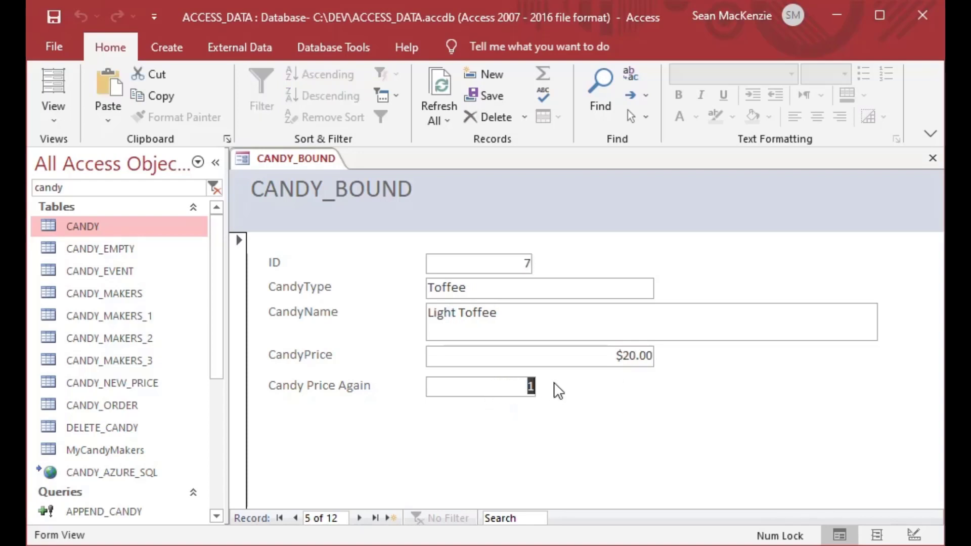
pyautogui.write('2')
pyautogui.press('Tab')
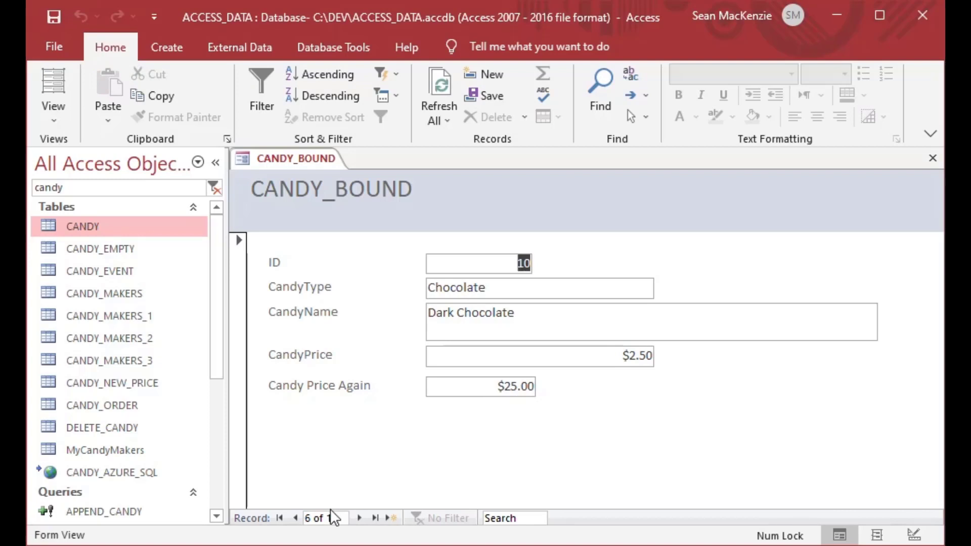
# - Browse forward four more records, checking the Candy Price Again value against each record's CandyPrice
pyautogui.click(359, 518)
pyautogui.click(359, 519)
pyautogui.click(360, 518)
pyautogui.click(360, 519)
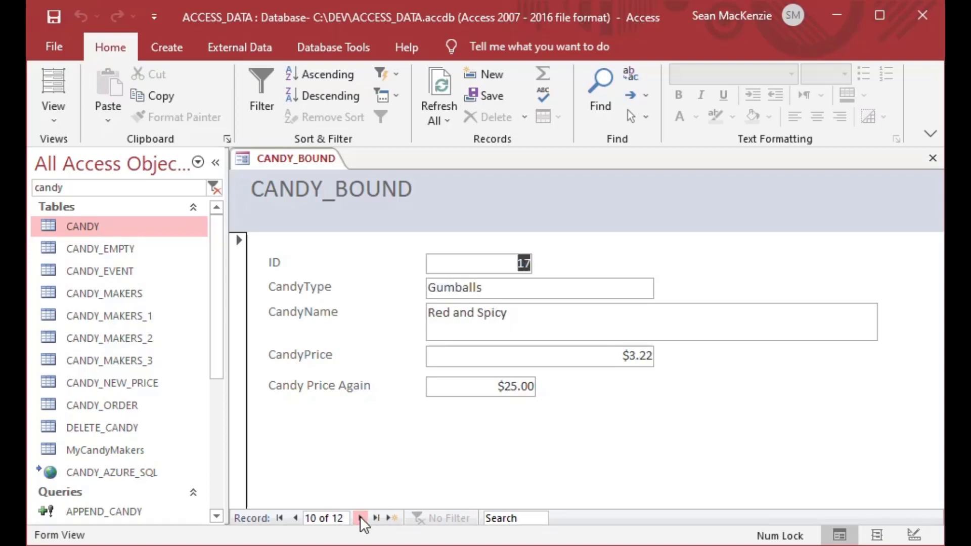
# - Browse forward to the last record and inspect the unbound Candy Price Again value against its CandyPrice
pyautogui.click(360, 518)
pyautogui.click(360, 518)
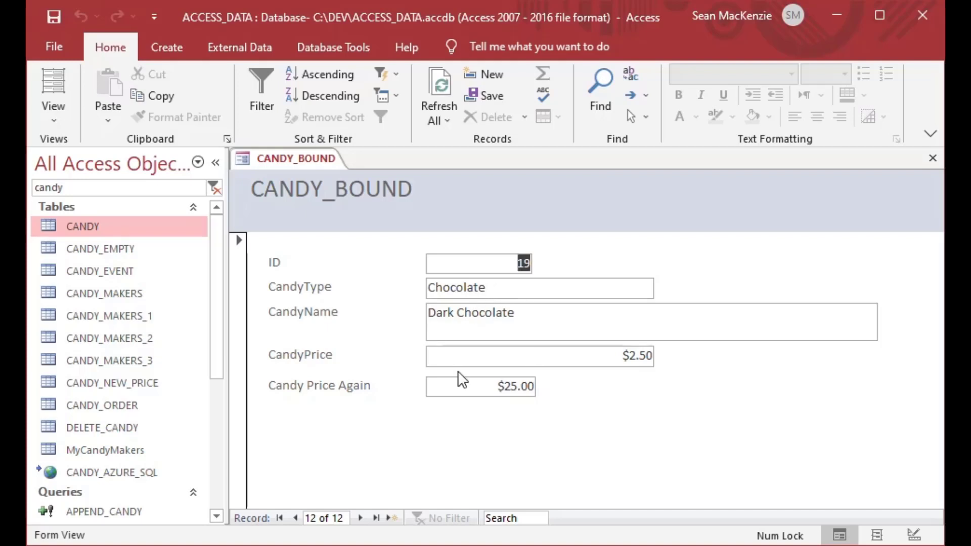
pyautogui.click(458, 388)
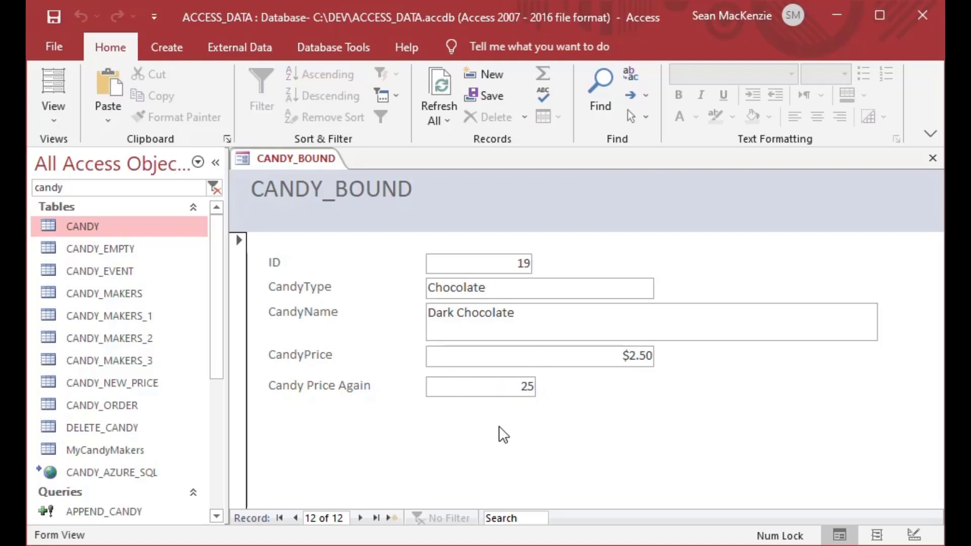
# - Switch the form to Design View and show the event properties of the unbound txtCandyPrice text box
pyautogui.click(53, 119)
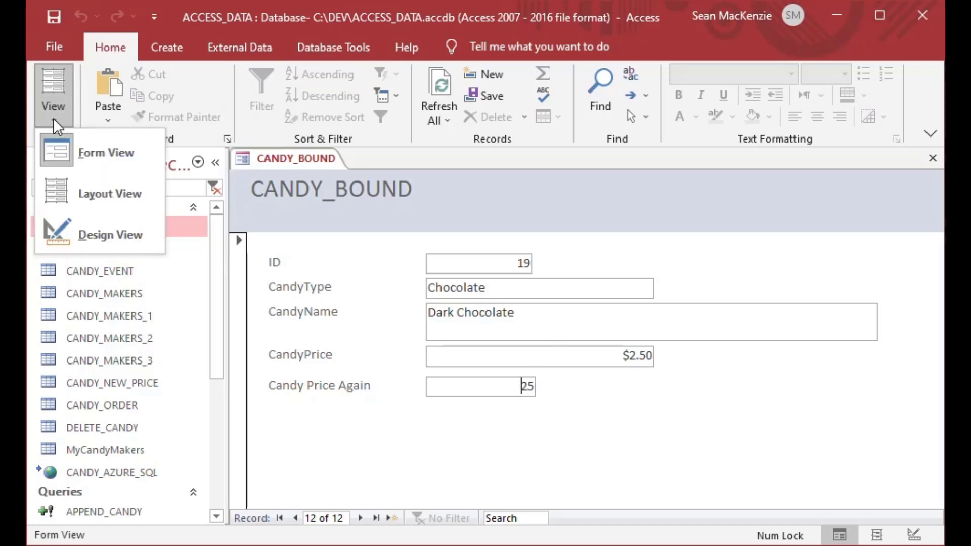
pyautogui.click(69, 226)
pyautogui.moveTo(69, 226); pyautogui.dragTo(386, 458)
pyautogui.click(506, 445)
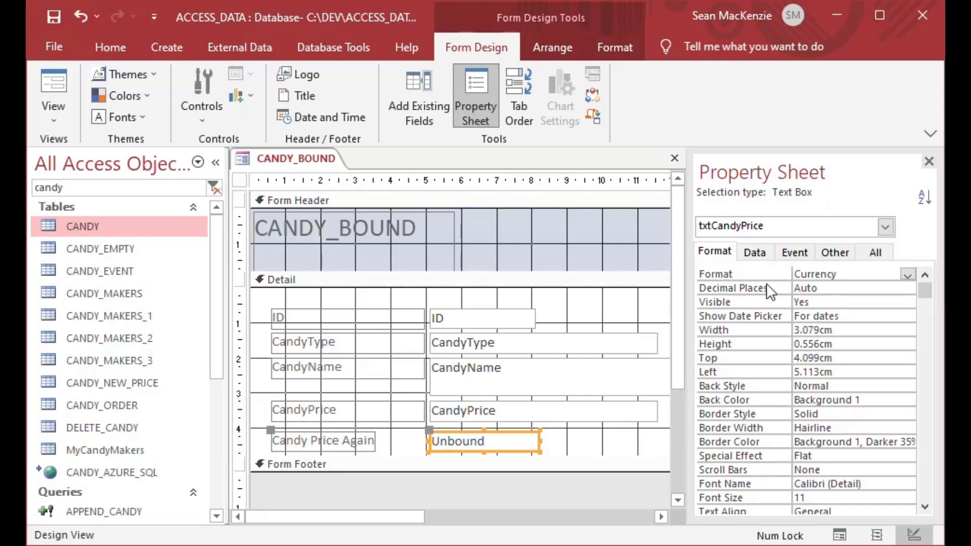
pyautogui.click(796, 251)
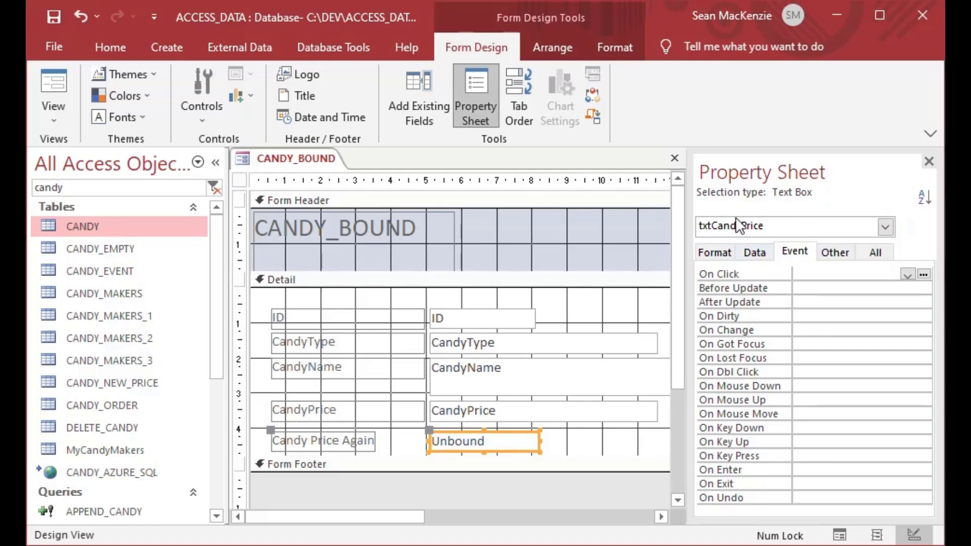
# - Create an event procedure for the form's On Current event with the Code Builder, bringing the whole code window into view
pyautogui.click(566, 490)
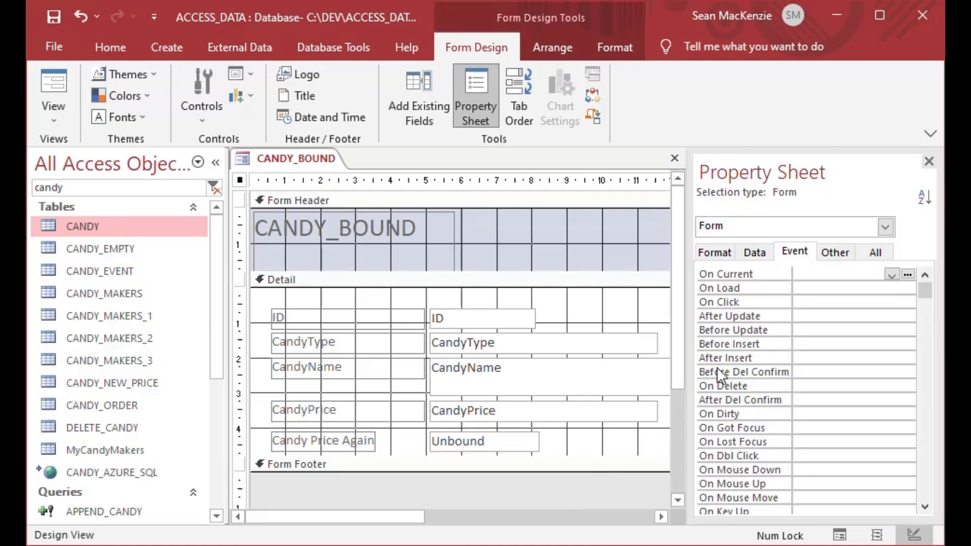
pyautogui.click(801, 256)
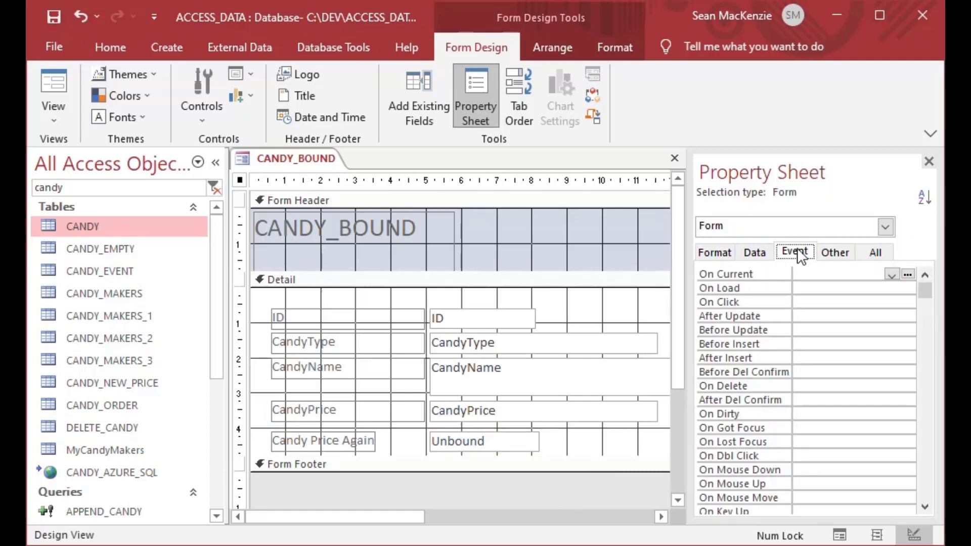
pyautogui.click(807, 273)
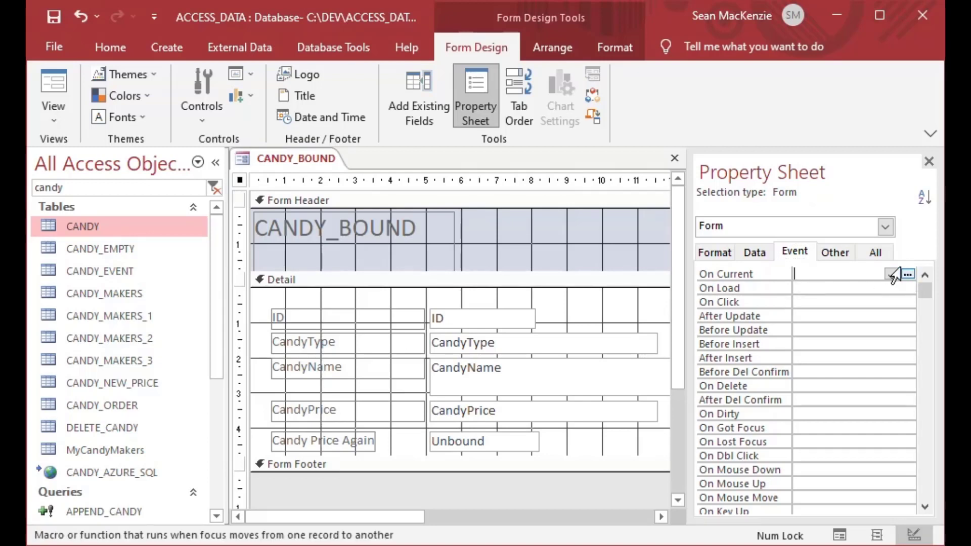
pyautogui.click(908, 275)
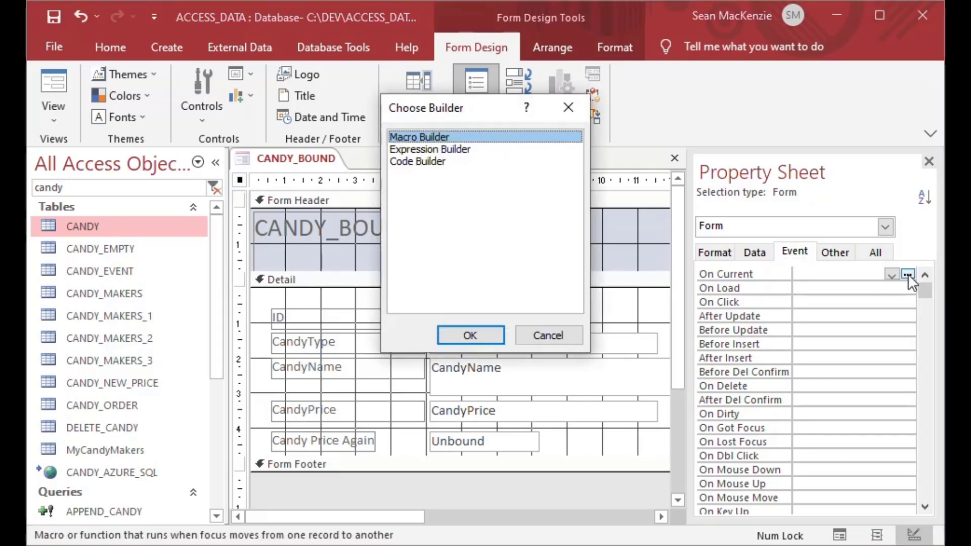
pyautogui.doubleClick(418, 160)
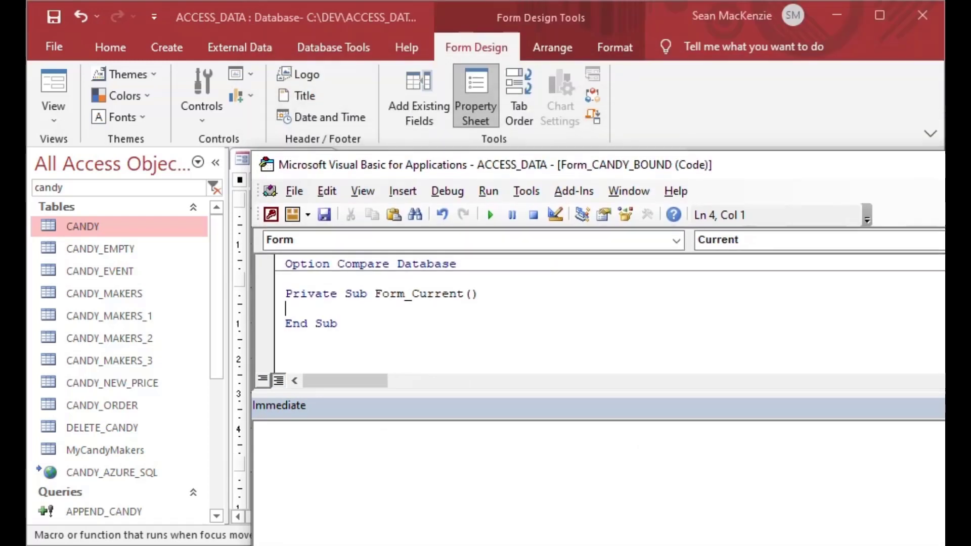
pyautogui.moveTo(829, 15); pyautogui.dragTo(617, 53)
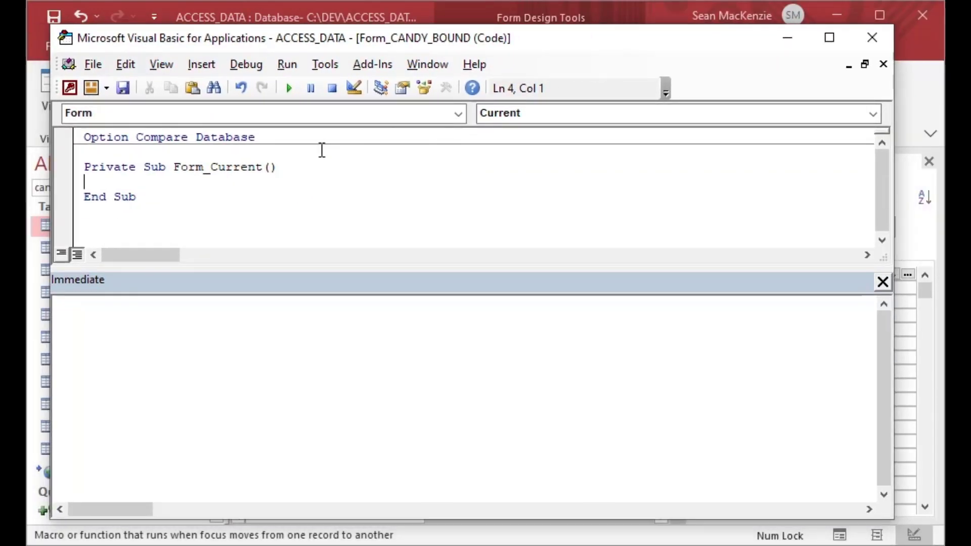
# - Write the statement Me!txtCandyPrice = Me!CandyPrice inside the Form_Current procedure
pyautogui.write('Me')
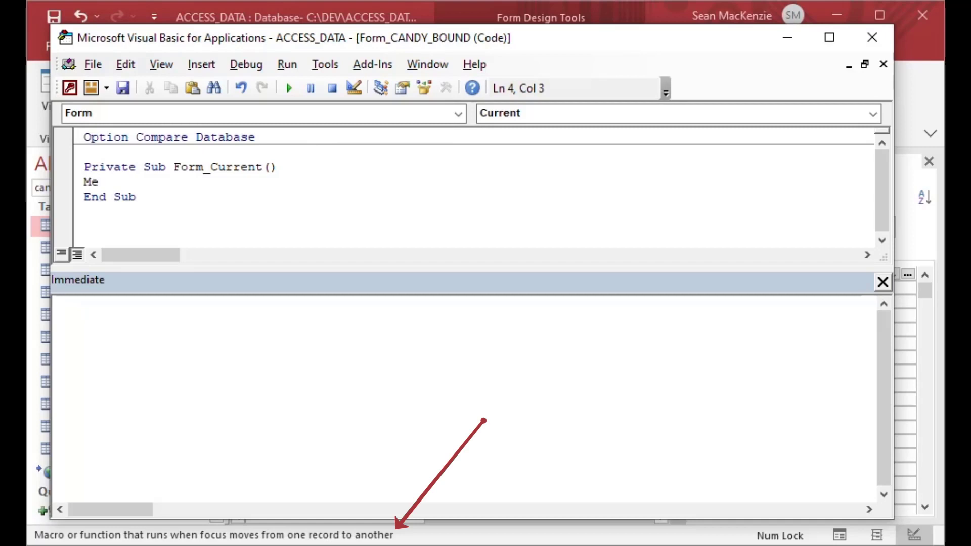
pyautogui.write('!txtCandy')
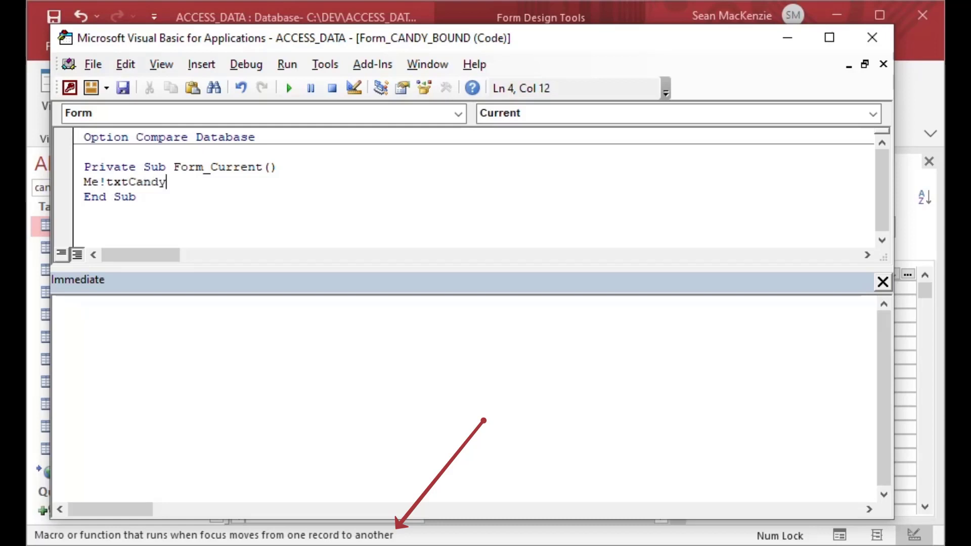
pyautogui.write('Price.')
pyautogui.press('BackSpace')
pyautogui.write('= Me!')
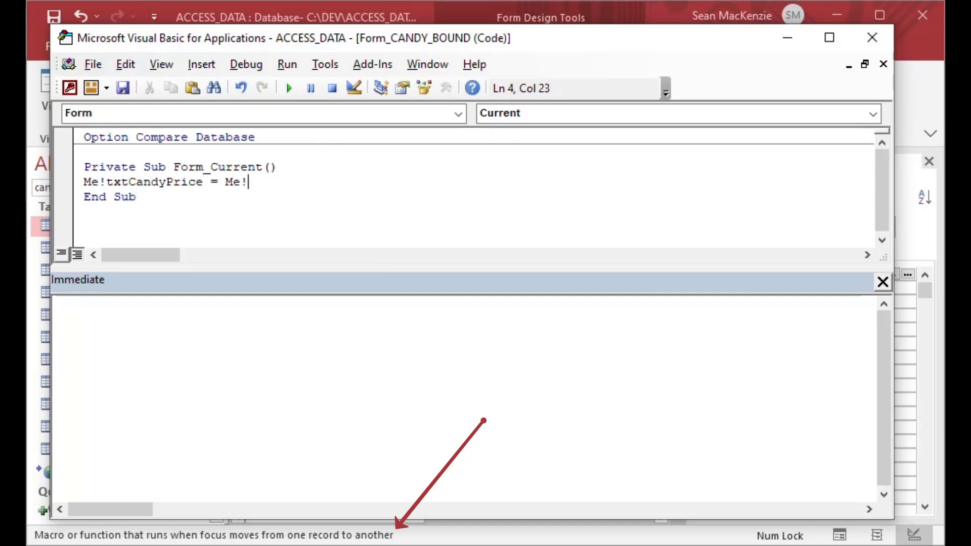
pyautogui.write('Candy')
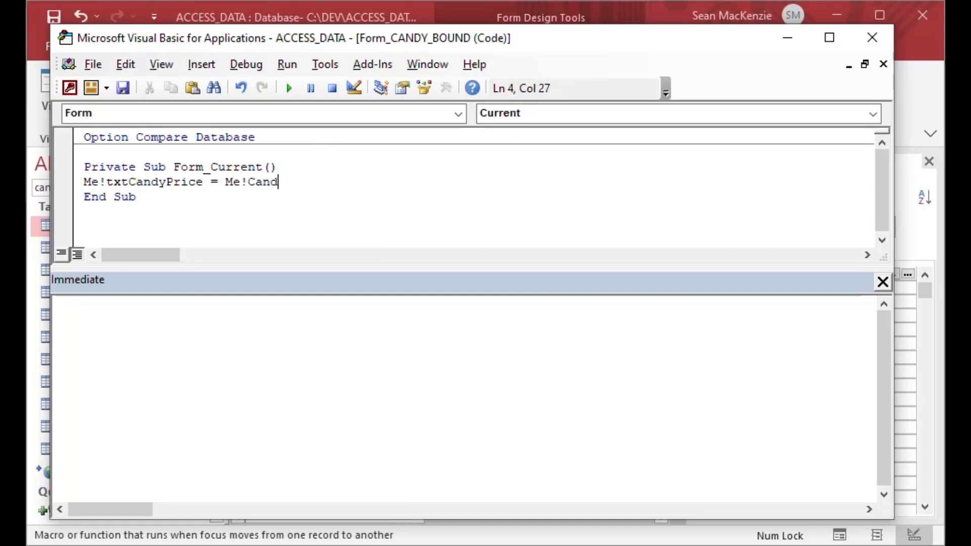
pyautogui.write('Price.')
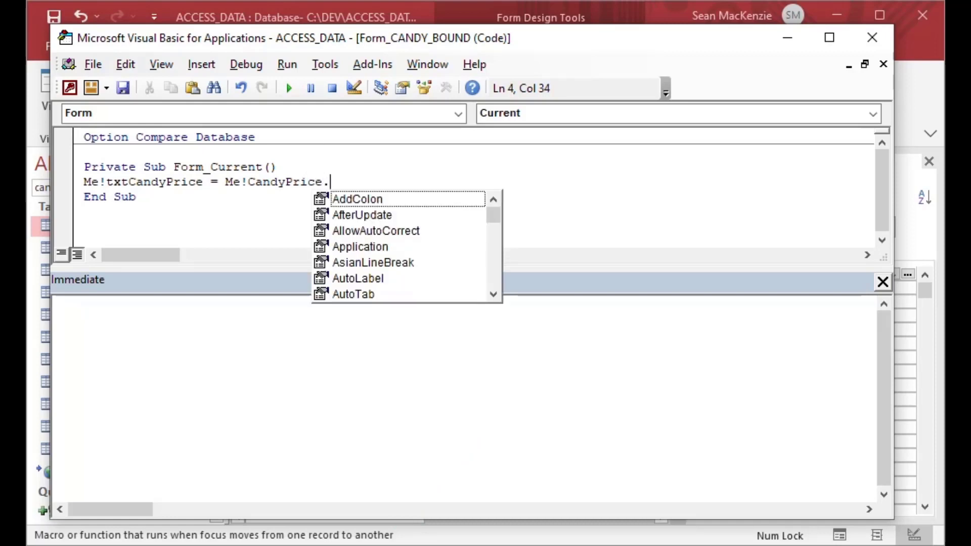
pyautogui.press('BackSpace')
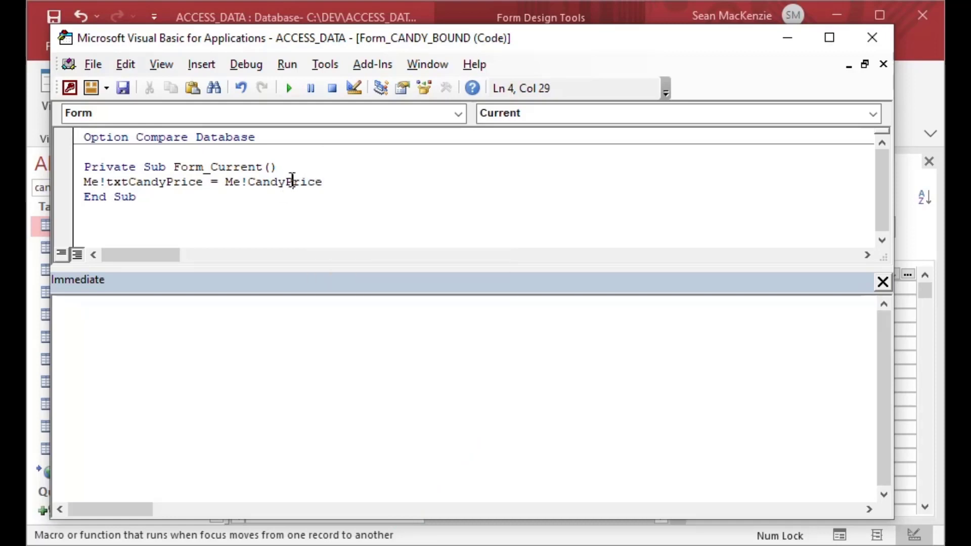
# - Review the control names and the exclamation-mark references on both sides of the Form_Current assignment
pyautogui.doubleClick(292, 182)
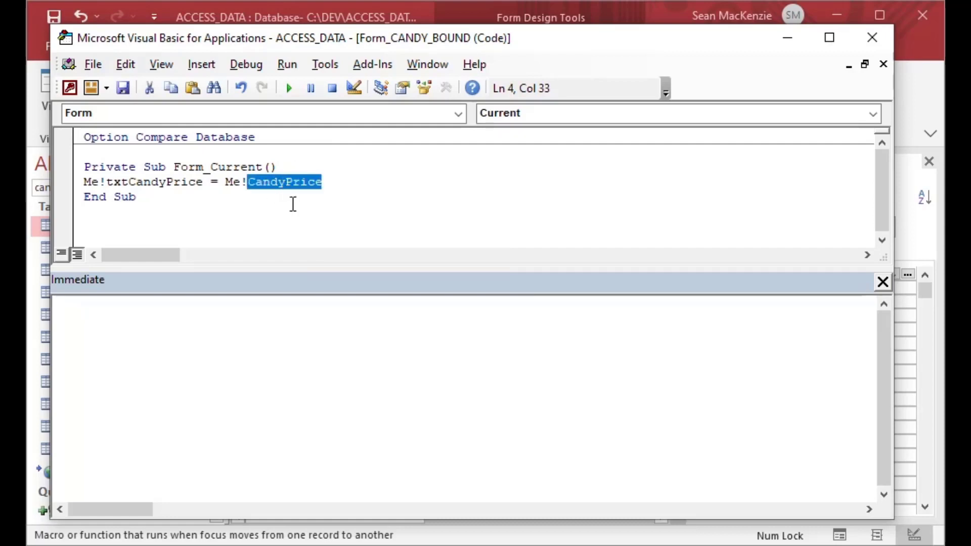
pyautogui.doubleClick(161, 183)
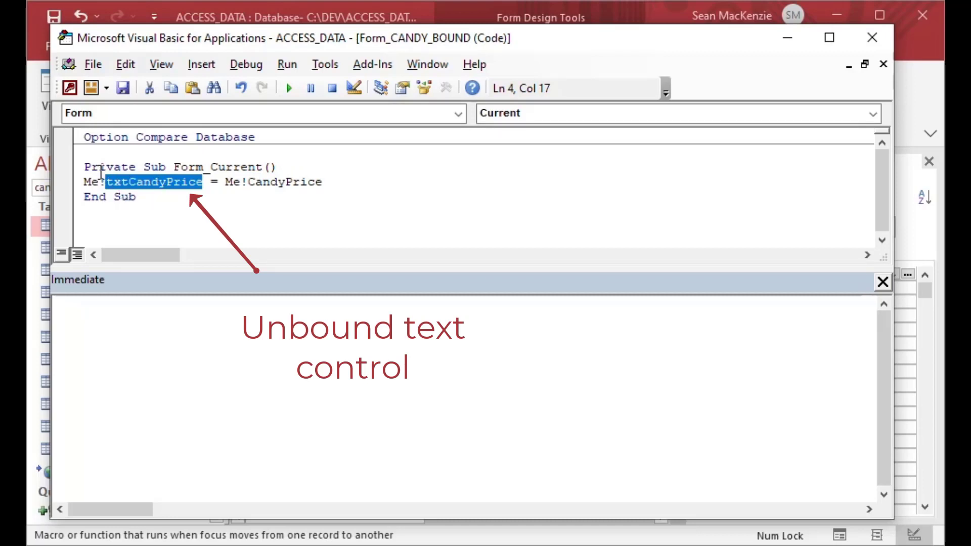
pyautogui.moveTo(100, 182); pyautogui.dragTo(105, 182)
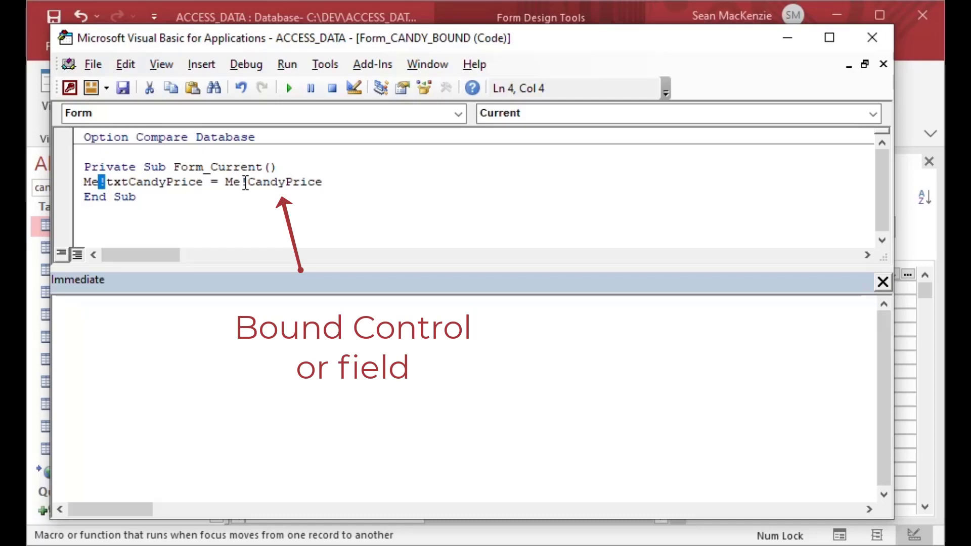
pyautogui.moveTo(243, 182); pyautogui.dragTo(248, 182)
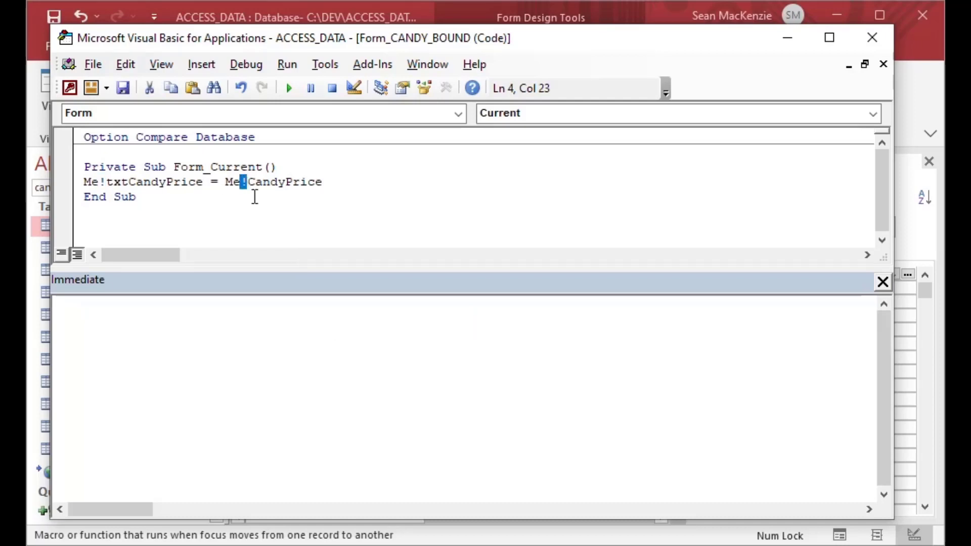
pyautogui.doubleClick(302, 181)
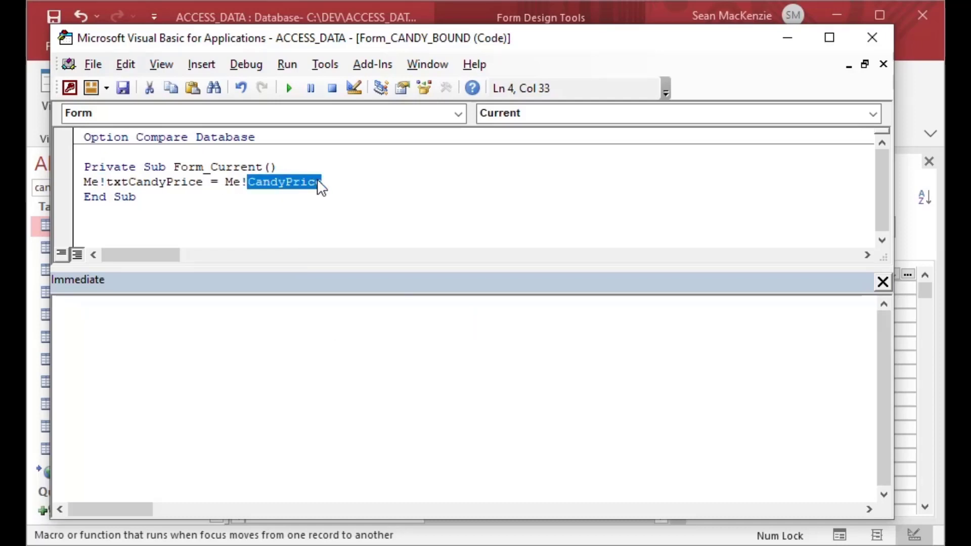
pyautogui.click(389, 178)
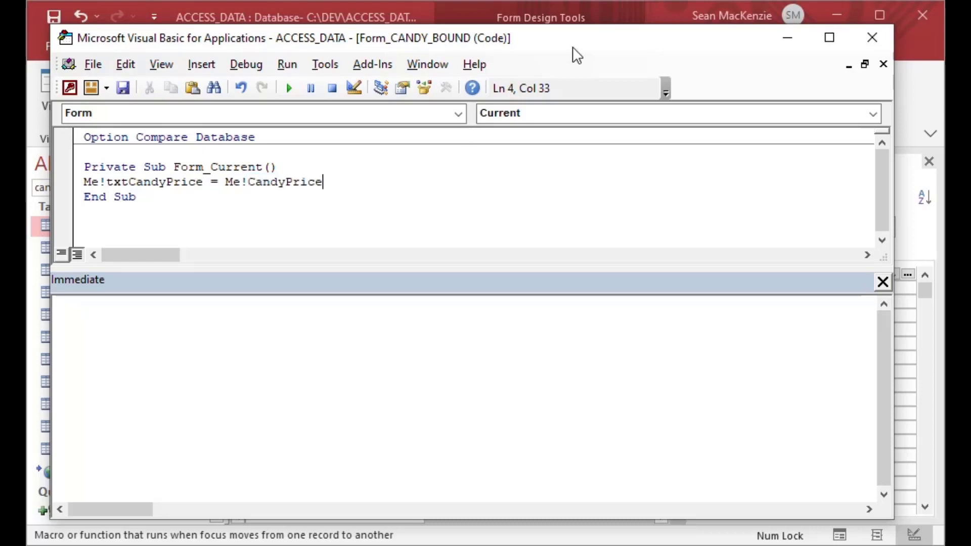
# - Return to the form in Form View and compare Candy Price Again with CandyPrice through the third record
pyautogui.click(671, 11)
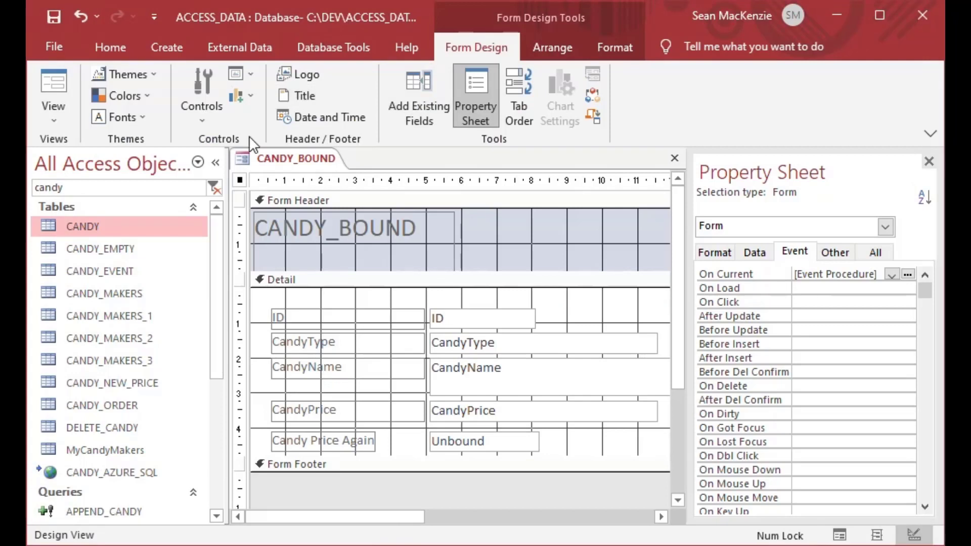
pyautogui.click(56, 83)
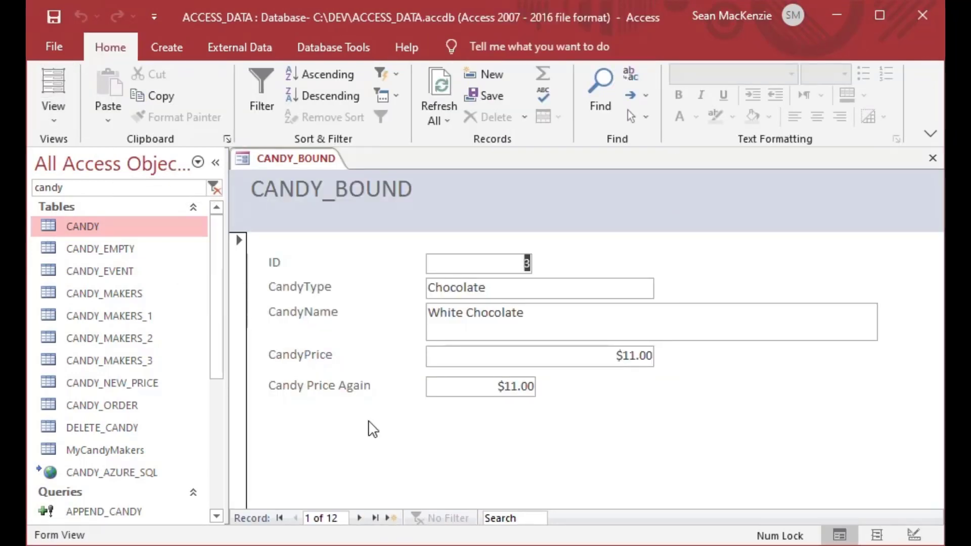
pyautogui.click(360, 517)
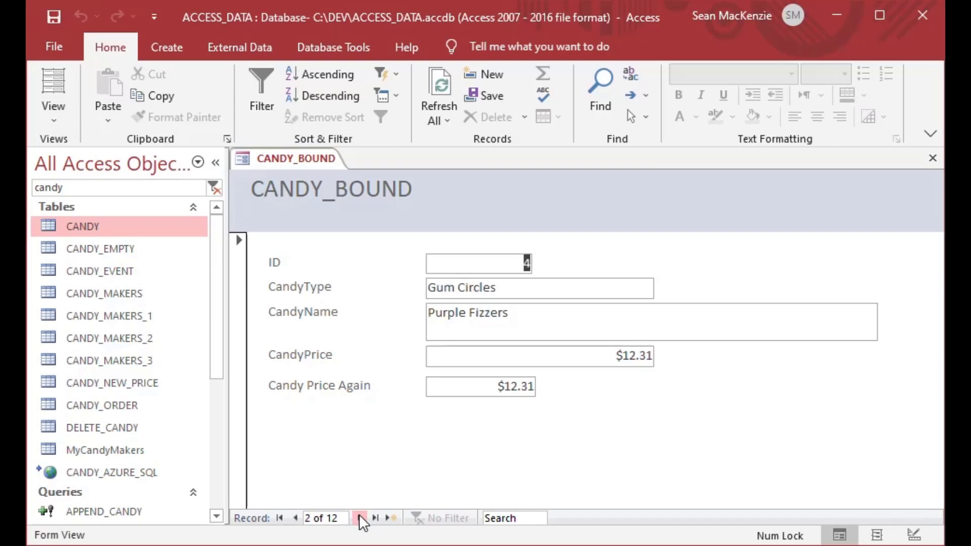
pyautogui.click(360, 517)
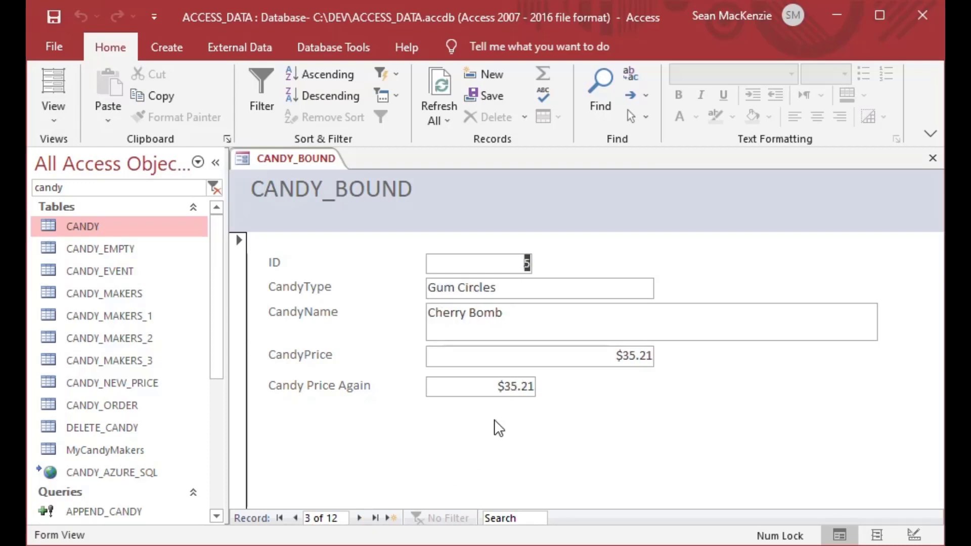
pyautogui.moveTo(495, 389); pyautogui.dragTo(606, 395)
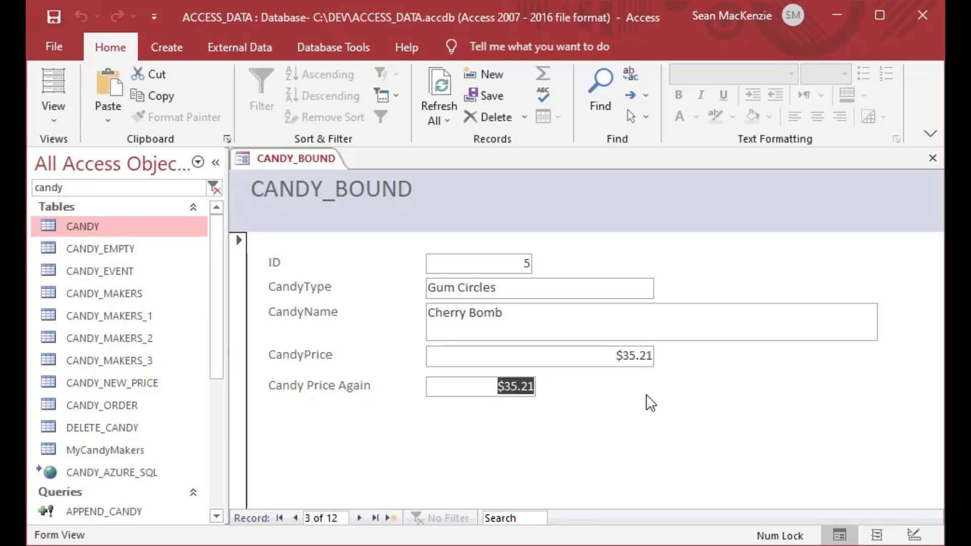
pyautogui.moveTo(614, 360); pyautogui.dragTo(697, 368)
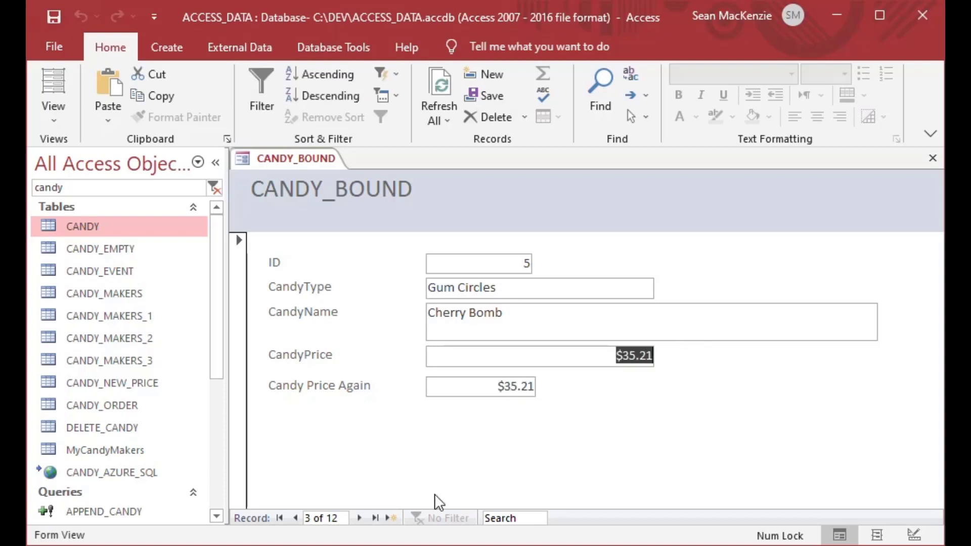
# - Browse forward to the seventh record, checking that Candy Price Again follows each record's CandyPrice
pyautogui.click(360, 519)
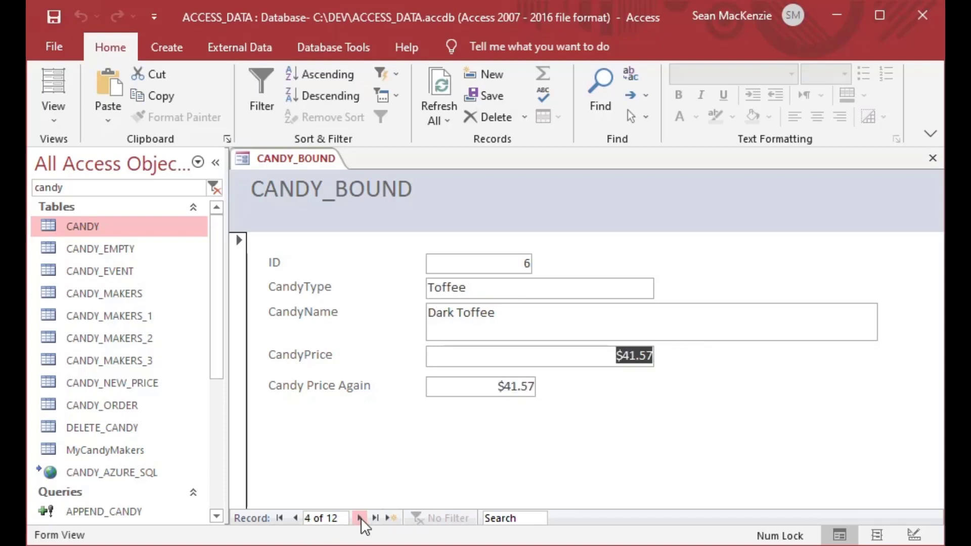
pyautogui.click(360, 518)
pyautogui.click(361, 518)
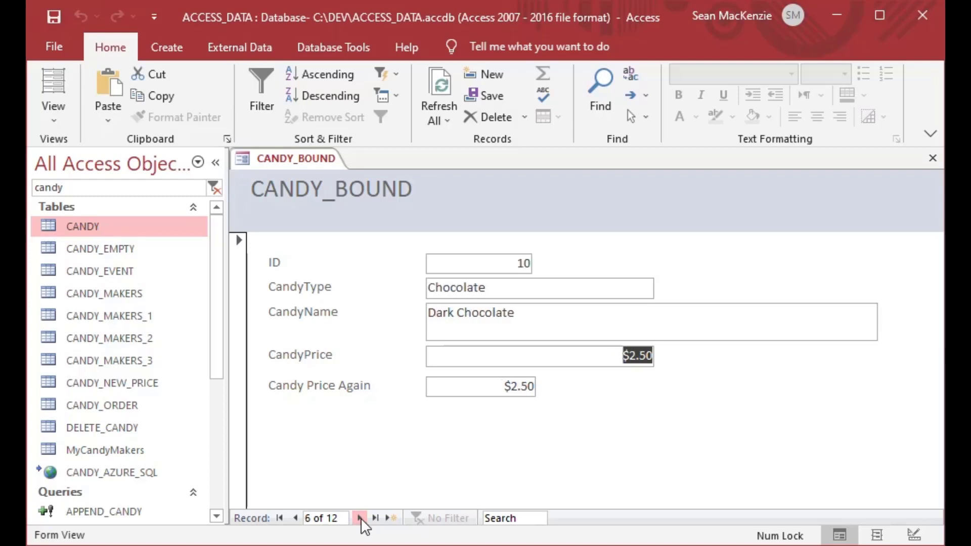
pyautogui.click(360, 519)
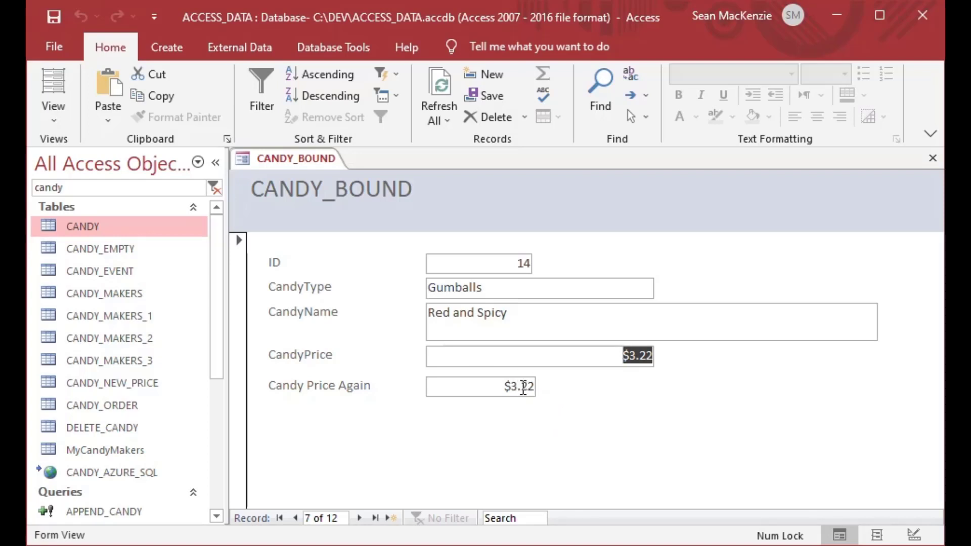
# - Reopen the form in Design View and create an After Update event procedure in VBA for the txtCandyPrice text box
pyautogui.click(56, 118)
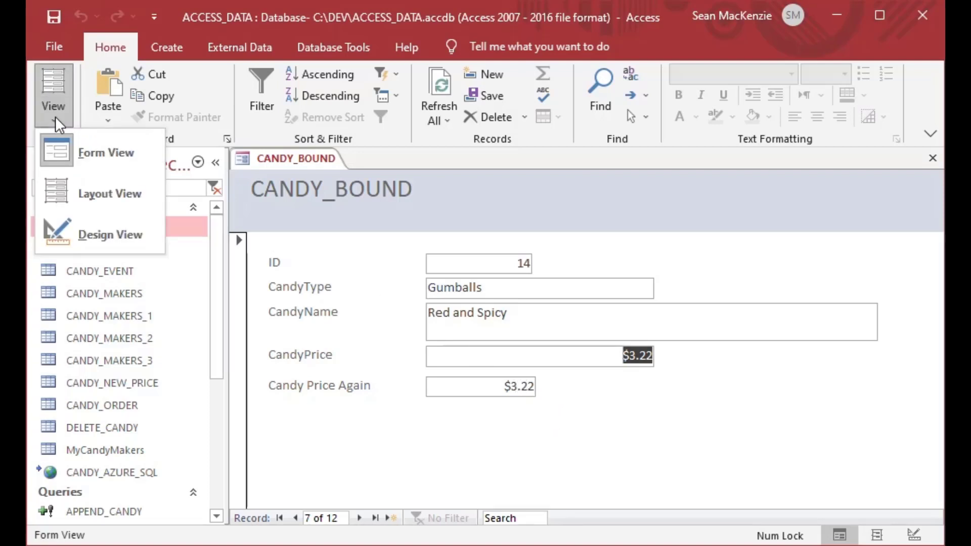
pyautogui.click(77, 234)
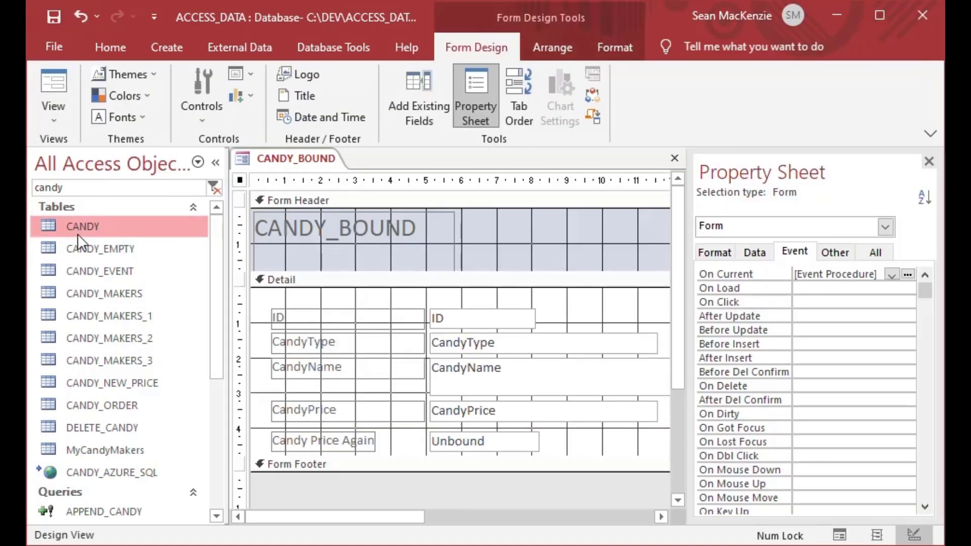
pyautogui.click(489, 443)
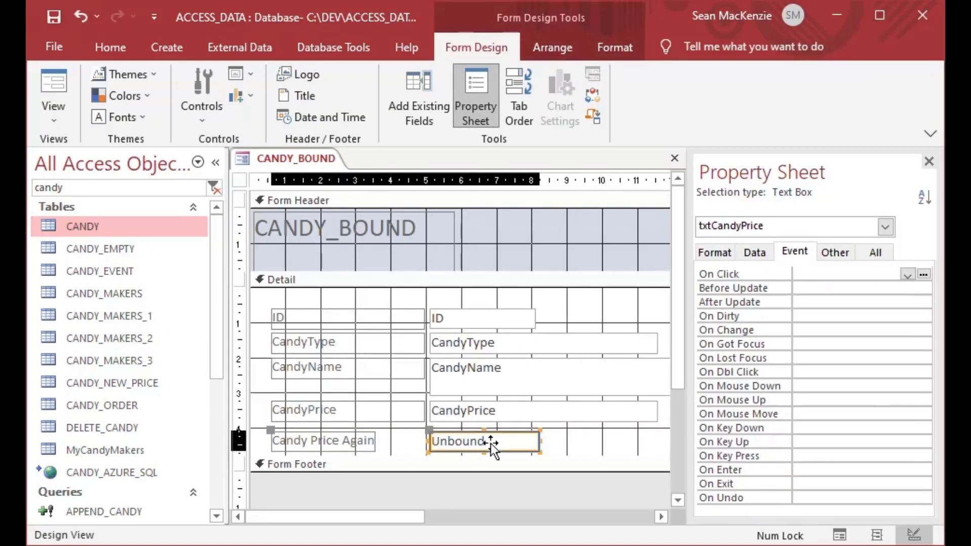
pyautogui.click(808, 251)
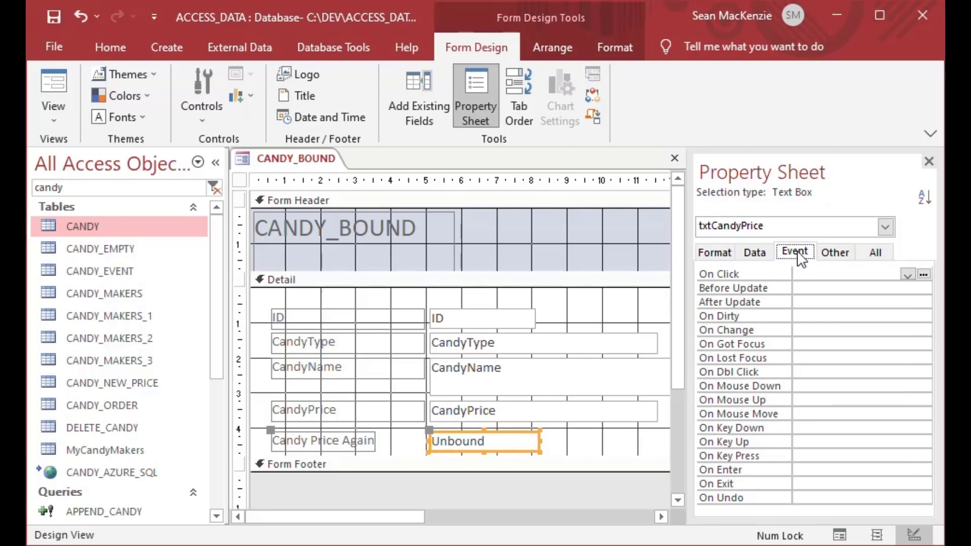
pyautogui.click(819, 303)
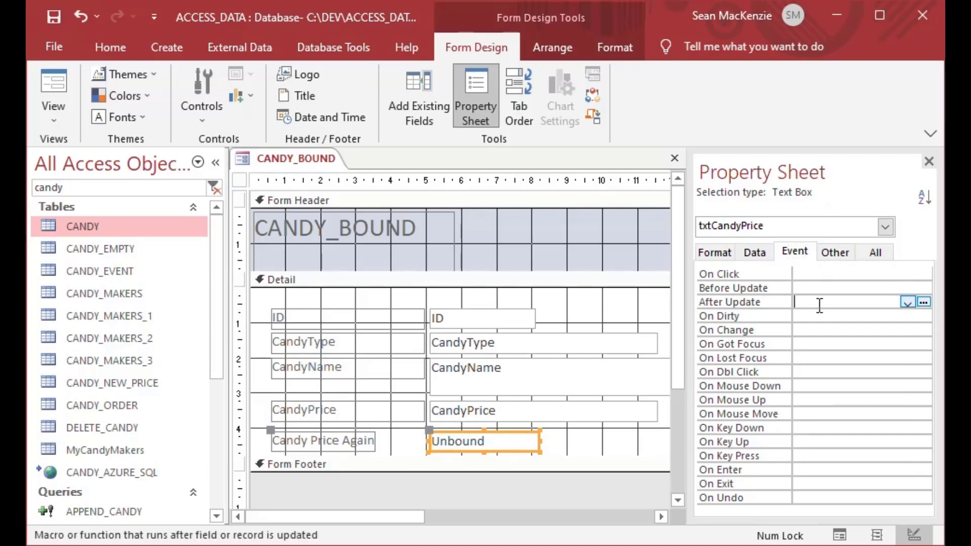
pyautogui.click(924, 303)
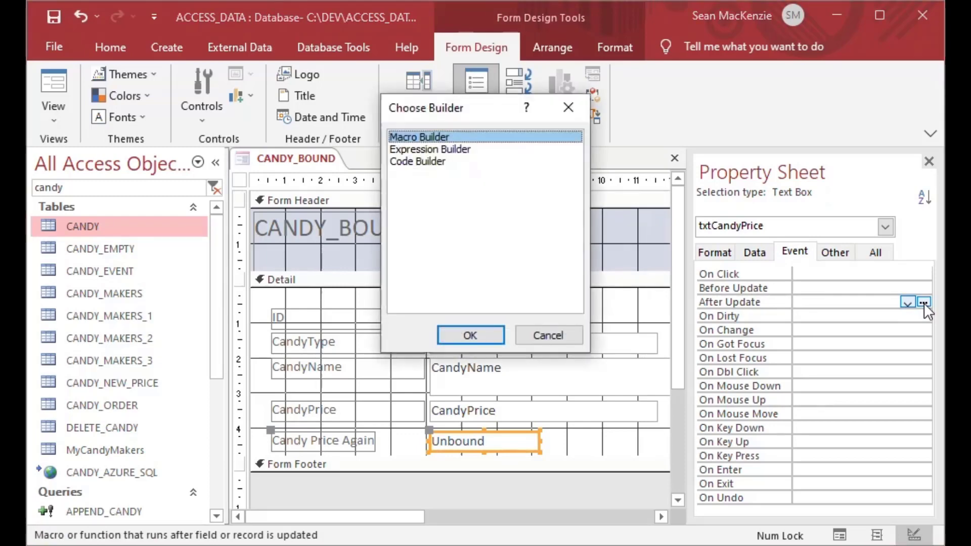
pyautogui.click(438, 164)
pyautogui.doubleClick(438, 164)
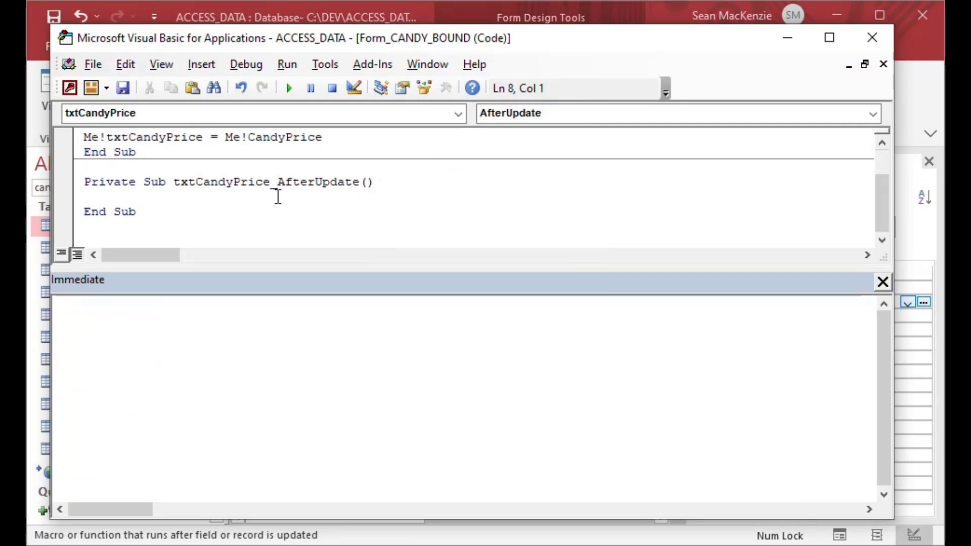
# - Write the statement Me!CandyPrice = Me!txtCandyPrice in the txtCandyPrice_AfterUpdate procedure and return to the form design
pyautogui.write('Me!CandyPrice')
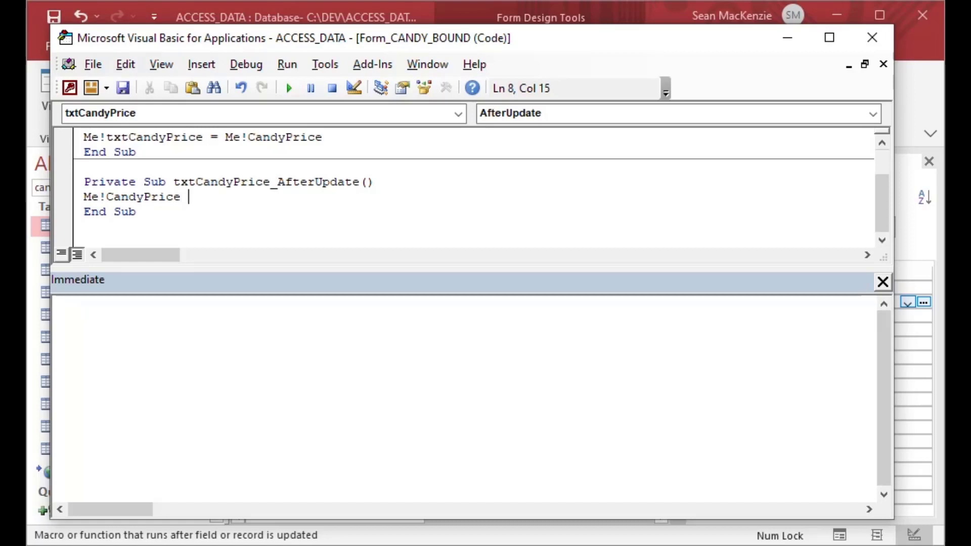
pyautogui.write(' = Me!txtCandyPrice')
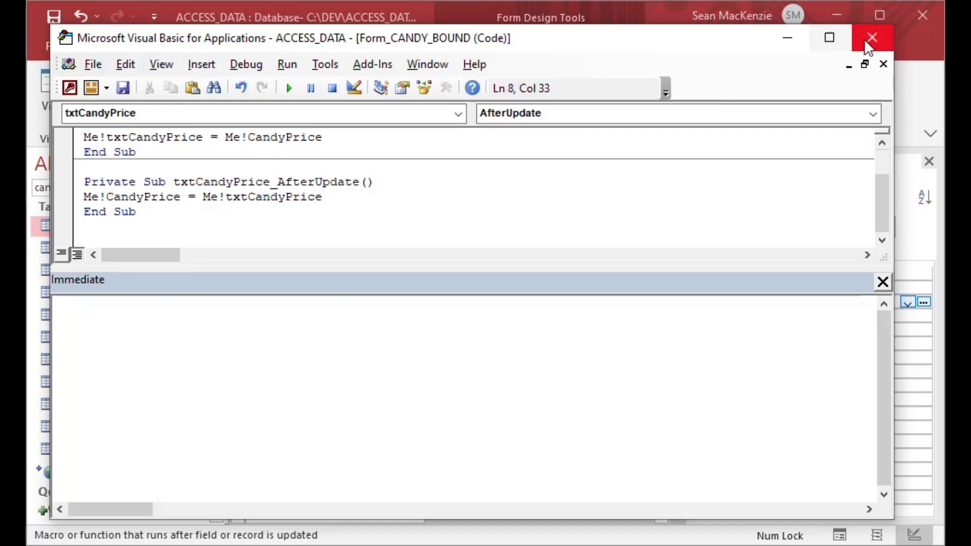
pyautogui.click(785, 35)
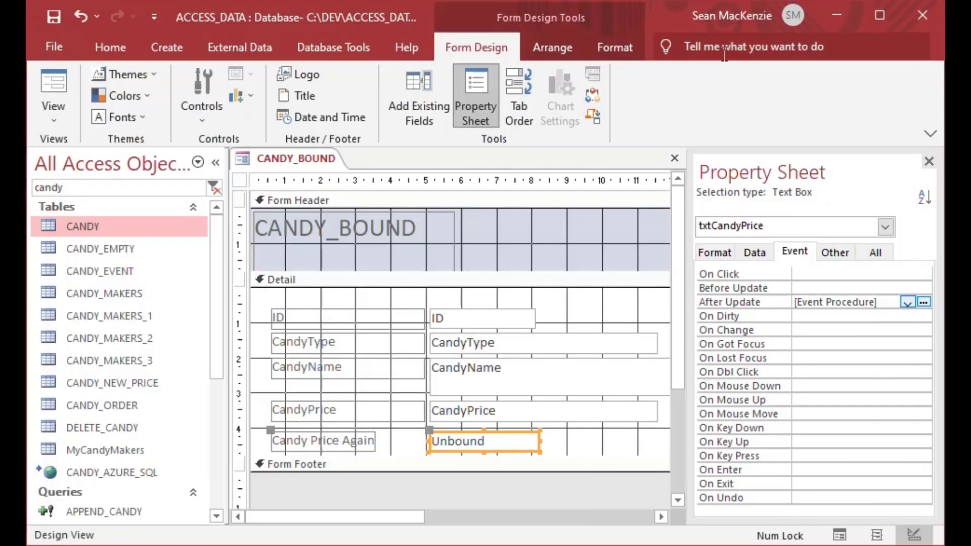
# - Show the form in Form View, set the first record's Candy Price Again to 12, and come back to that record to compare CandyPrice
pyautogui.click(60, 85)
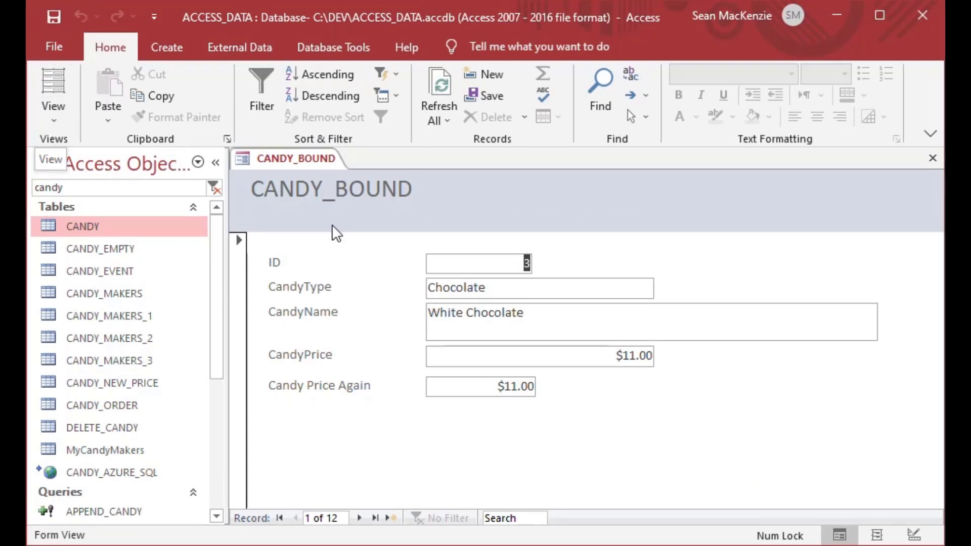
pyautogui.moveTo(488, 386); pyautogui.dragTo(590, 392)
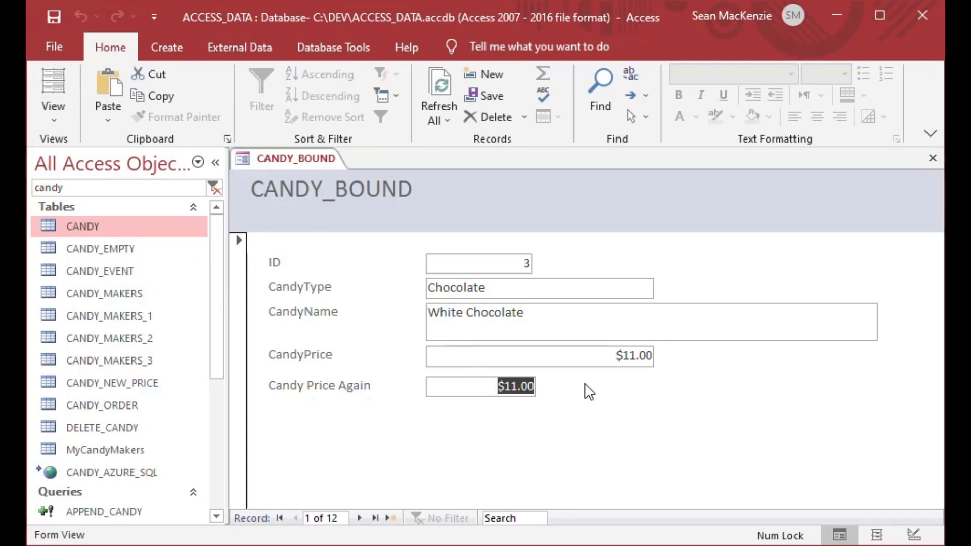
pyautogui.write('12')
pyautogui.press('Tab')
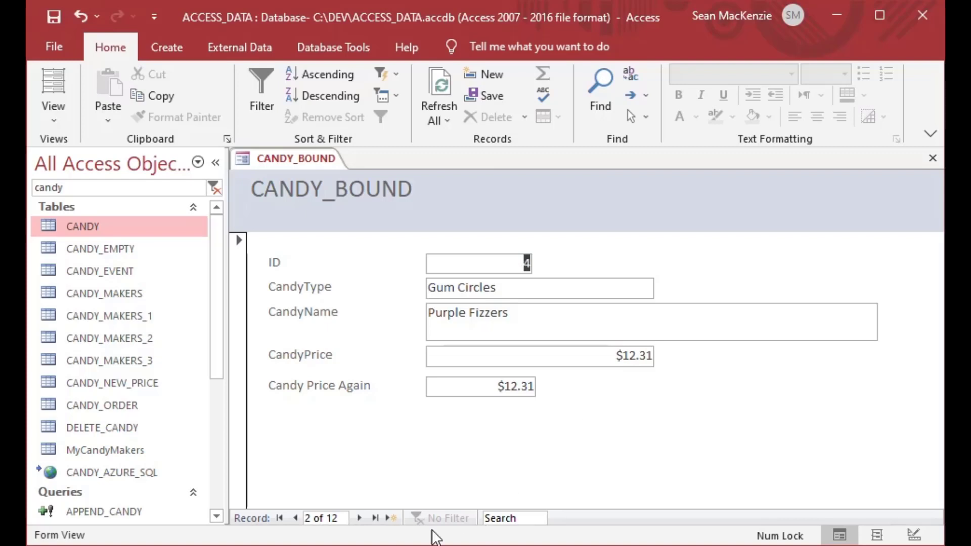
pyautogui.click(295, 517)
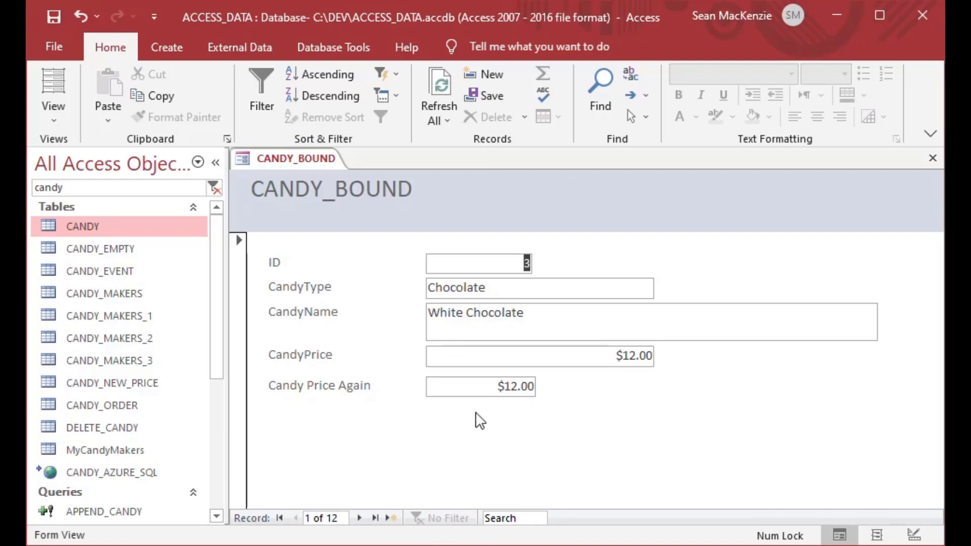
# - Test the White Chocolate record by entering 11 and finally 15 in Candy Price Again, leaving the field after each entry
pyautogui.moveTo(492, 386); pyautogui.dragTo(561, 380)
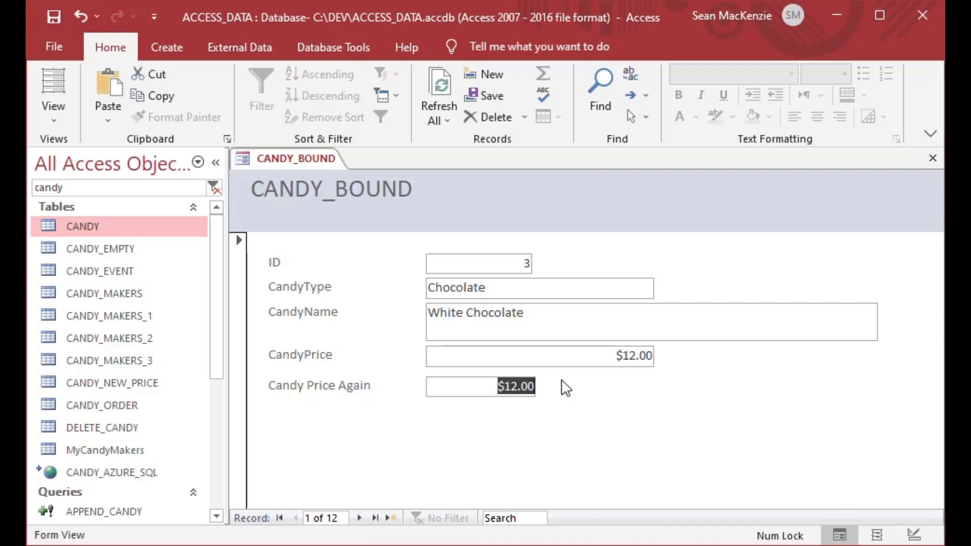
pyautogui.write('11')
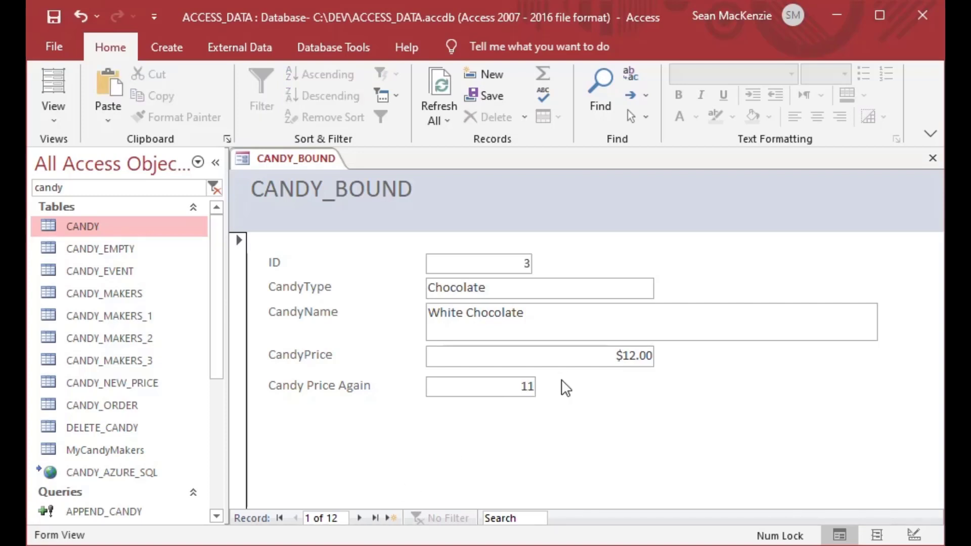
pyautogui.hotkey('shift', 'Tab')
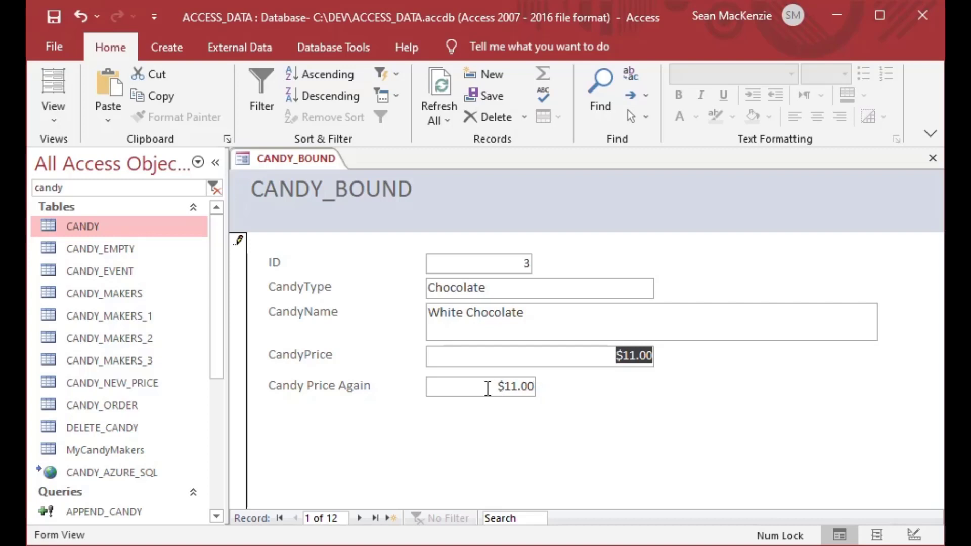
pyautogui.moveTo(488, 387); pyautogui.dragTo(534, 387)
pyautogui.write('15')
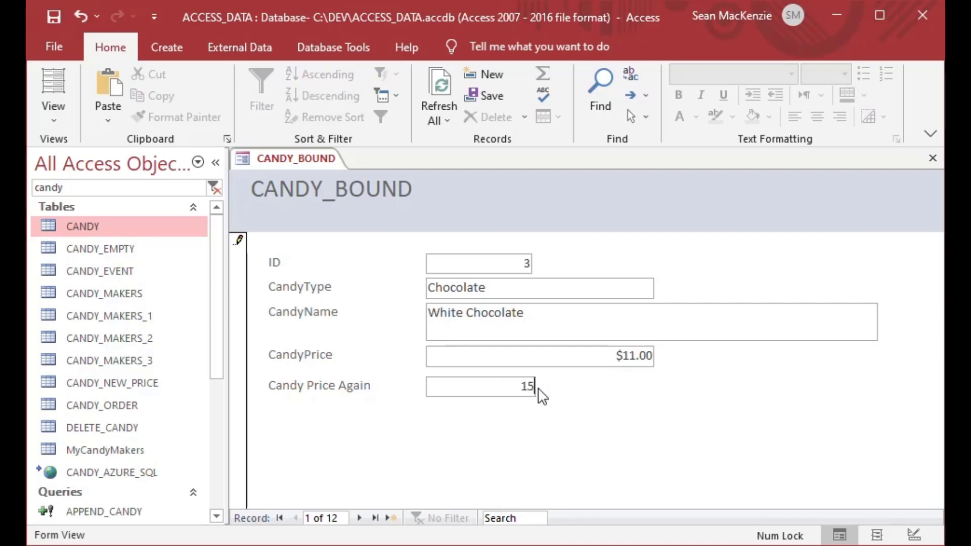
pyautogui.hotkey('shift', 'Tab')
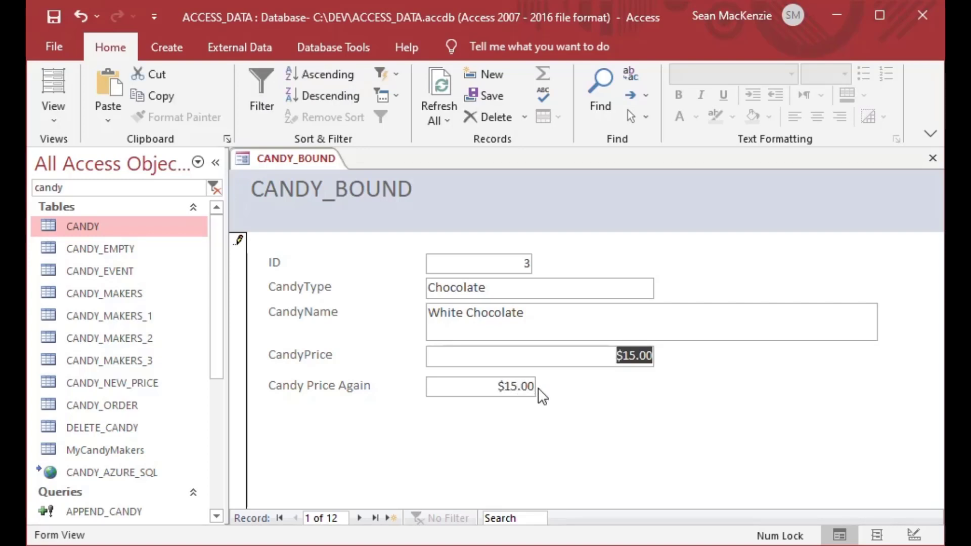
pyautogui.click(587, 353)
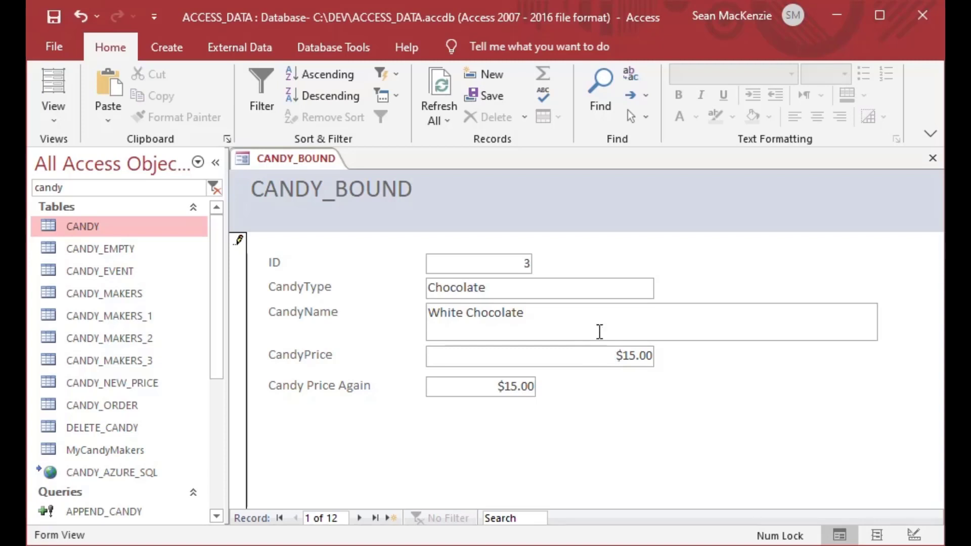
# - Go to the fifth record, set its CandyPrice to 25, and leave and revisit the record to refresh Candy Price Again
pyautogui.click(359, 517)
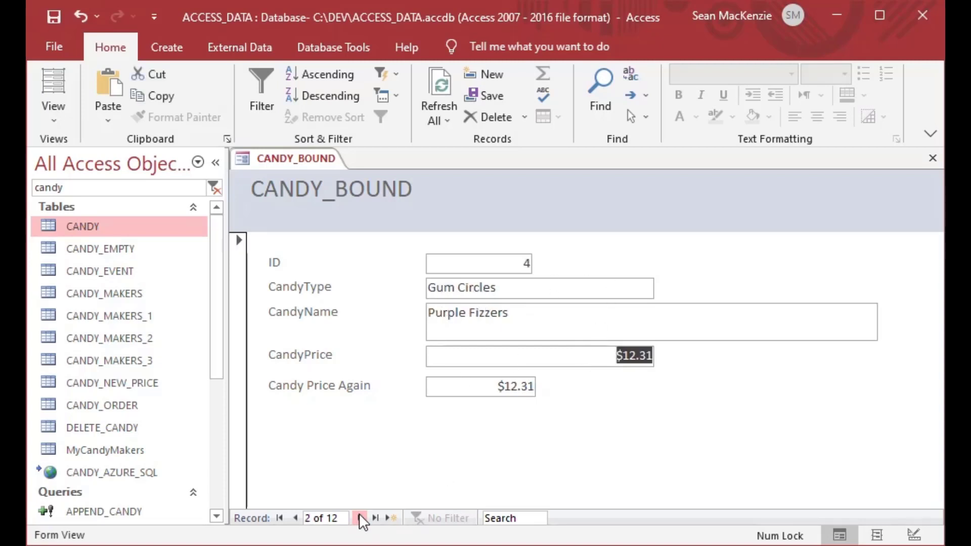
pyautogui.click(360, 516)
pyautogui.click(361, 517)
pyautogui.click(360, 517)
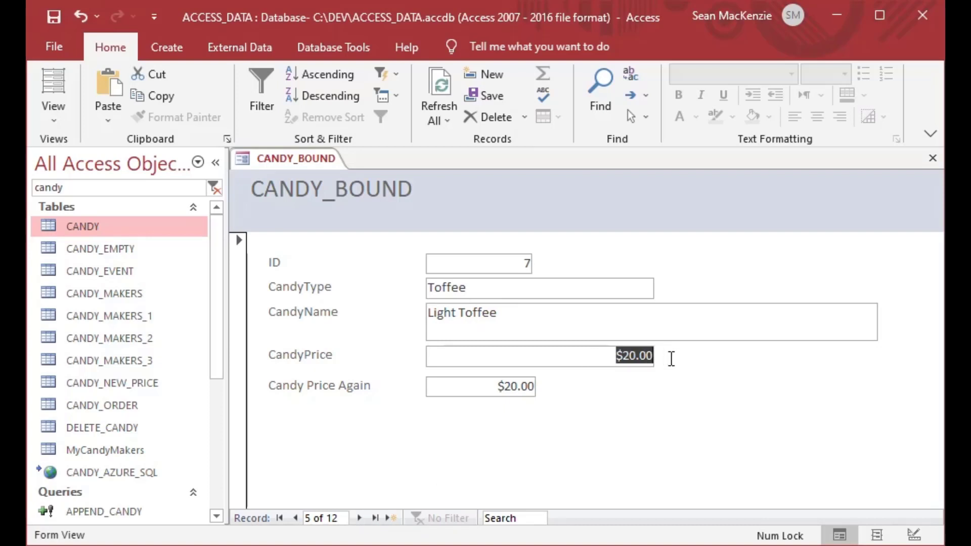
pyautogui.write('25')
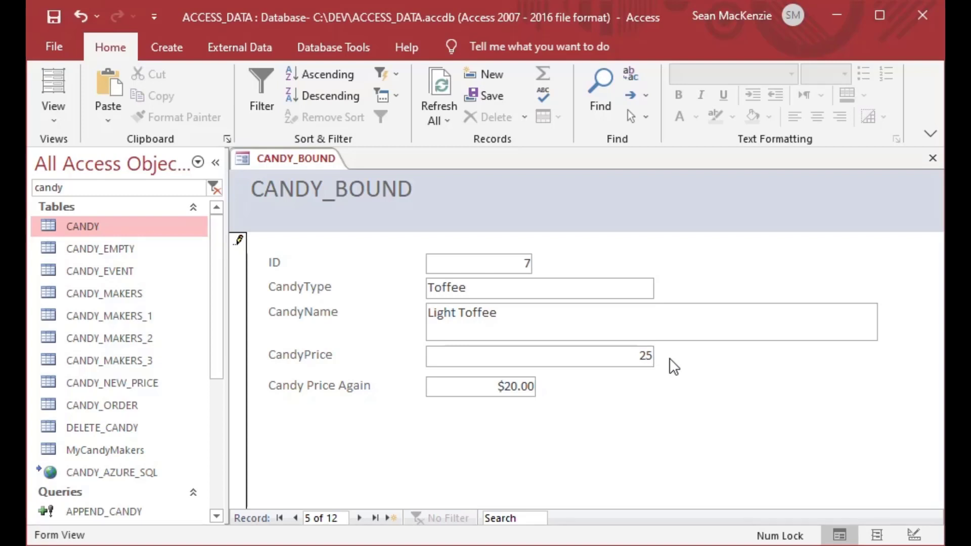
pyautogui.press('Tab')
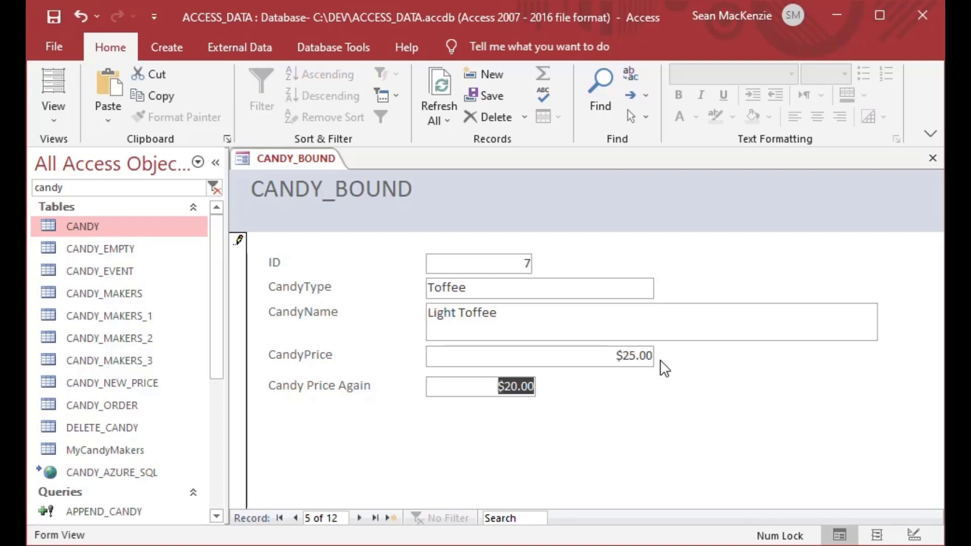
pyautogui.click(295, 519)
pyautogui.click(358, 518)
# - Set Candy Price Again to 23 for Light Toffee, and revisit the record to compare both price fields
pyautogui.write('23')
pyautogui.press('Tab')
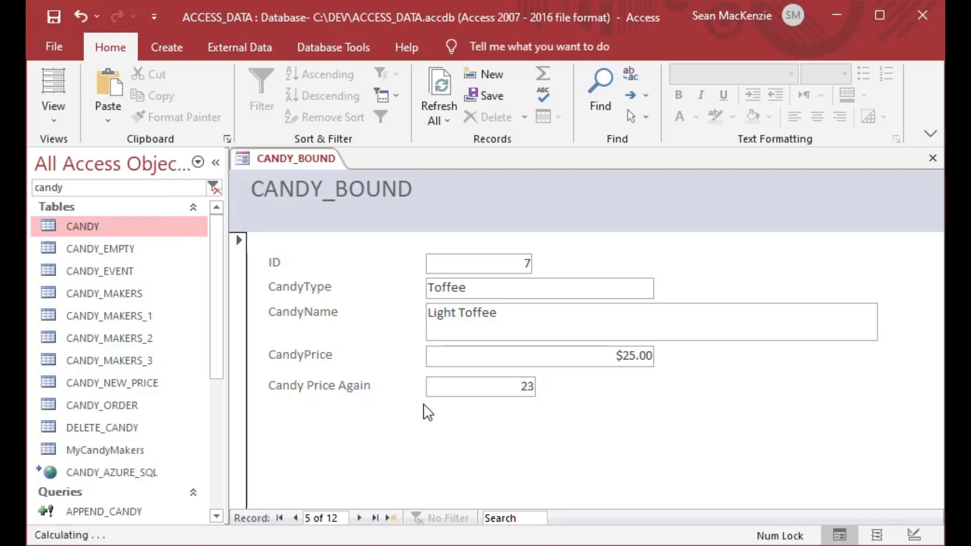
pyautogui.click(296, 518)
pyautogui.moveTo(498, 386); pyautogui.dragTo(535, 386)
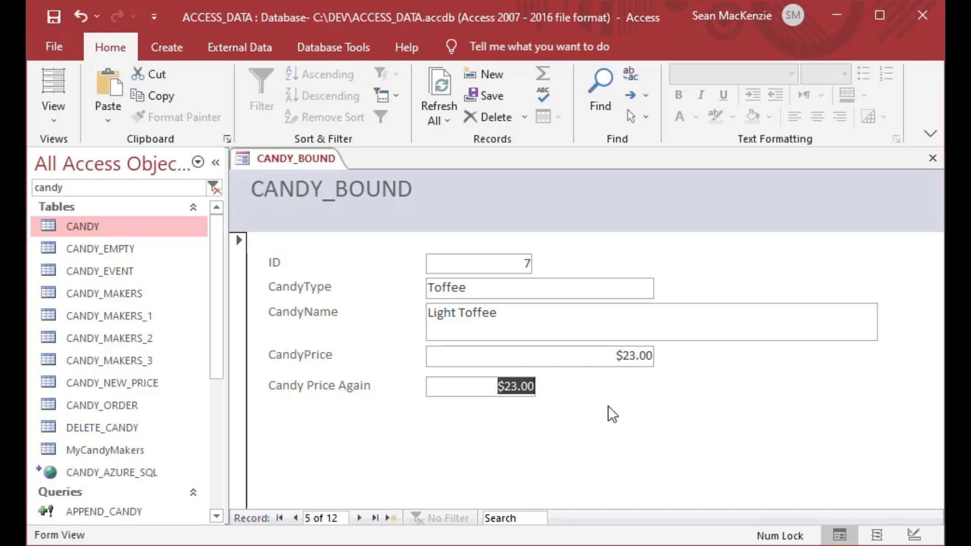
pyautogui.moveTo(614, 356); pyautogui.dragTo(658, 356)
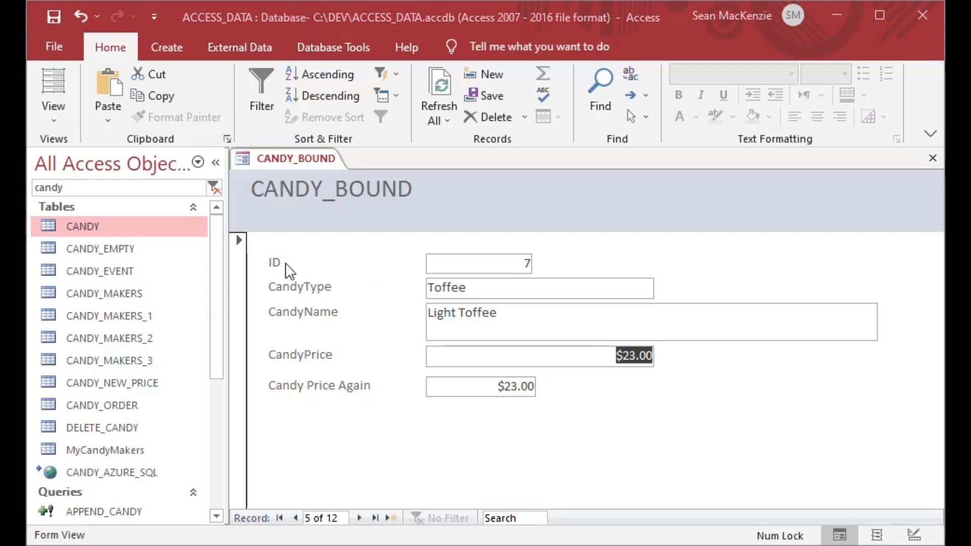
# - Return to Design View and examine the form's Record Source among its data properties
pyautogui.click(54, 118)
pyautogui.click(82, 224)
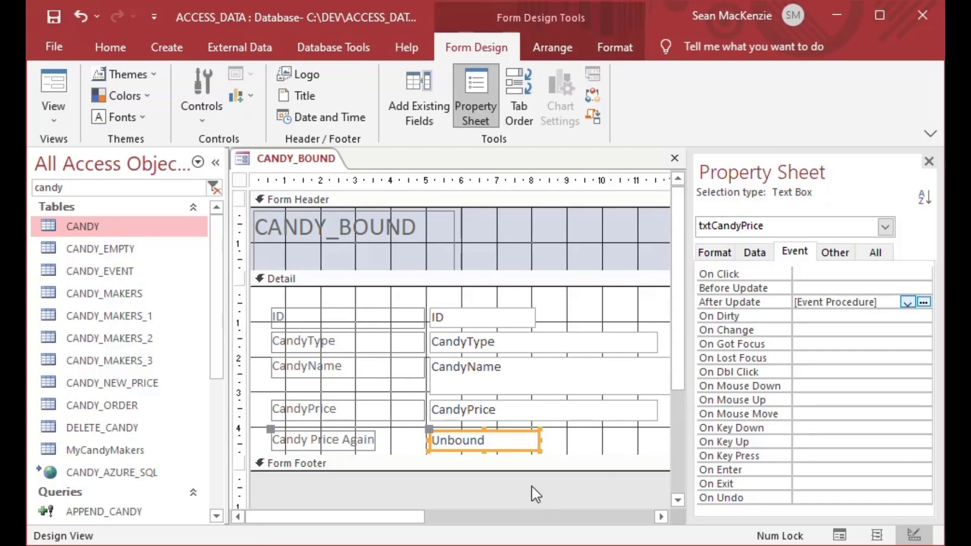
pyautogui.click(545, 486)
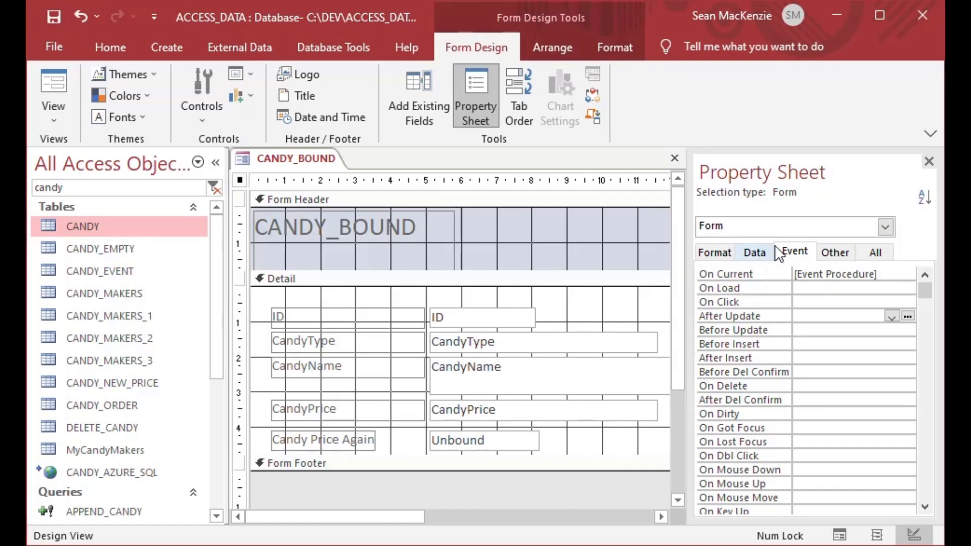
pyautogui.click(759, 257)
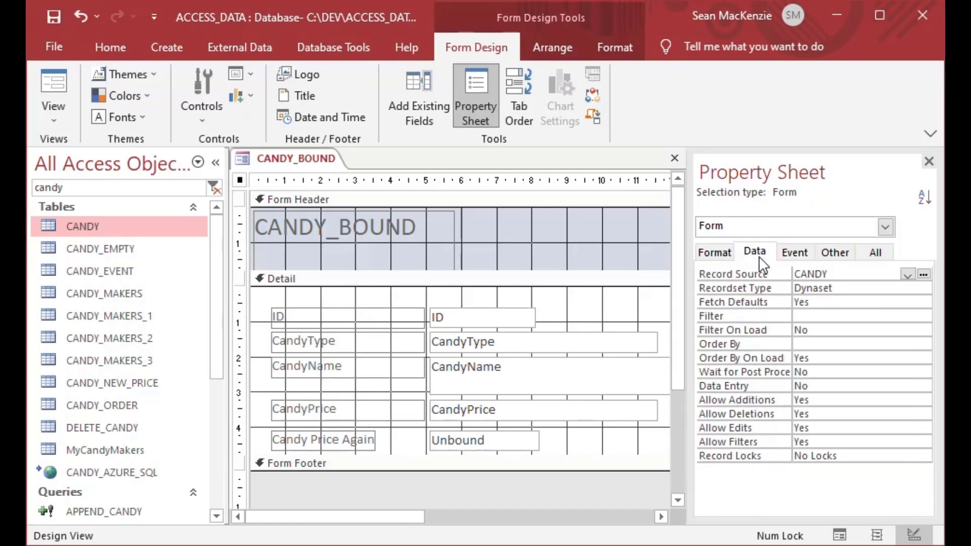
pyautogui.click(825, 274)
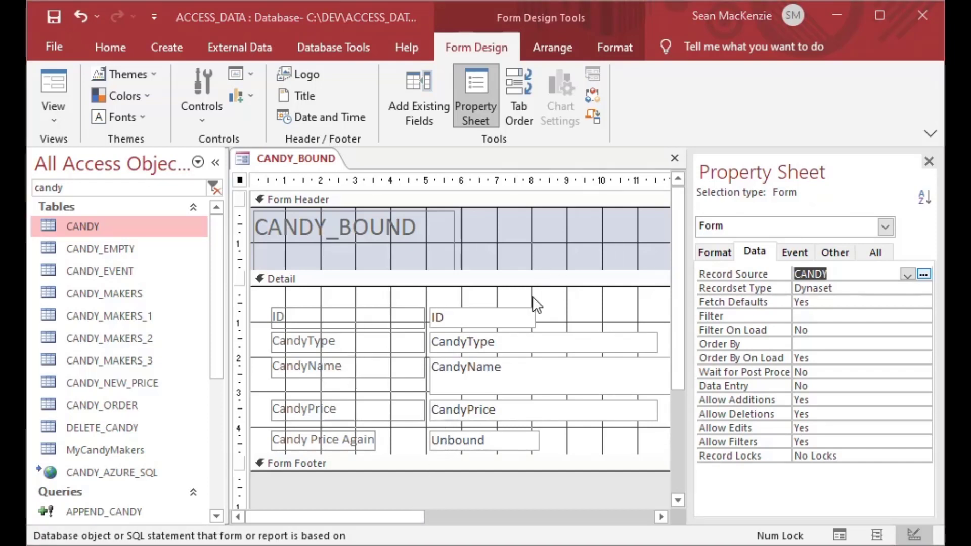
pyautogui.click(798, 275)
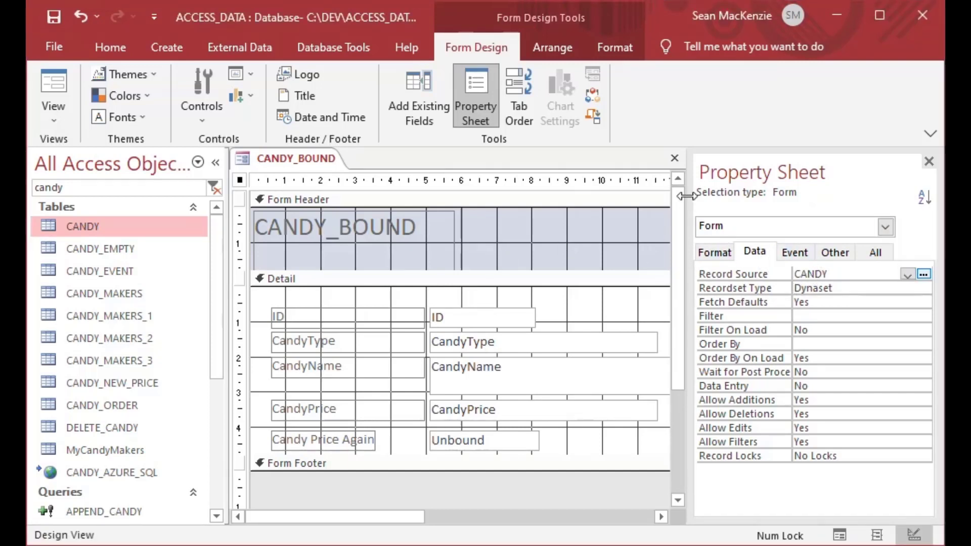
# - Close the CANDY_BOUND form and create a new blank form in Design View
pyautogui.click(675, 159)
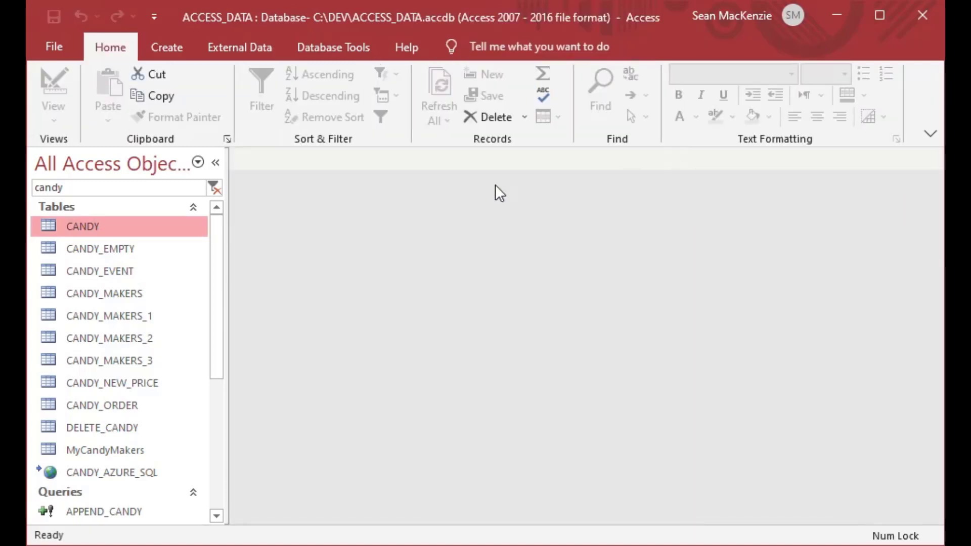
pyautogui.click(161, 50)
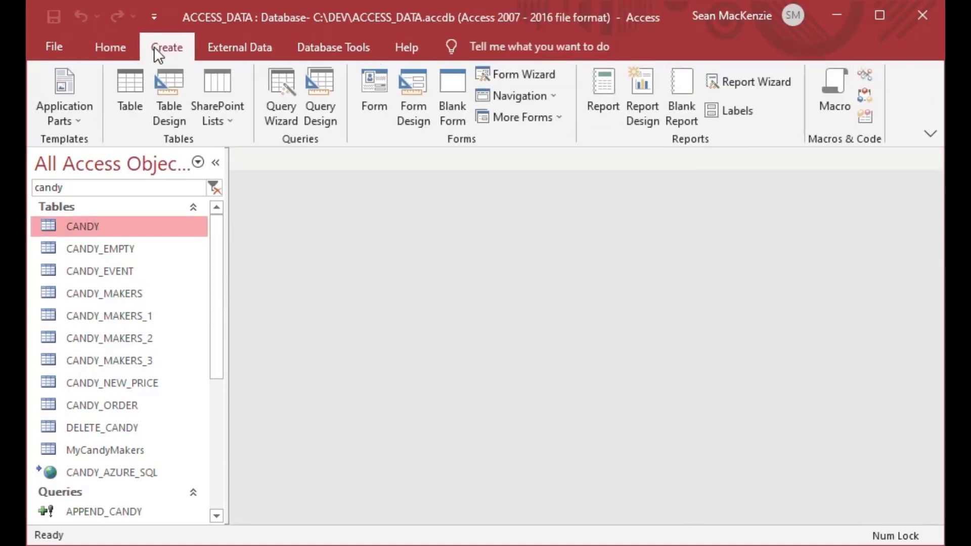
pyautogui.click(417, 85)
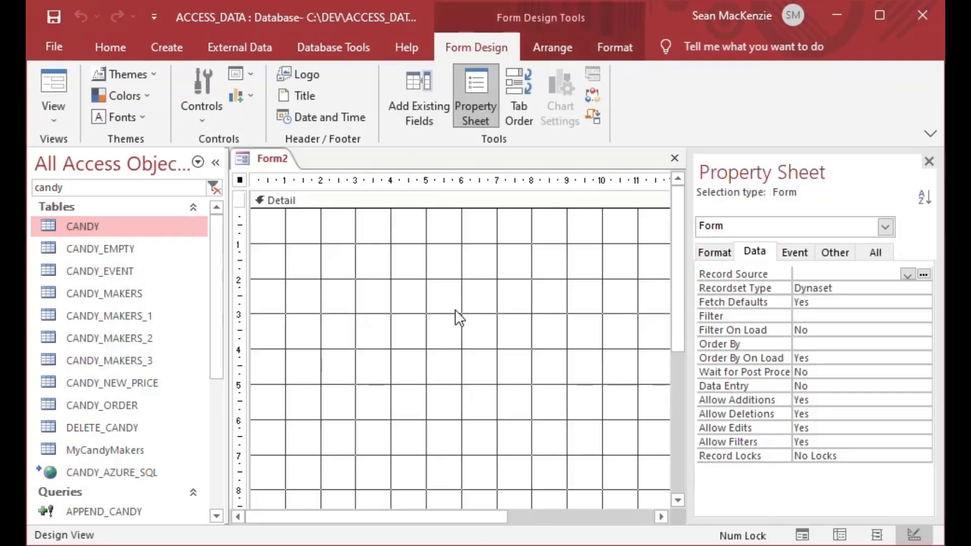
# - Add a text box near the top of the new form's Detail section, leaving the form's Record Source empty
pyautogui.click(812, 274)
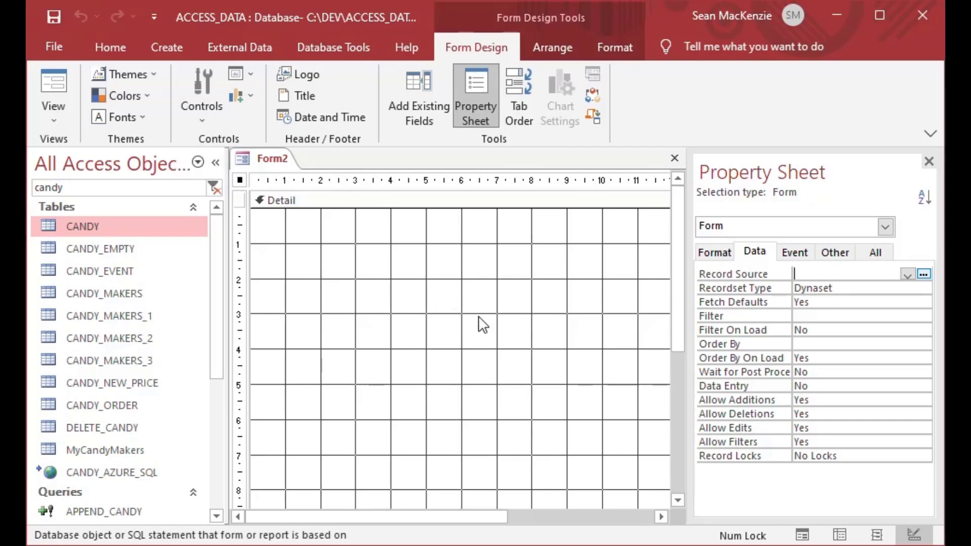
pyautogui.click(205, 108)
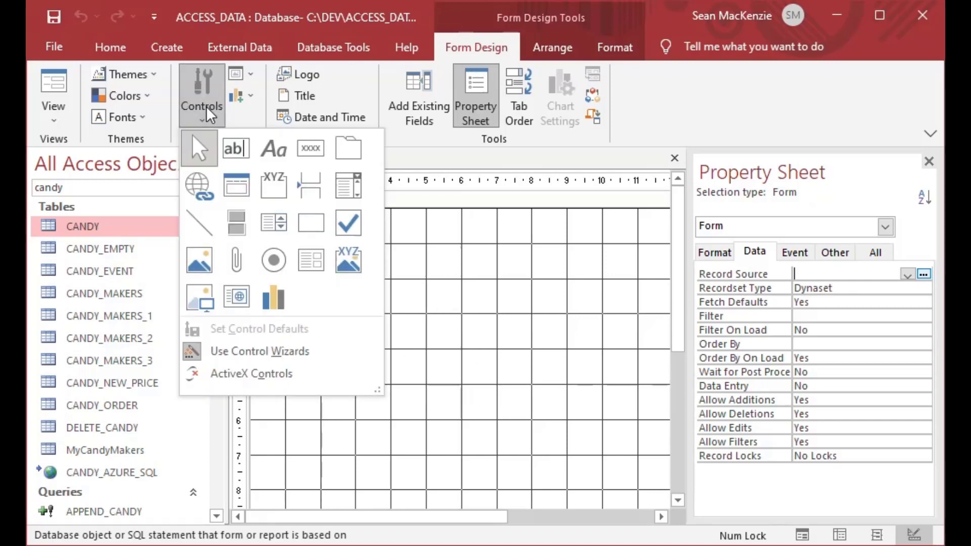
pyautogui.click(236, 148)
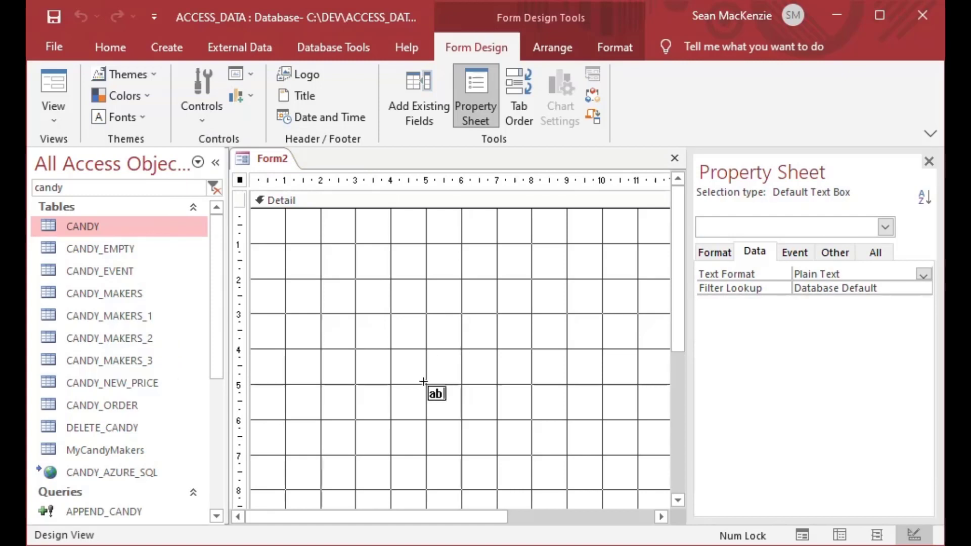
pyautogui.click(450, 229)
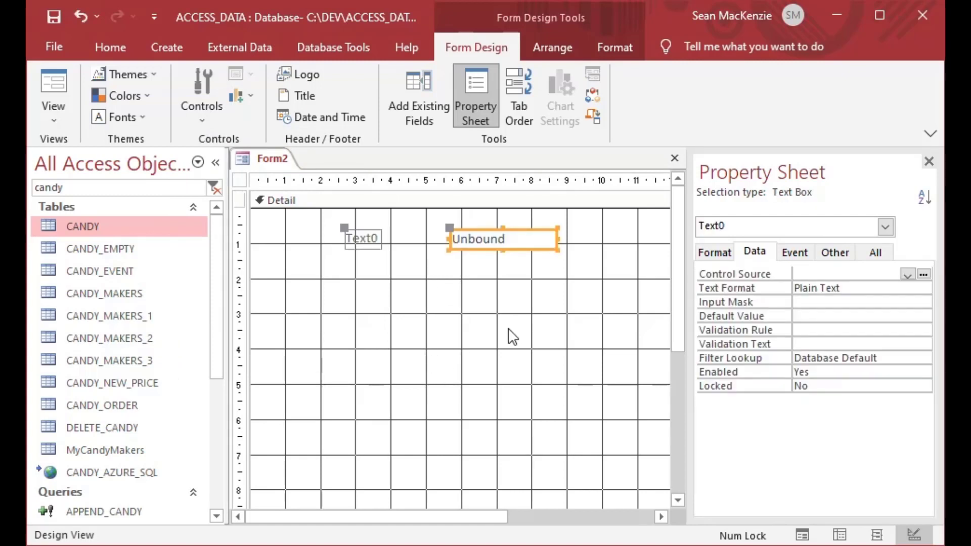
# - Widen the text box's attached label and change its caption to "Candy Price"
pyautogui.click(362, 243)
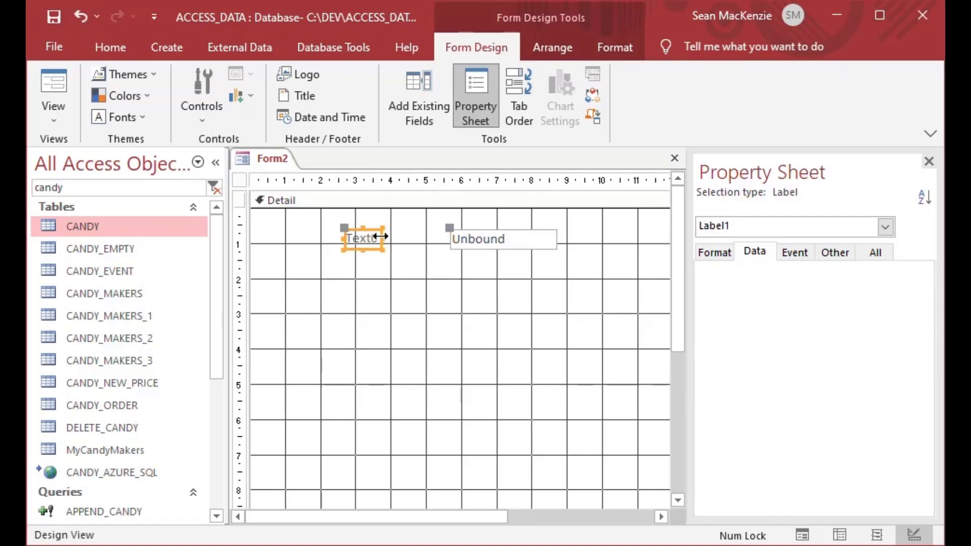
pyautogui.moveTo(383, 238); pyautogui.dragTo(431, 238)
pyautogui.click(401, 241)
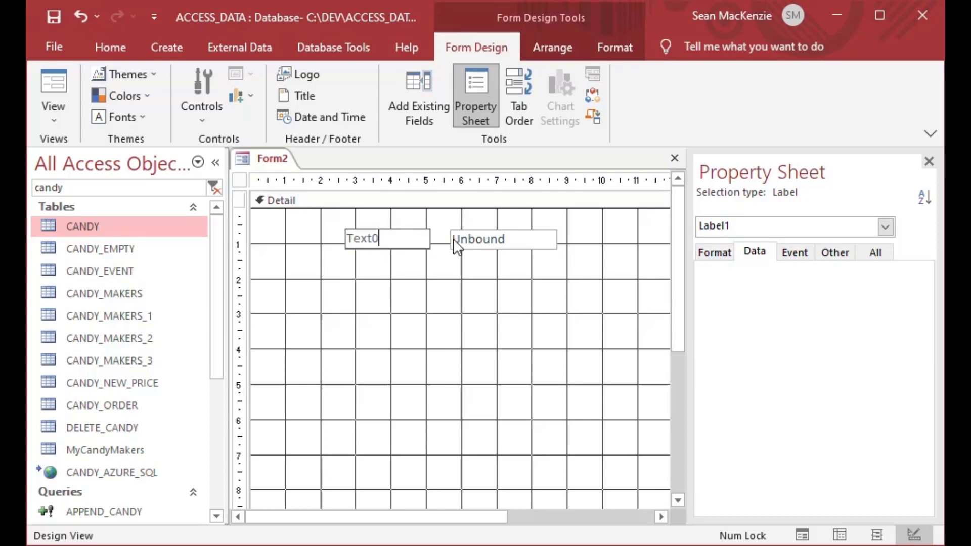
pyautogui.press('BackSpace')
pyautogui.press('BackSpace')
pyautogui.press('BackSpace')
pyautogui.press('BackSpace')
pyautogui.press('BackSpace')
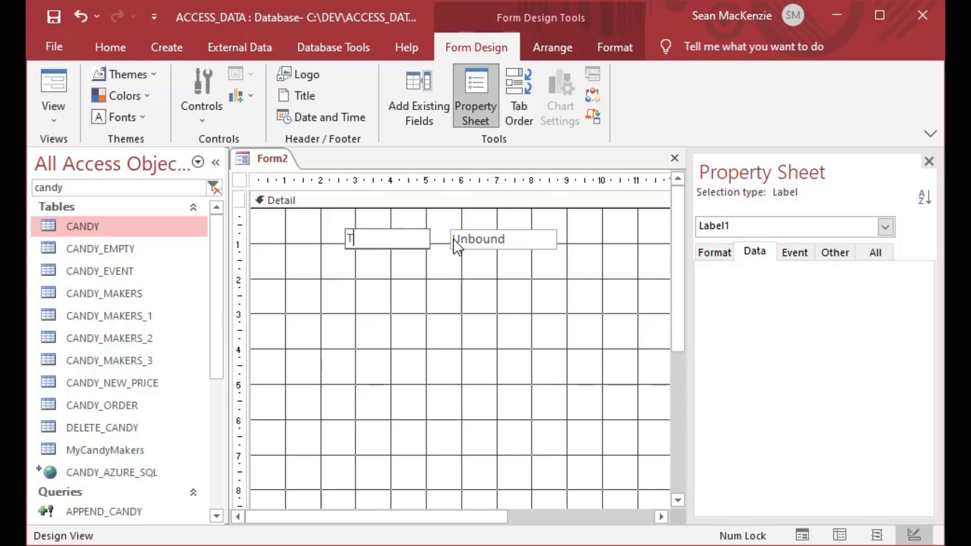
pyautogui.write('Candy Price')
pyautogui.click(398, 275)
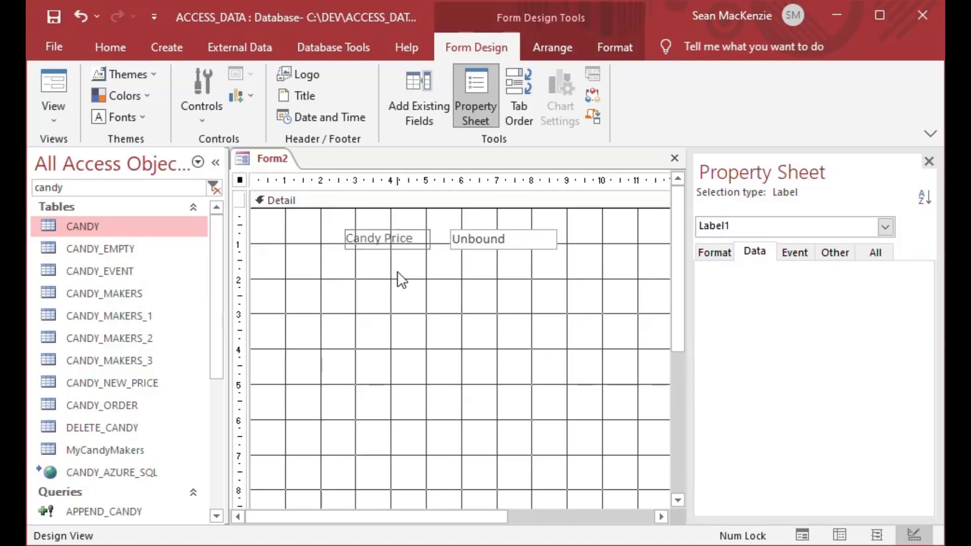
# - Name the unbound text box txtCandyPrice
pyautogui.click(498, 238)
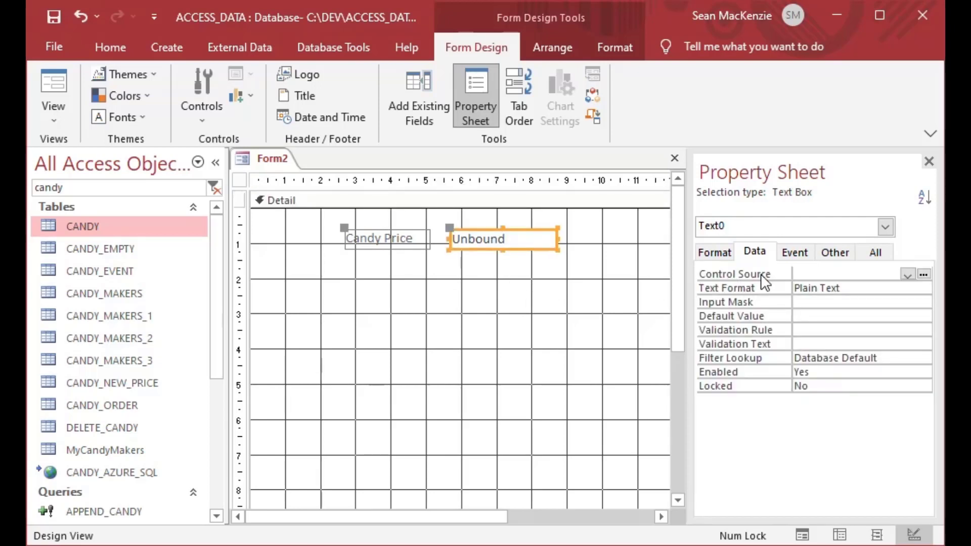
pyautogui.click(835, 253)
pyautogui.doubleClick(836, 271)
pyautogui.write('txt')
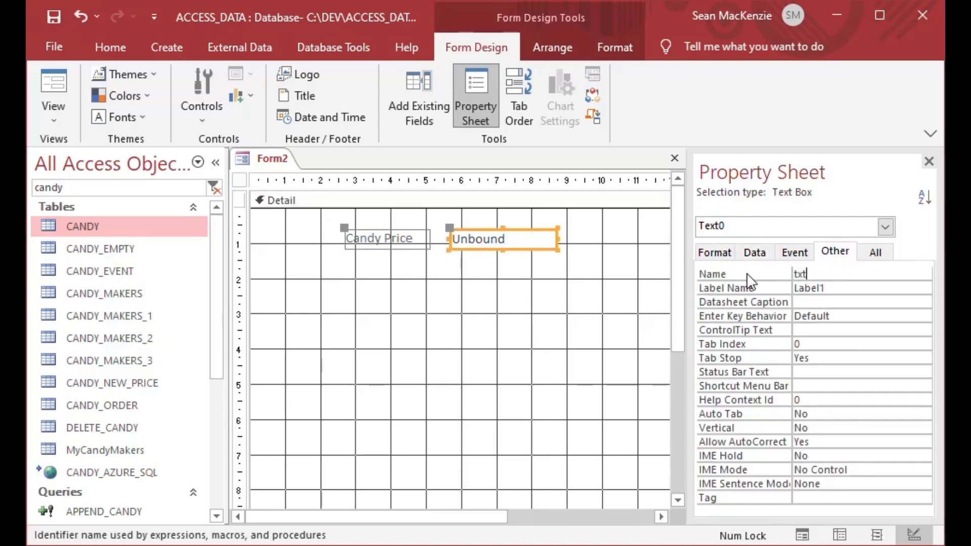
pyautogui.write('CandyPrice')
pyautogui.press('Tab')
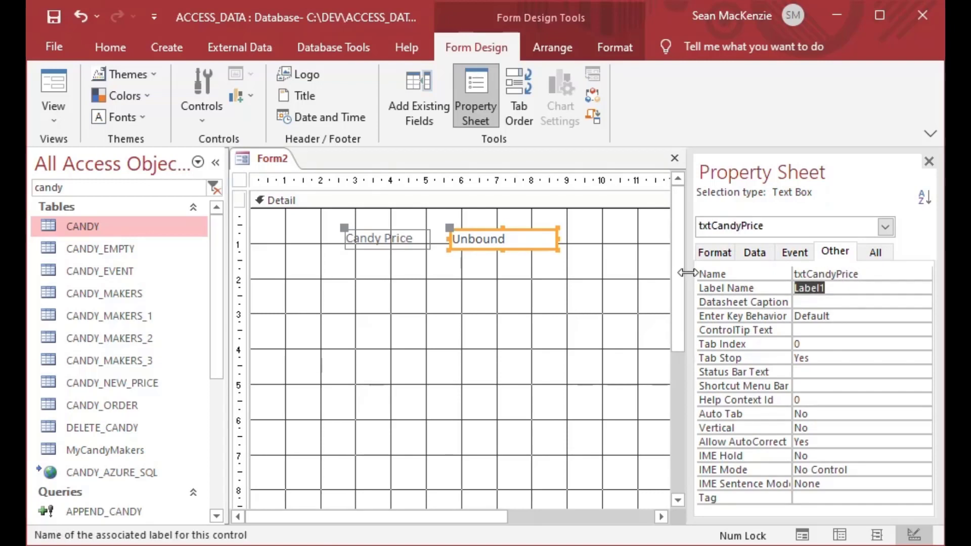
pyautogui.click(527, 372)
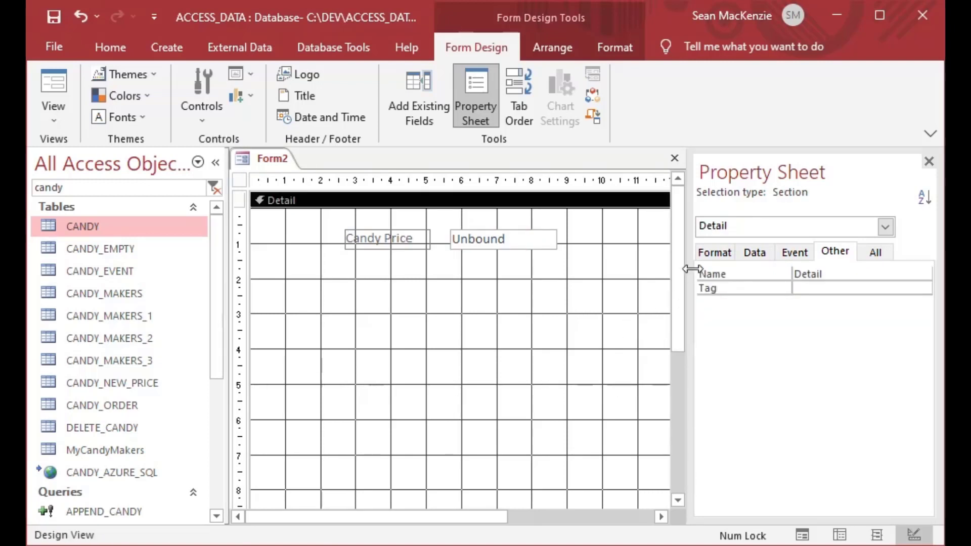
# - Select the form itself and examine its Record Source among the data properties
pyautogui.moveTo(678, 263); pyautogui.dragTo(675, 352)
pyautogui.click(429, 484)
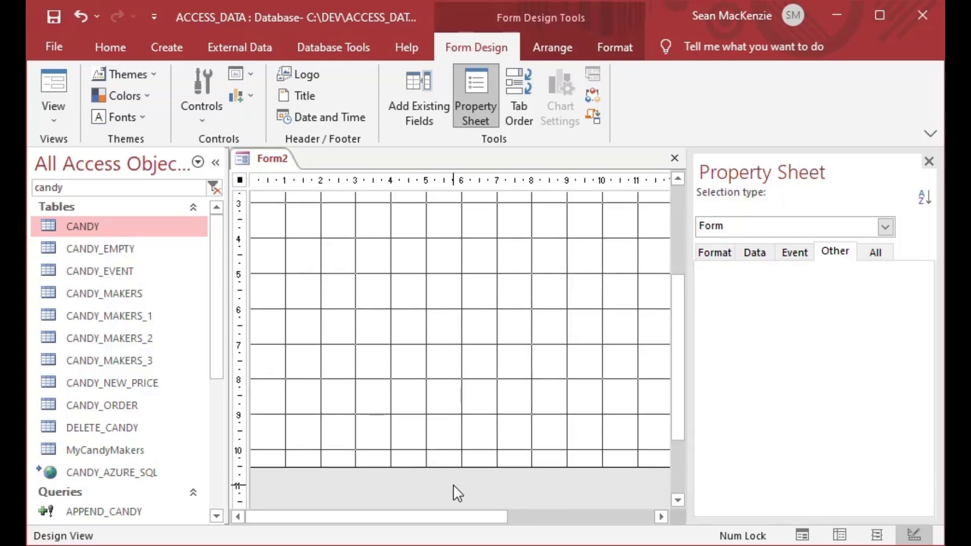
pyautogui.click(754, 254)
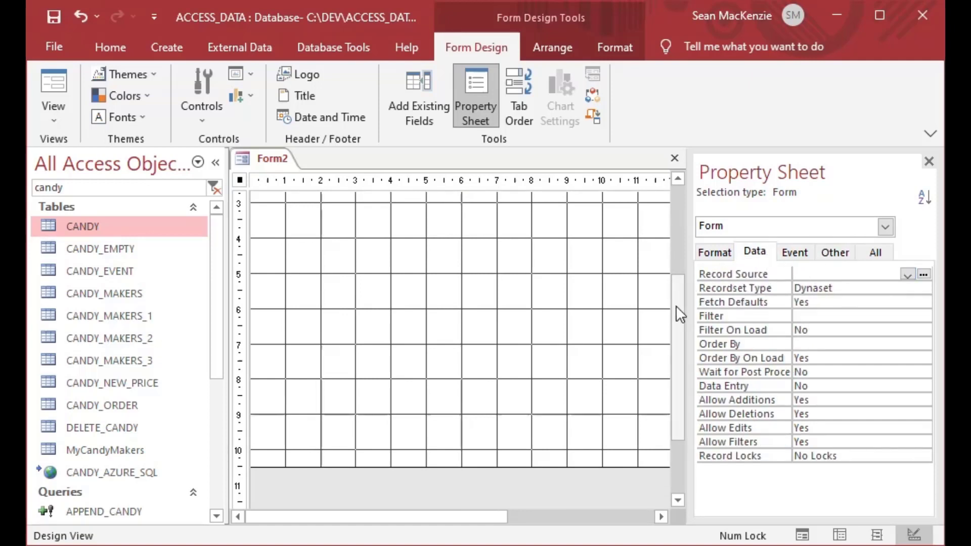
pyautogui.moveTo(676, 306); pyautogui.dragTo(687, 209)
# - Set the control source of txtCandyPrice to the expression =123
pyautogui.click(464, 239)
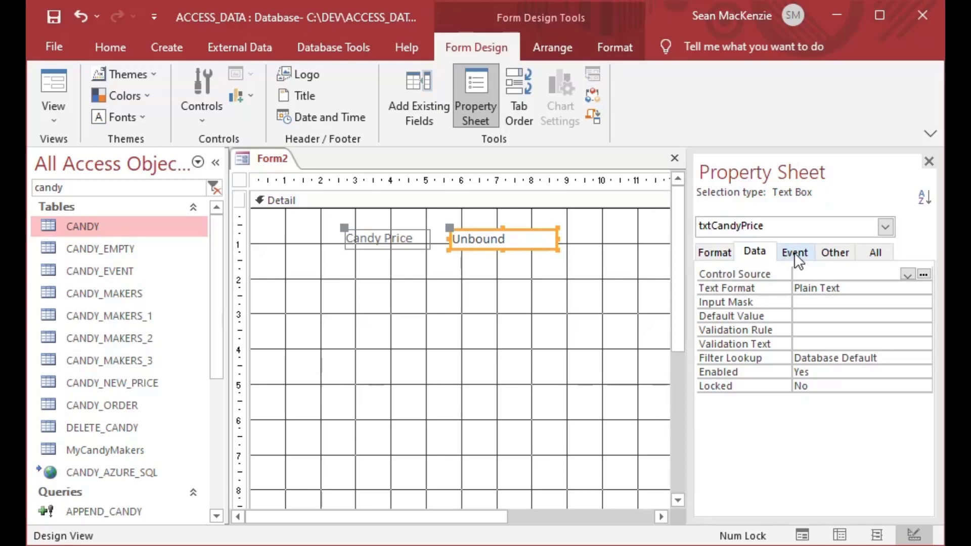
pyautogui.click(496, 240)
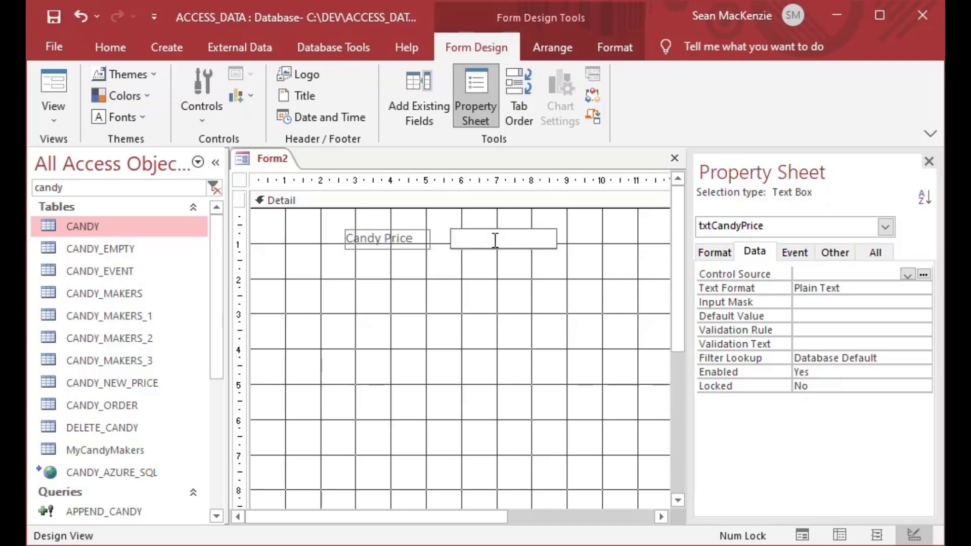
pyautogui.write('=123')
pyautogui.click(498, 284)
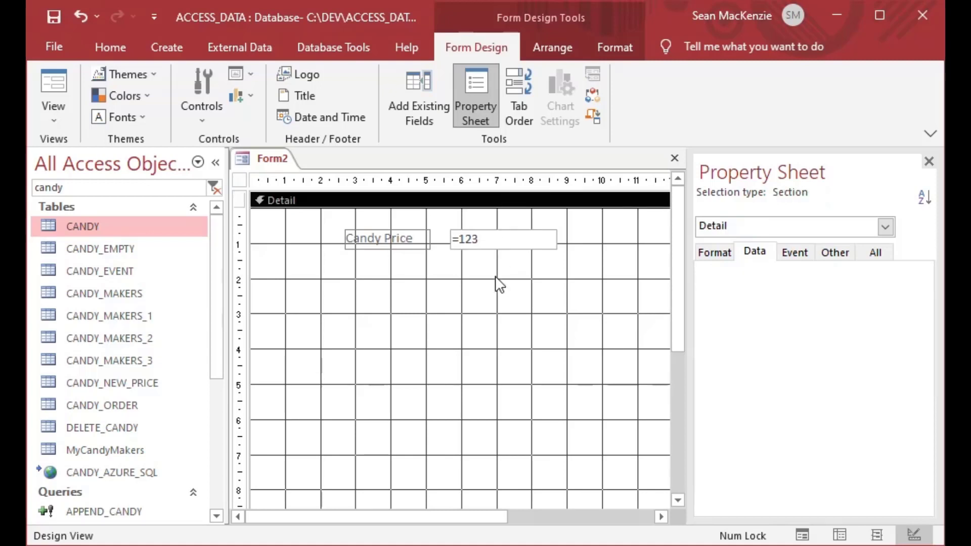
# - Save the form as CANDY_UNBOUND
pyautogui.hotkey('ctrl', 's')
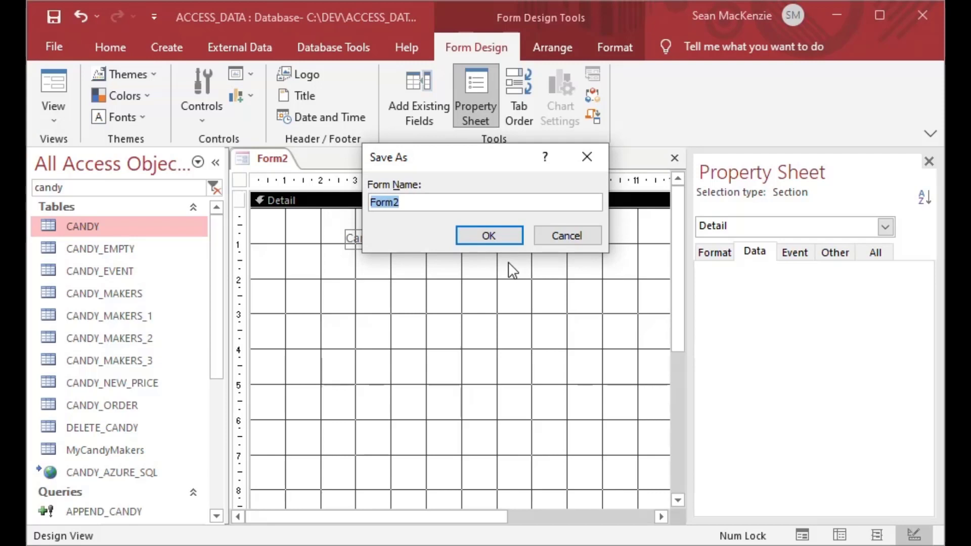
pyautogui.press('capslock')
pyautogui.write('CANDY')
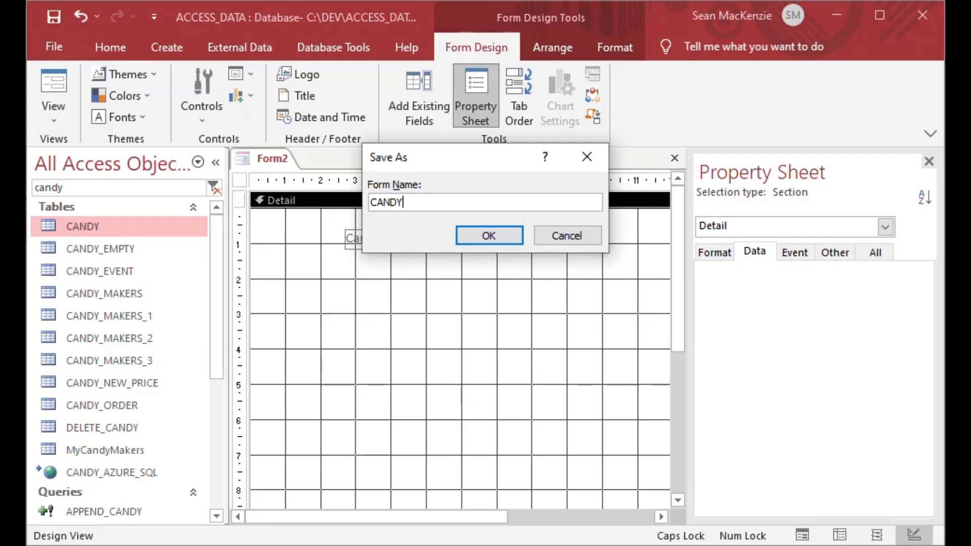
pyautogui.write('_UNBOUN')
pyautogui.write('D')
pyautogui.press('Return')
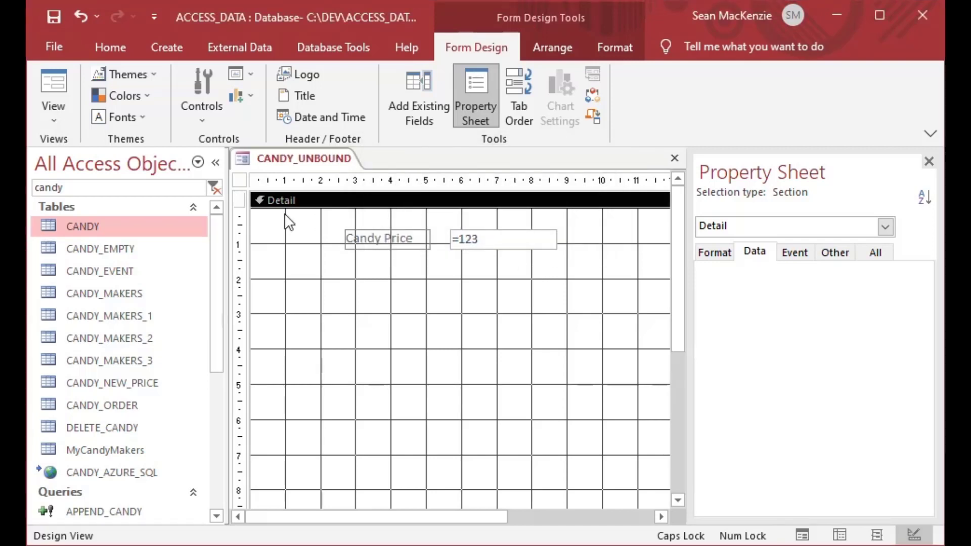
# - Check the Candy Price text box in Form View, and return the form to Design View
pyautogui.click(50, 83)
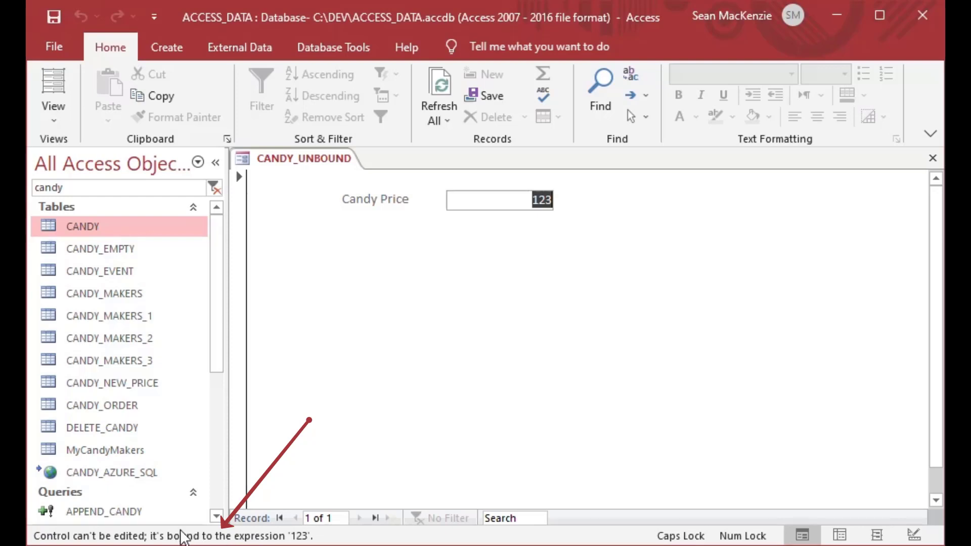
pyautogui.click(55, 118)
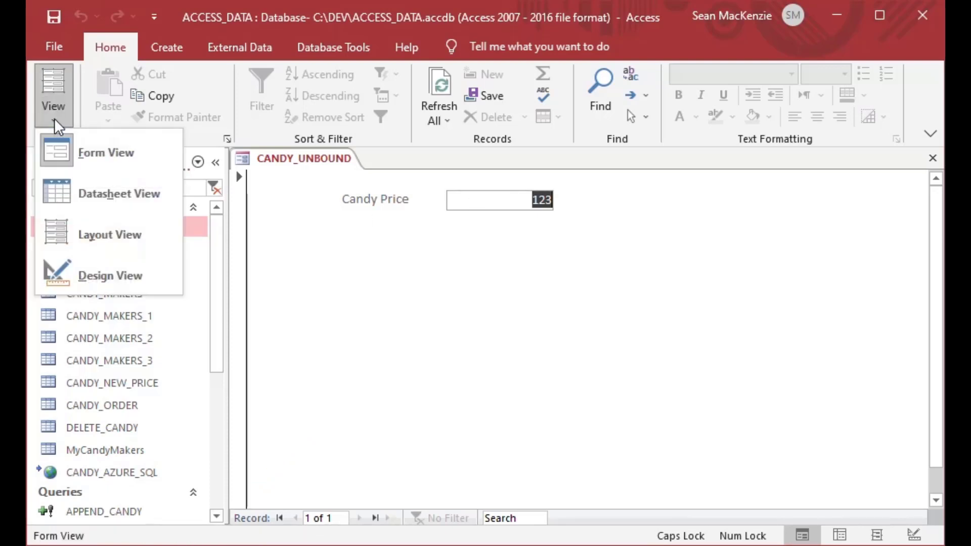
pyautogui.click(96, 274)
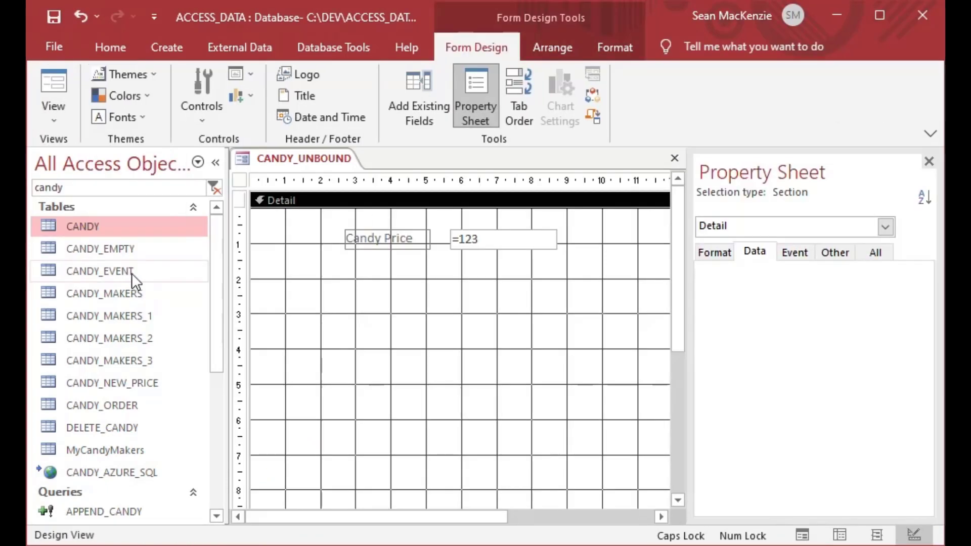
# - Replace the expression in txtCandyPrice with =DLookup("CandyPrice", "CANDY")
pyautogui.click(489, 239)
pyautogui.click(540, 242)
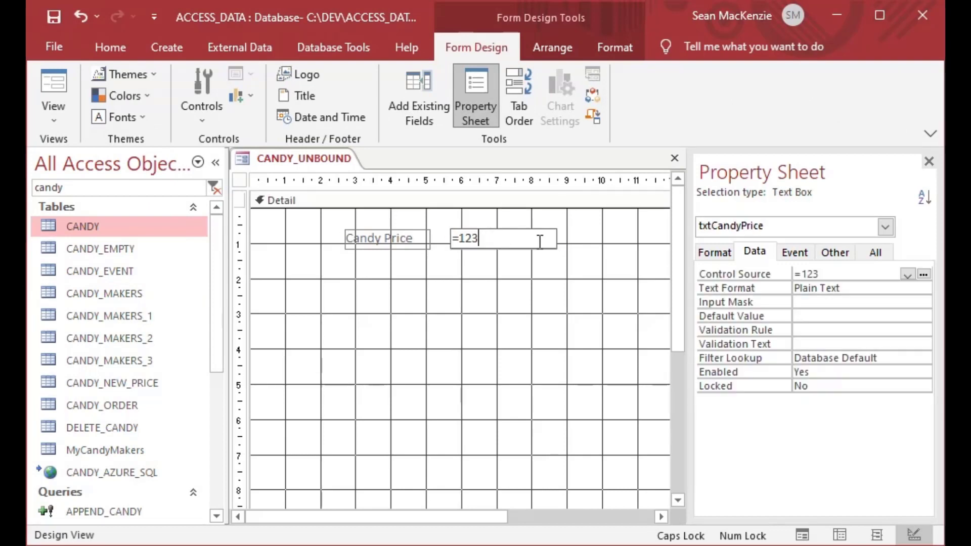
pyautogui.hotkey('ctrl', 'a')
pyautogui.press('BackSpace')
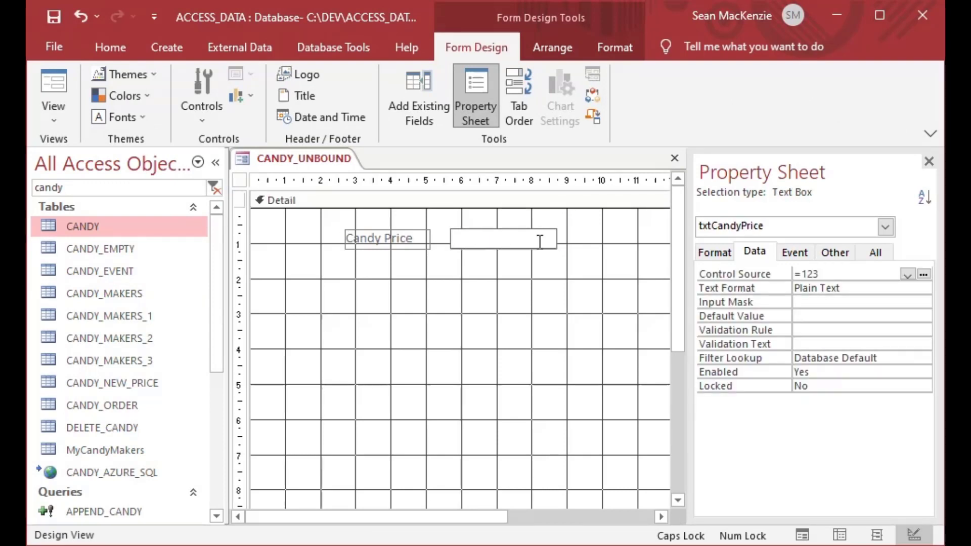
pyautogui.write('=')
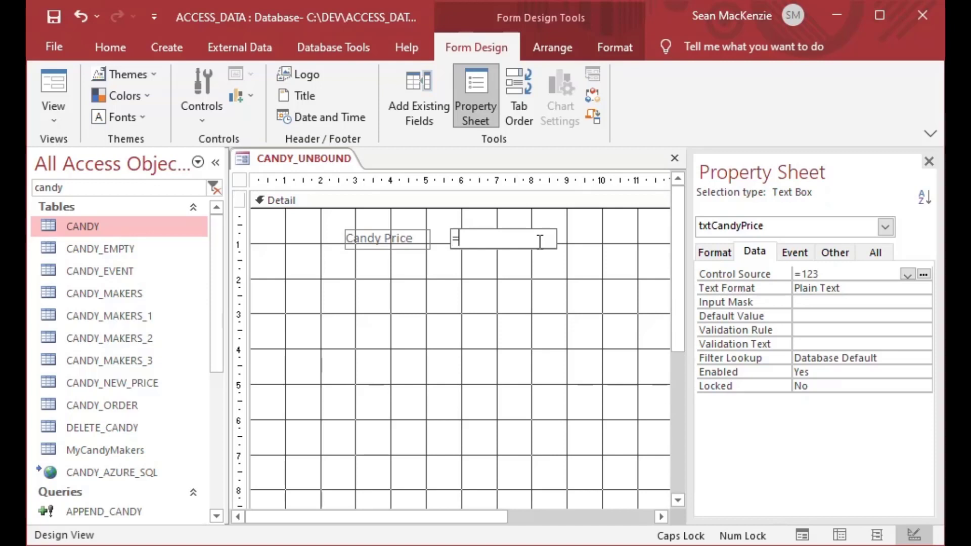
pyautogui.write('dl')
pyautogui.press('BackSpace')
pyautogui.press('BackSpace')
pyautogui.press('capslock')
pyautogui.write('DLoo')
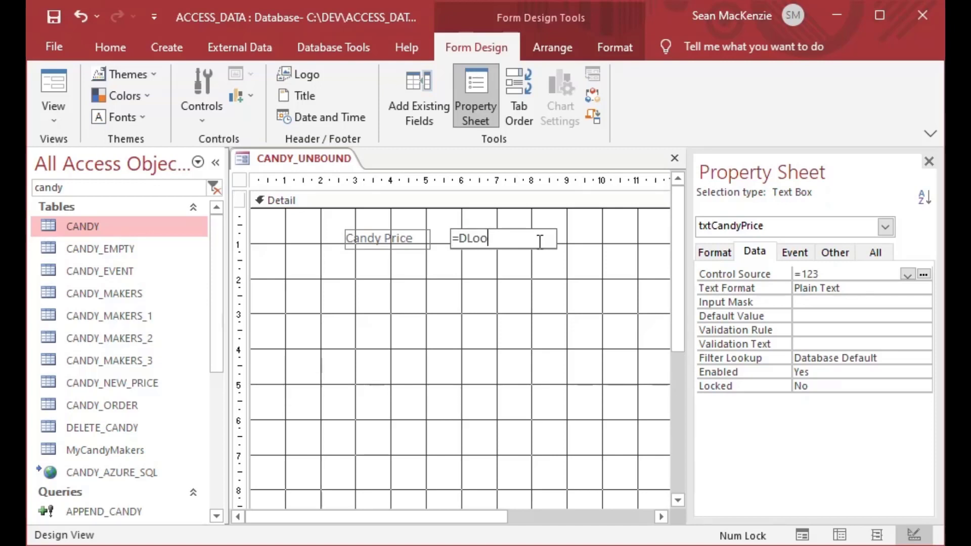
pyautogui.write('kup(')
pyautogui.write('"CandyPRice')
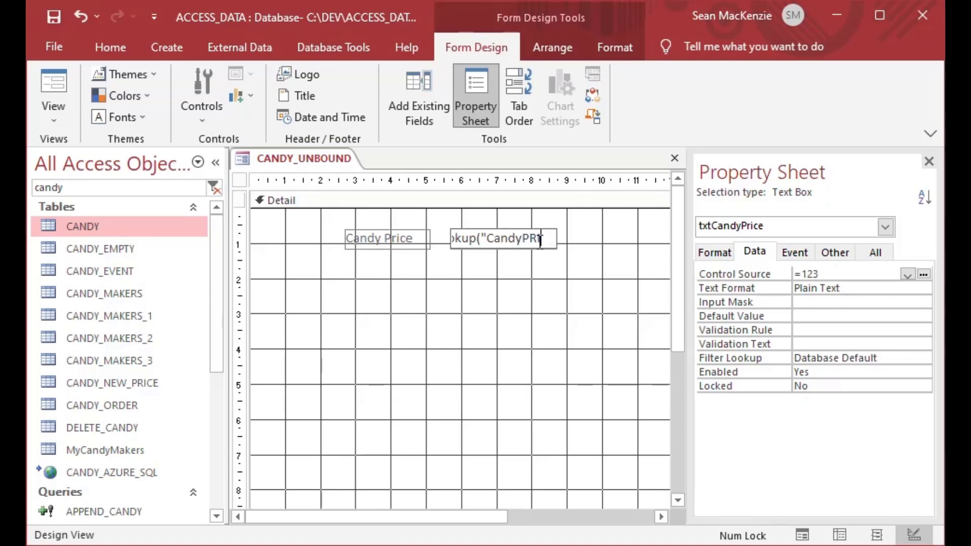
pyautogui.press('BackSpace')
pyautogui.press('BackSpace')
pyautogui.press('BackSpace')
pyautogui.press('BackSpace')
pyautogui.write('rice", ')
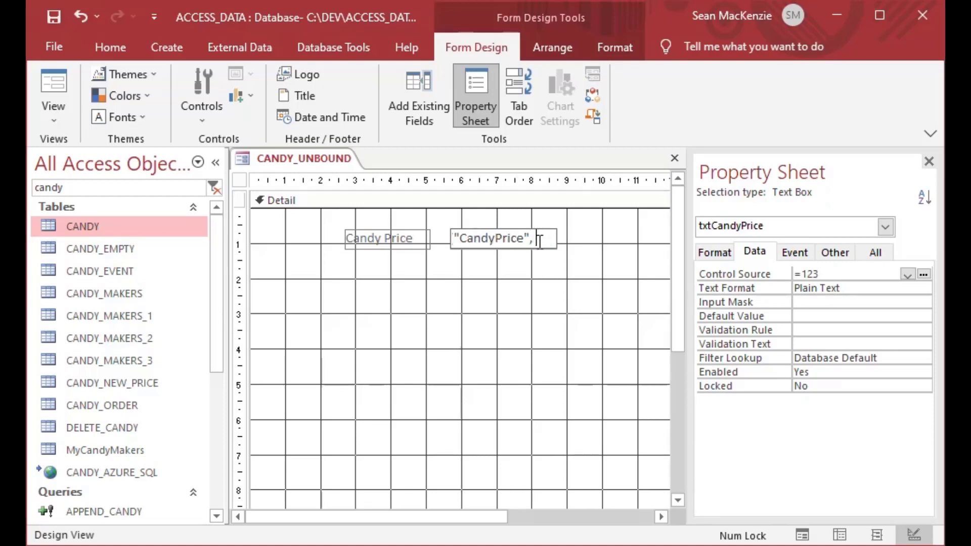
pyautogui.write('"')
pyautogui.press('capslock')
pyautogui.write('CANDY')
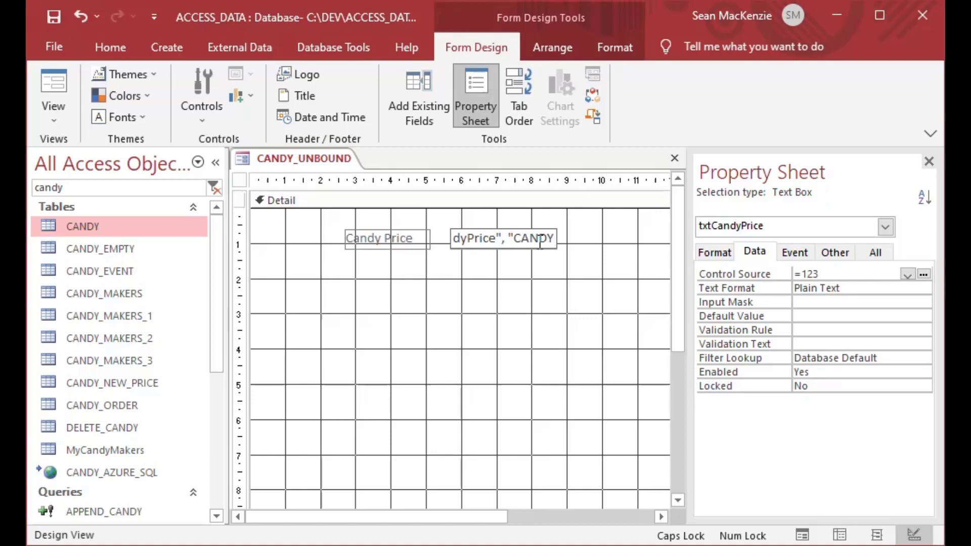
pyautogui.write('"')
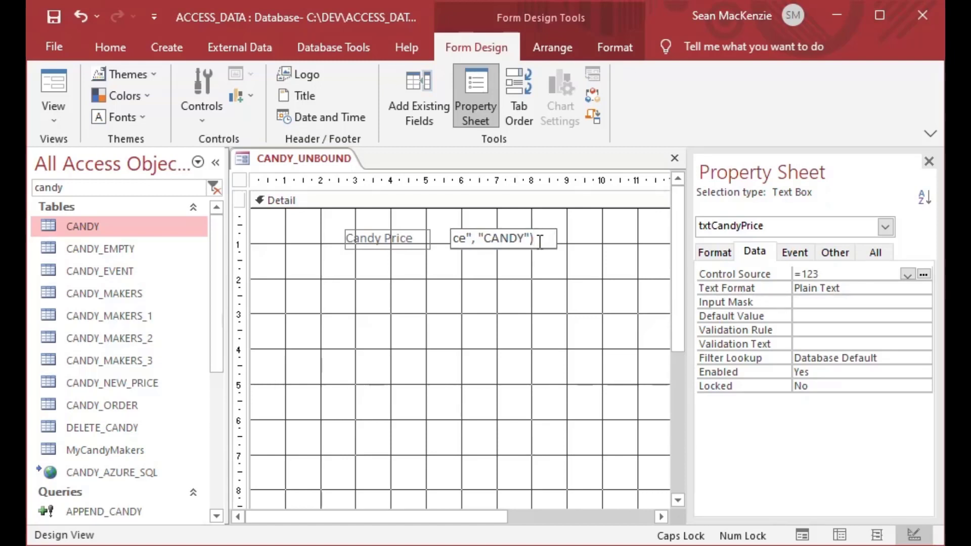
pyautogui.press('Tab')
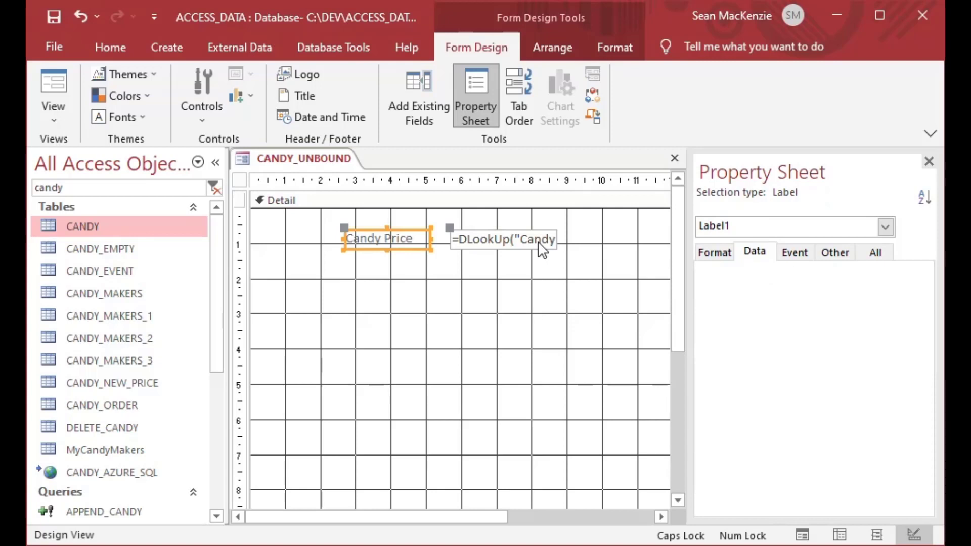
# - Show CANDY_UNBOUND in Form View and check the looked-up value in the Candy Price text box
pyautogui.click(540, 276)
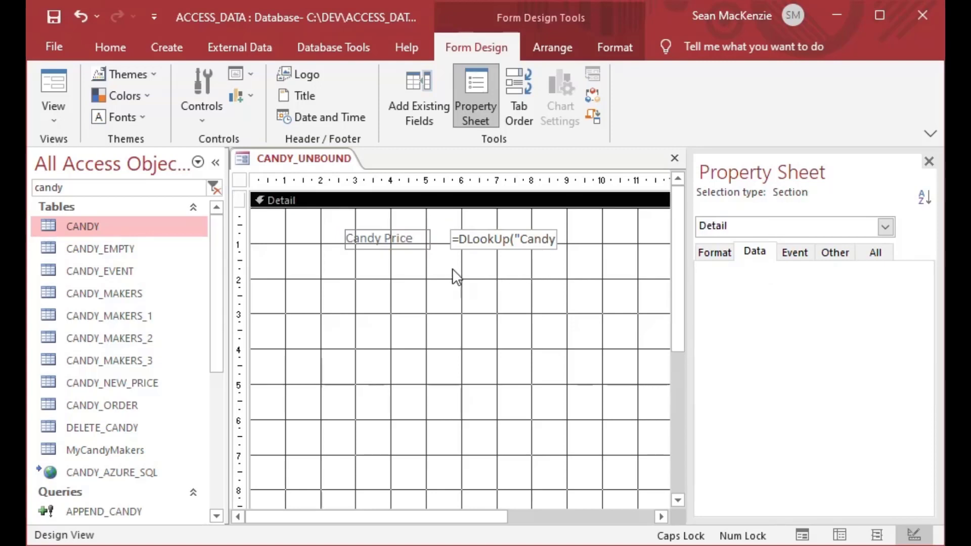
pyautogui.click(56, 84)
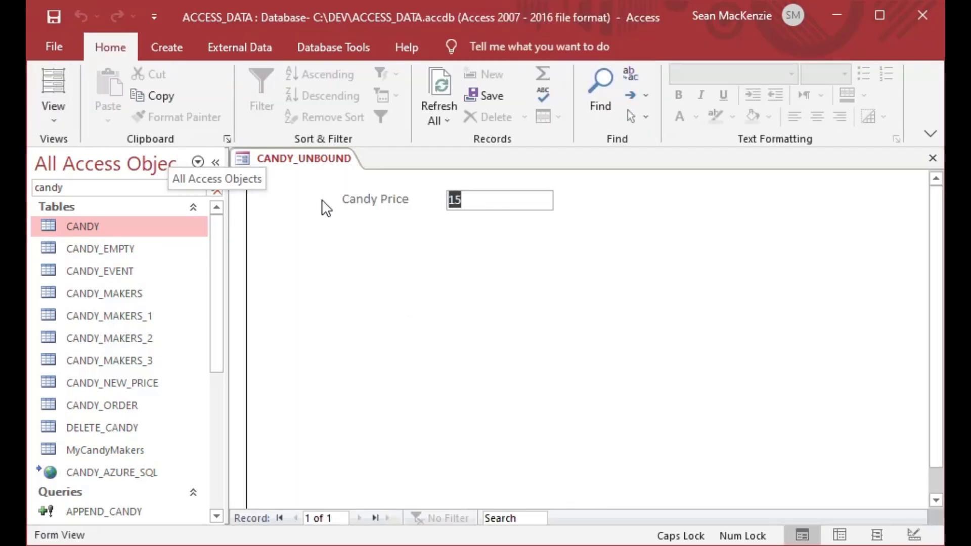
pyautogui.click(471, 199)
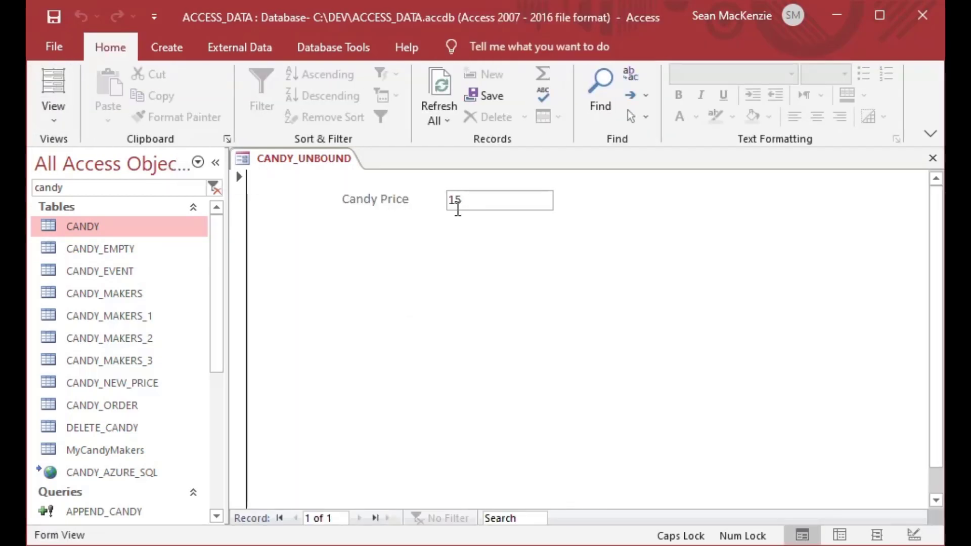
# - Return CANDY_UNBOUND to Design View and clear the DLookup expression from txtCandyPrice so the text box is unbound
pyautogui.click(52, 119)
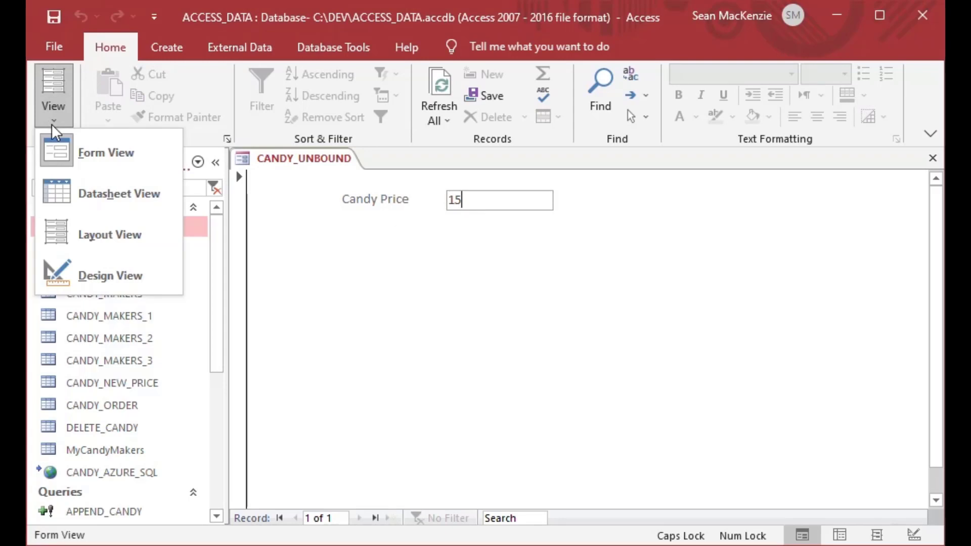
pyautogui.click(111, 273)
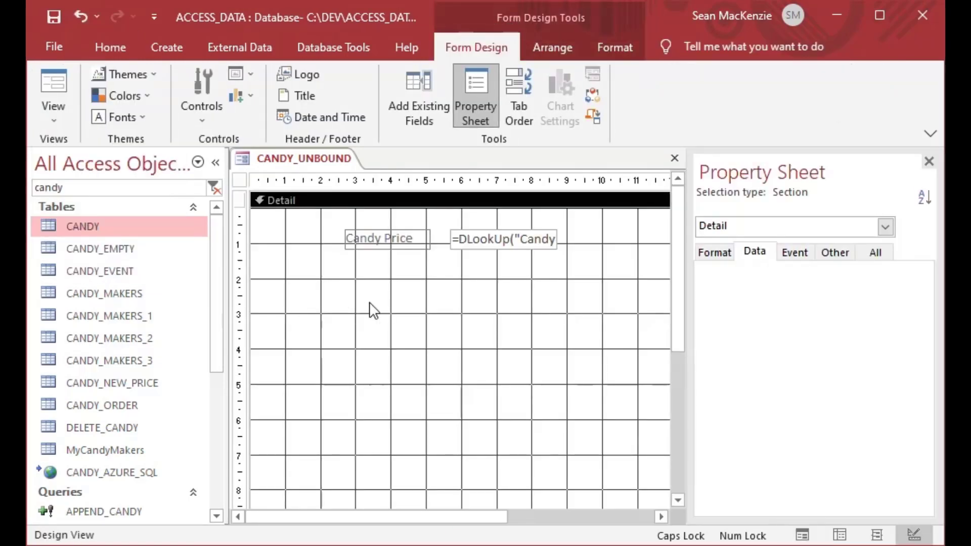
pyautogui.click(456, 238)
pyautogui.moveTo(453, 238); pyautogui.dragTo(596, 248)
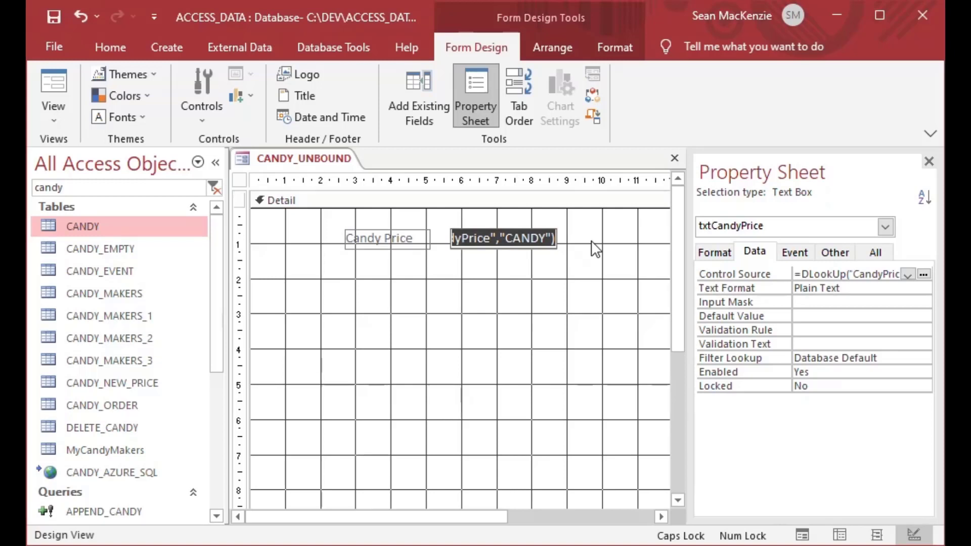
pyautogui.press('Delete')
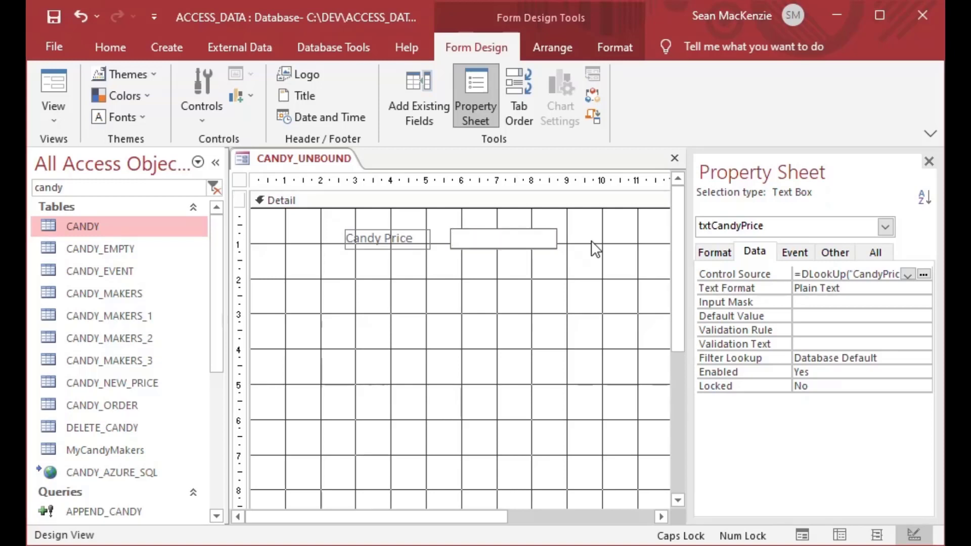
pyautogui.press('Tab')
pyautogui.click(614, 273)
# - Select the whole form instead of its Detail section and show the form's event properties
pyautogui.click(803, 253)
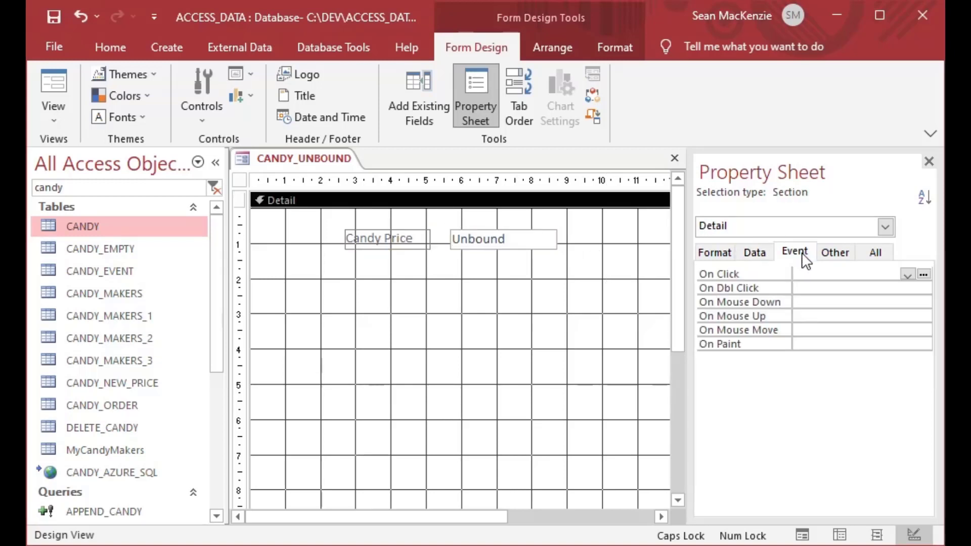
pyautogui.click(803, 273)
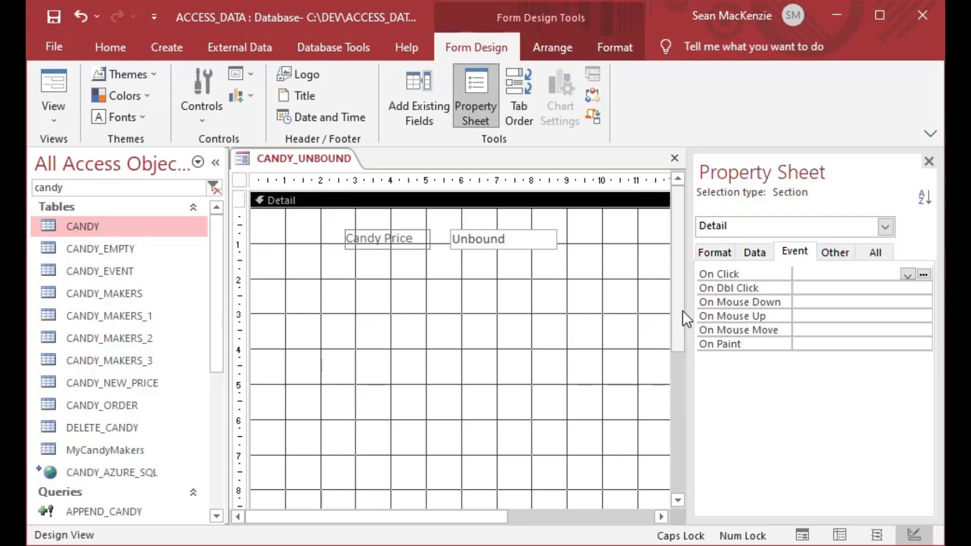
pyautogui.moveTo(680, 312); pyautogui.dragTo(672, 409)
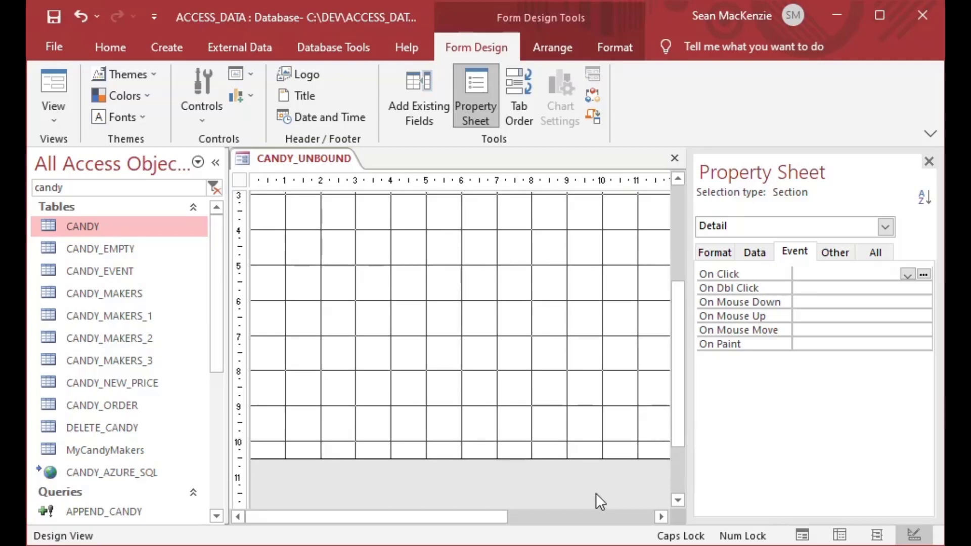
pyautogui.click(566, 478)
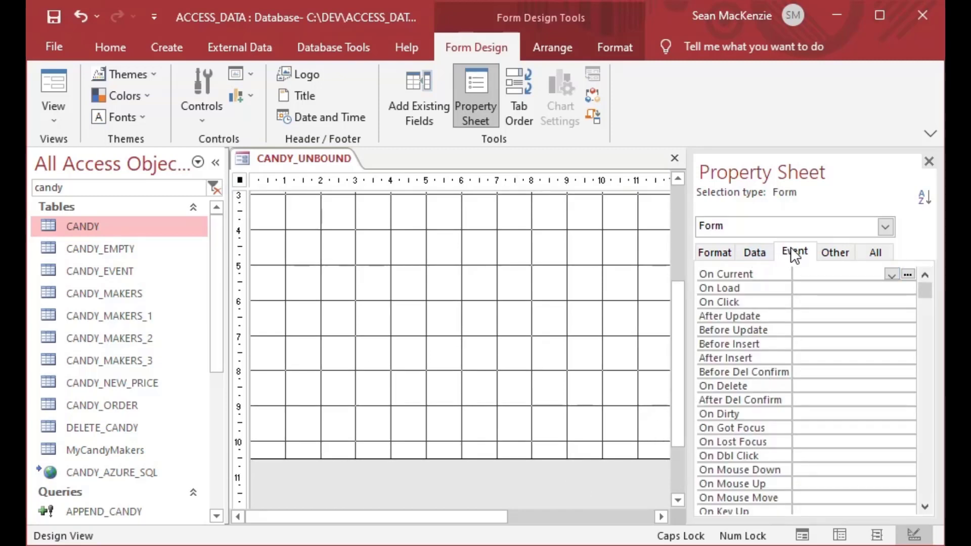
pyautogui.click(809, 273)
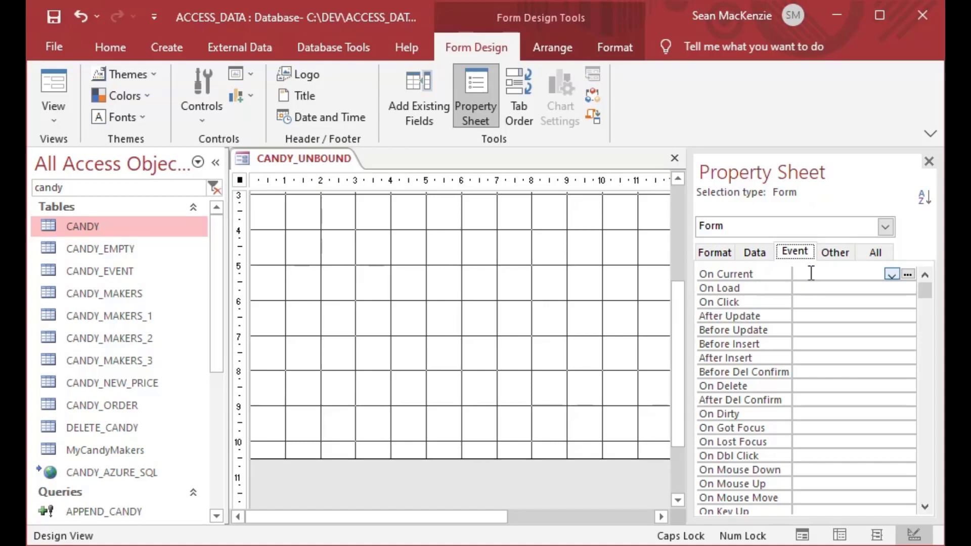
pyautogui.click(909, 274)
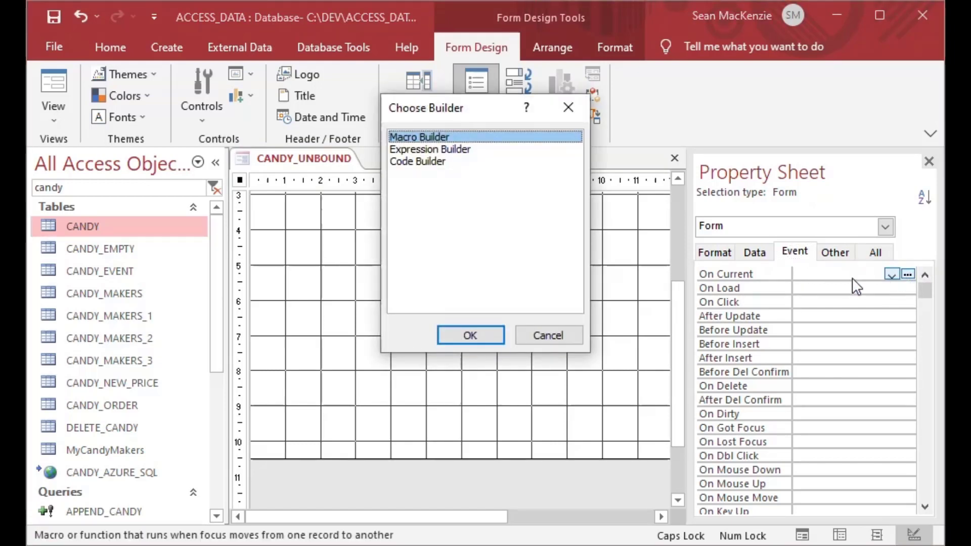
pyautogui.click(569, 332)
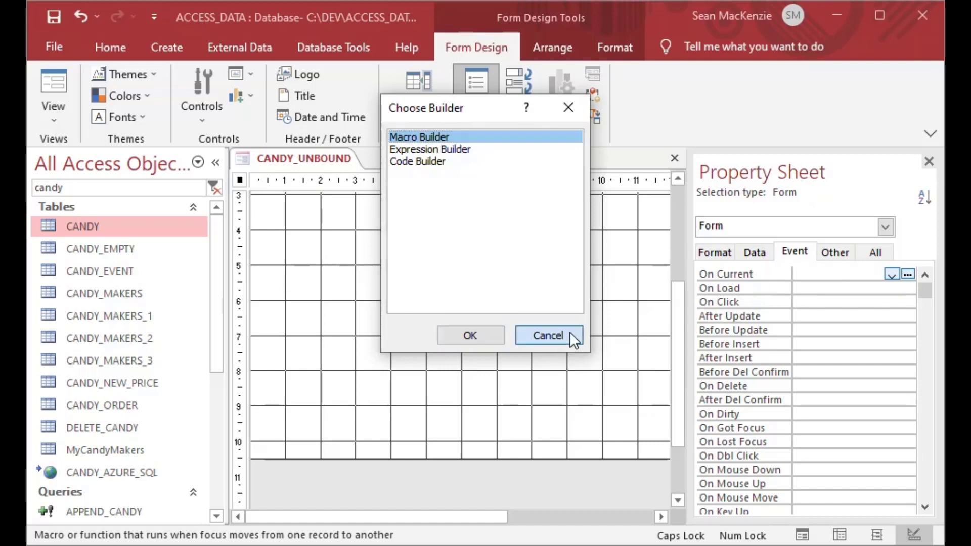
# - Create an event procedure for the form's On Load event with the Code Builder
pyautogui.click(848, 289)
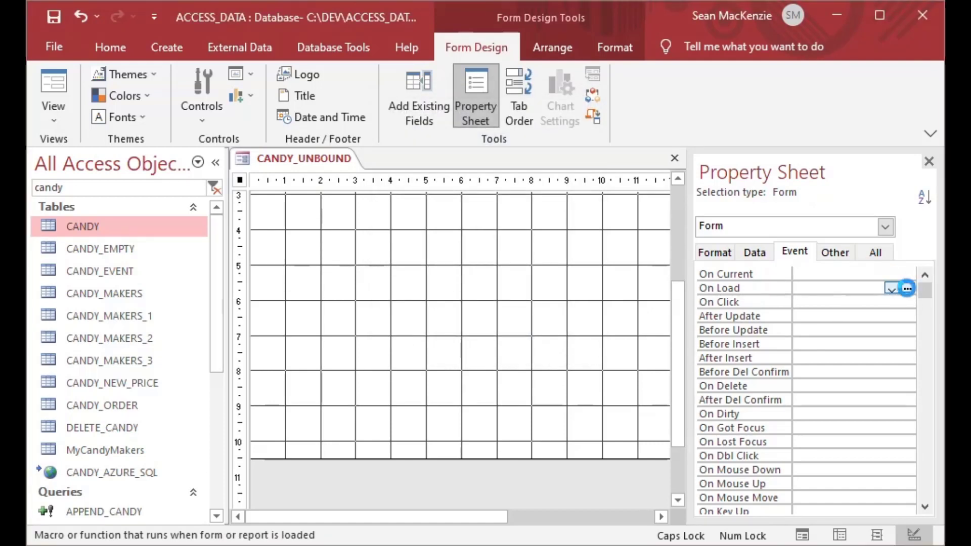
pyautogui.click(909, 288)
pyautogui.doubleClick(416, 162)
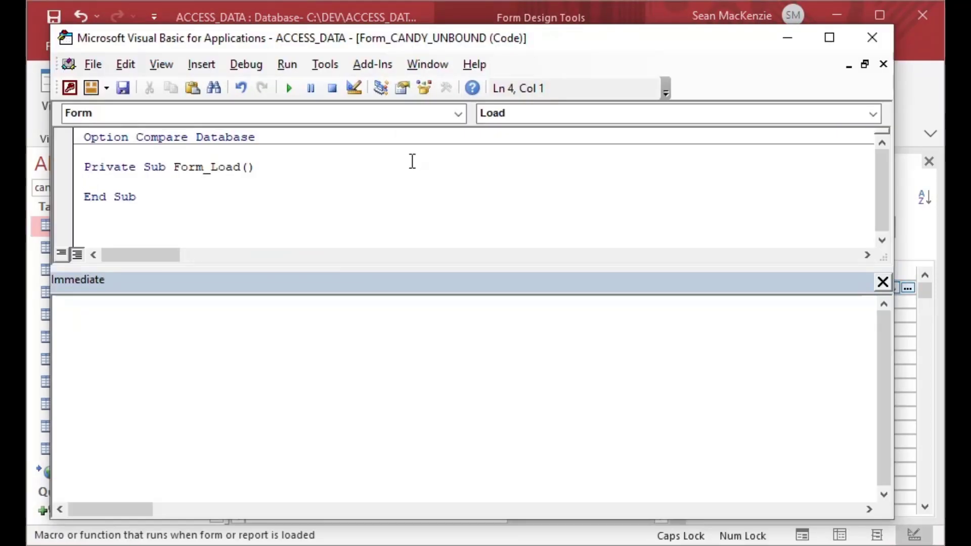
# - Enter Me!txtCandyPrice = DLookup("CandyPrice", "CANDY") as the body of the Form_Load procedure
pyautogui.write('mE!')
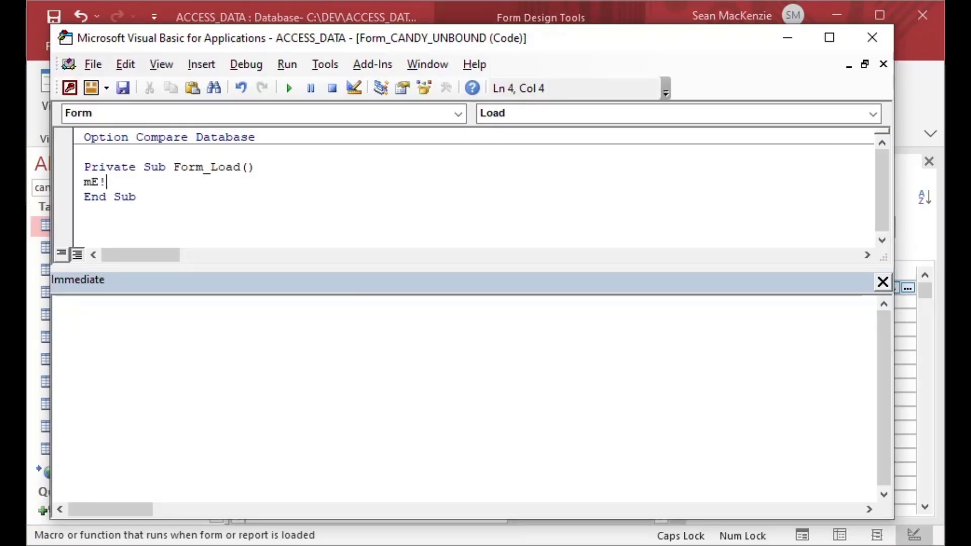
pyautogui.press('BackSpace')
pyautogui.press('BackSpace')
pyautogui.press('BackSpace')
pyautogui.press('capslock')
pyautogui.write('m')
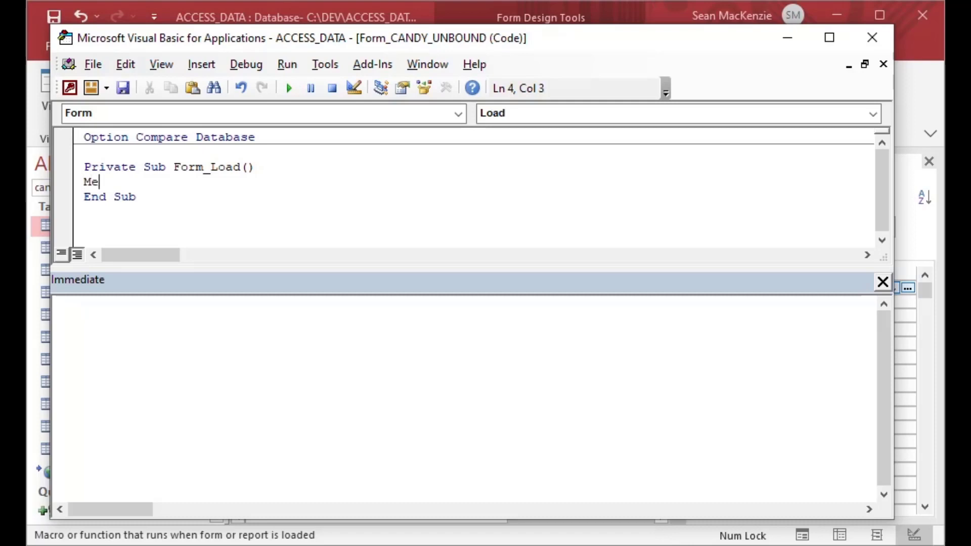
pyautogui.write('e!txtCandy')
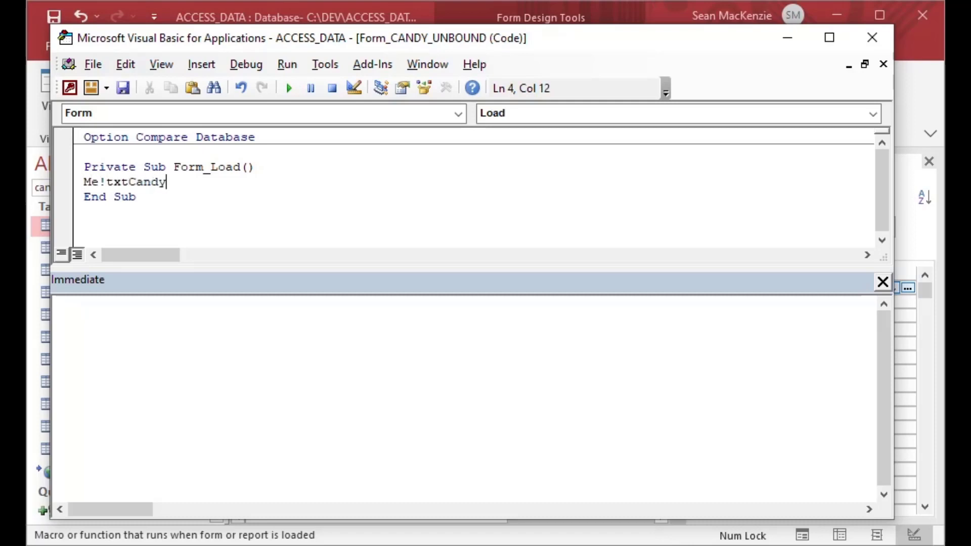
pyautogui.write('Price.')
pyautogui.press('BackSpace')
pyautogui.write('= DLoo')
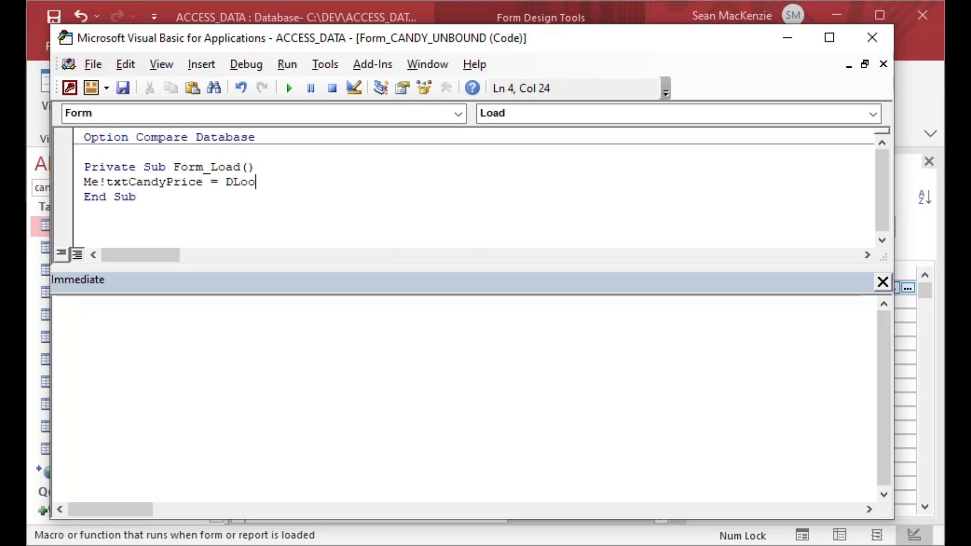
pyautogui.write('kup(')
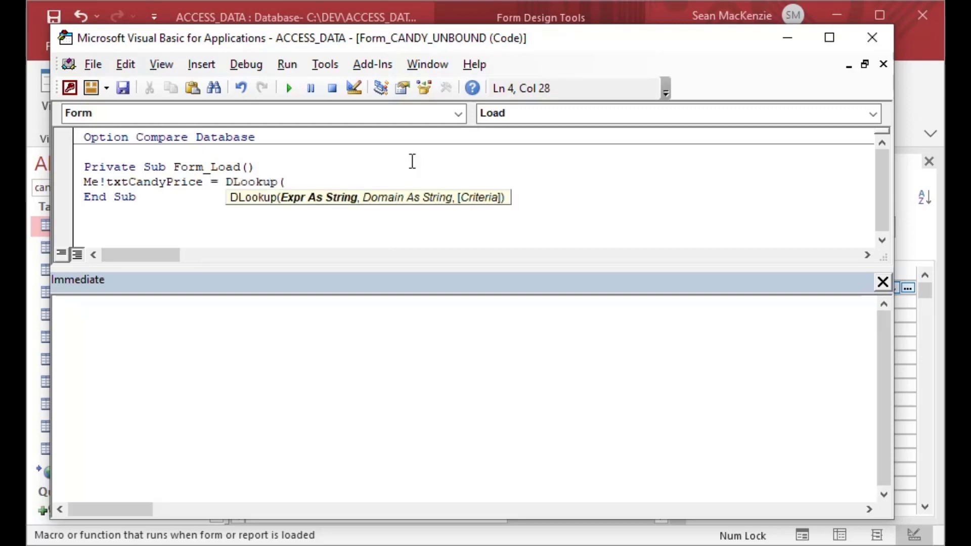
pyautogui.write('"CandyPrice", ')
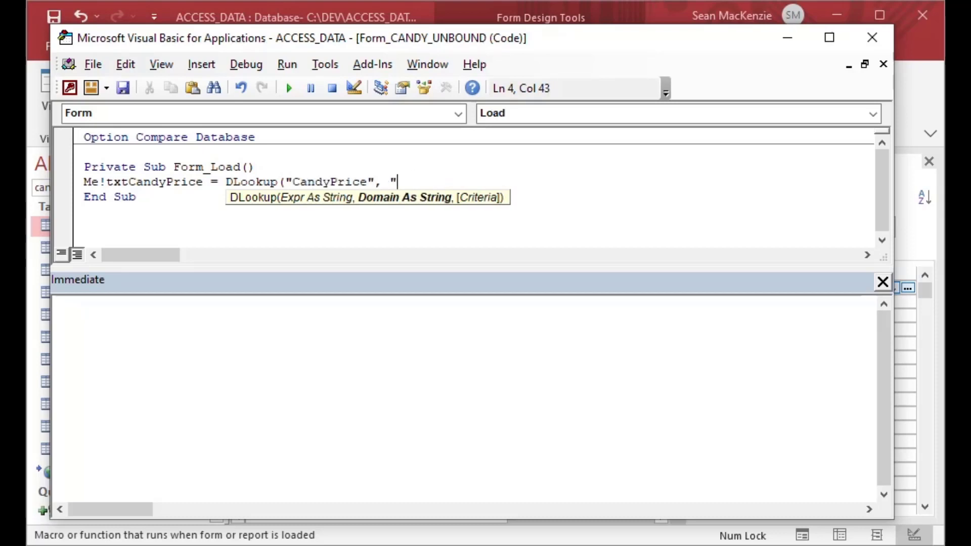
pyautogui.write('"C')
pyautogui.press('capslock')
pyautogui.write('ANDY')
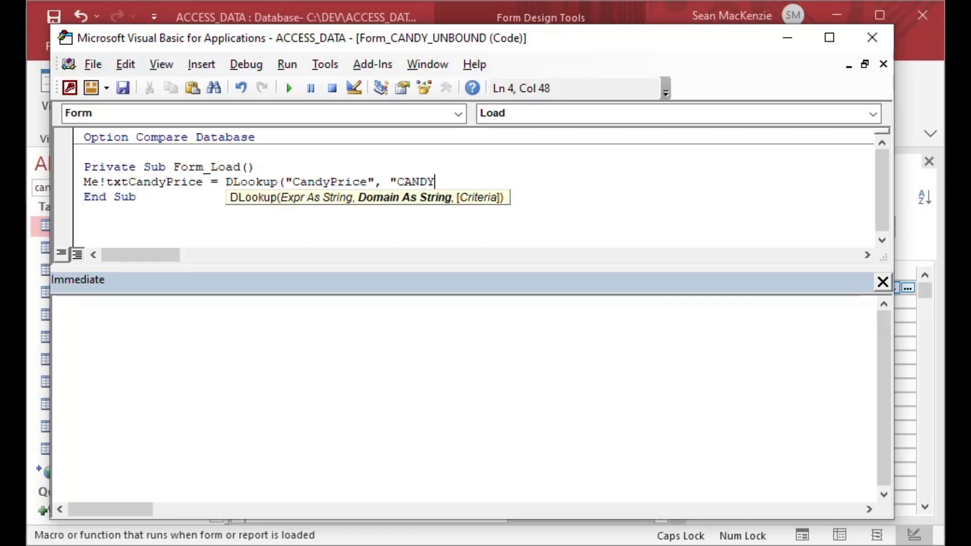
pyautogui.write('")')
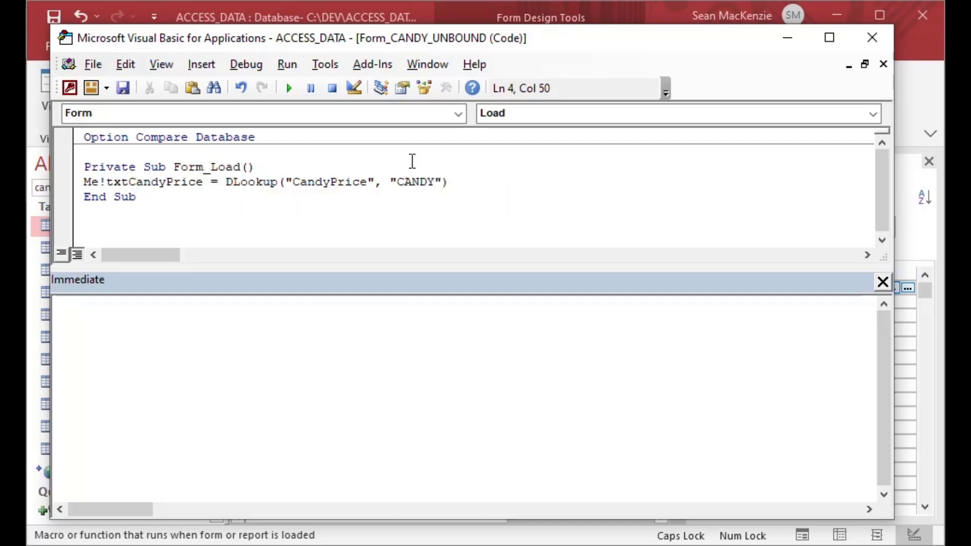
pyautogui.click(263, 197)
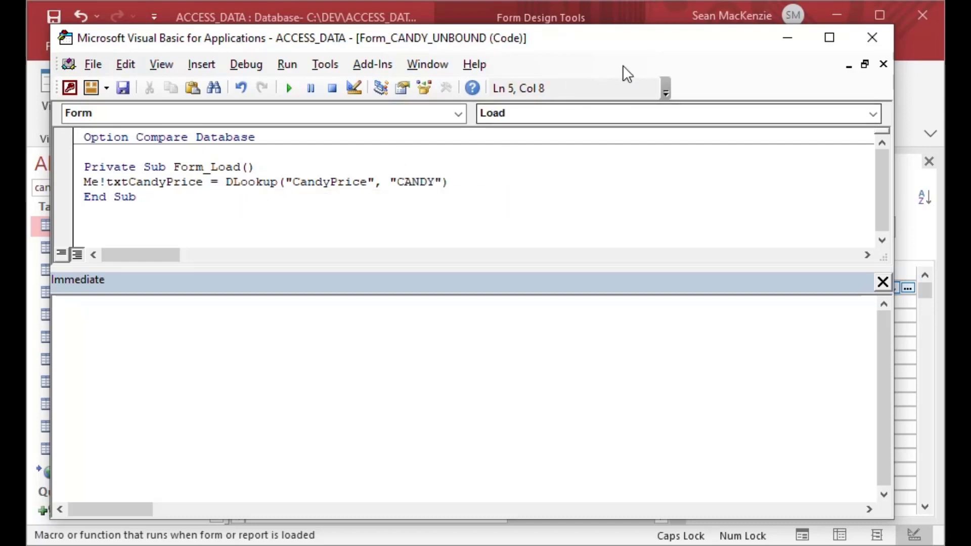
# - Go back to the form design and set the Format property of txtCandyPrice to Currency
pyautogui.click(665, 15)
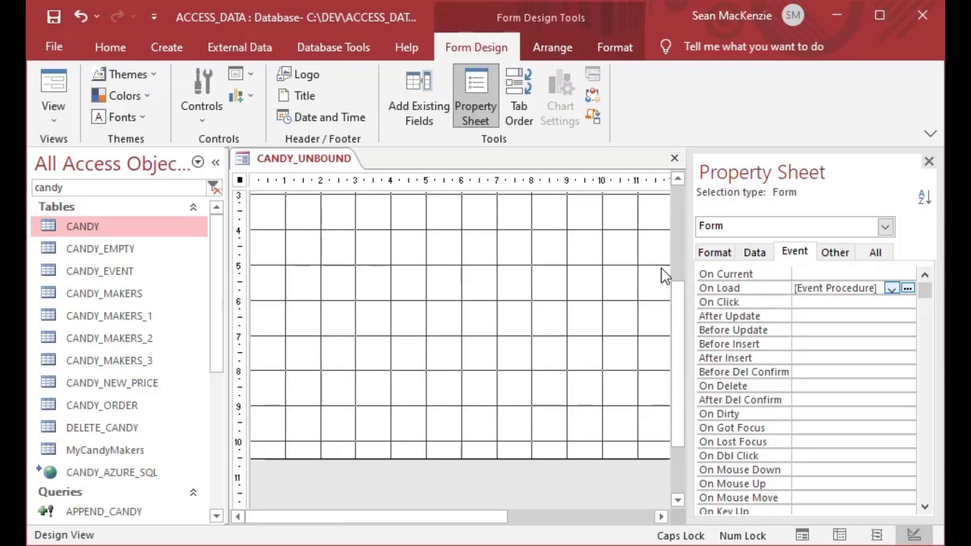
pyautogui.moveTo(677, 309); pyautogui.dragTo(668, 186)
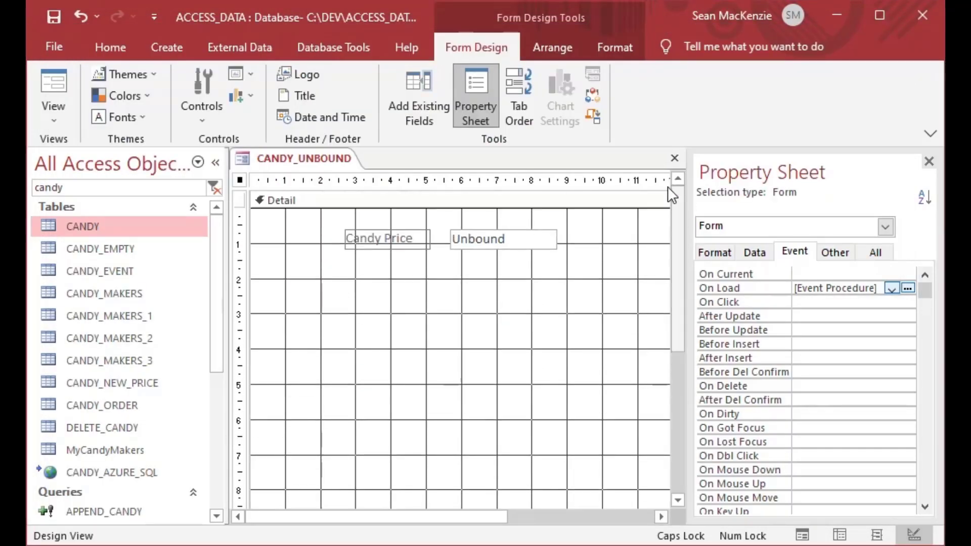
pyautogui.click(526, 240)
pyautogui.click(715, 251)
pyautogui.click(812, 273)
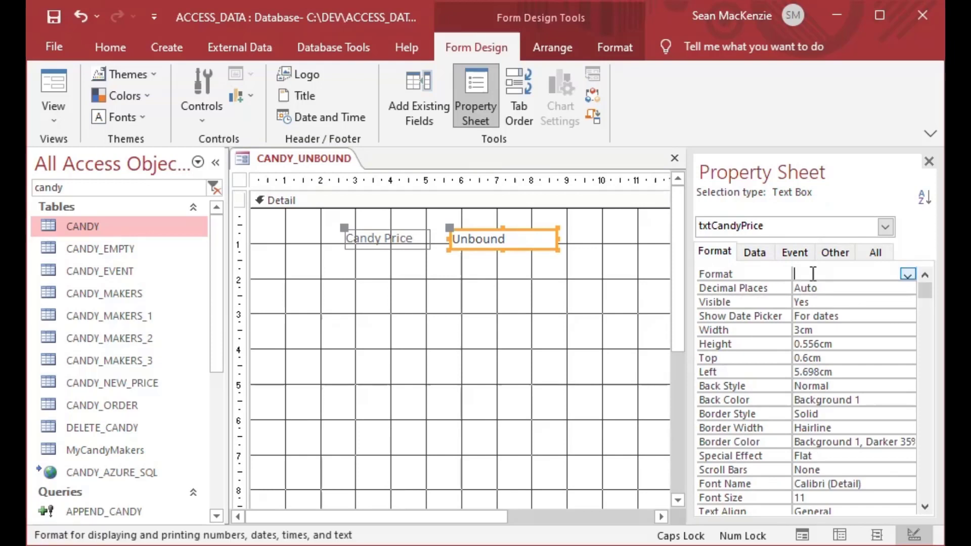
pyautogui.write('cy')
pyautogui.press('Return')
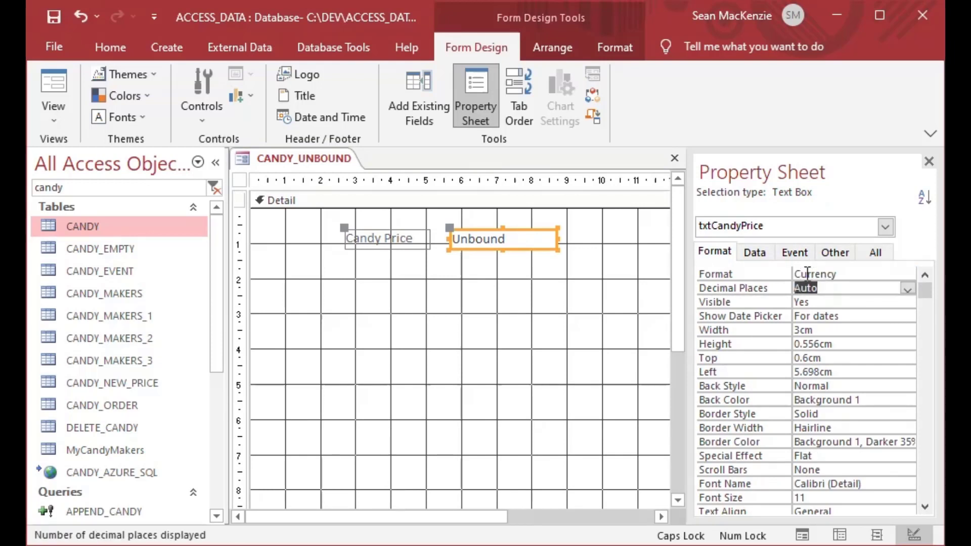
pyautogui.click(335, 270)
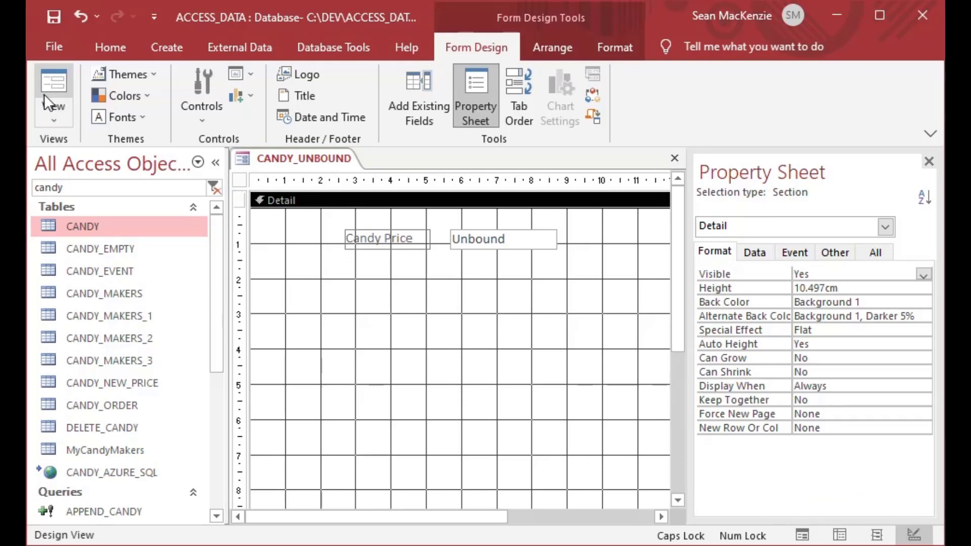
# - Show CANDY_UNBOUND in Form View and check the price that loads in the Candy Price text box
pyautogui.click(53, 108)
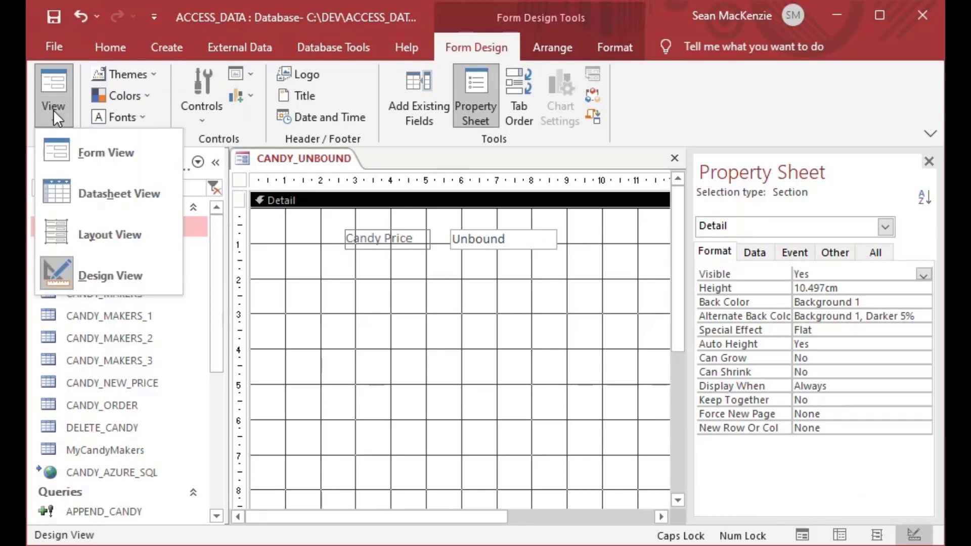
pyautogui.click(76, 153)
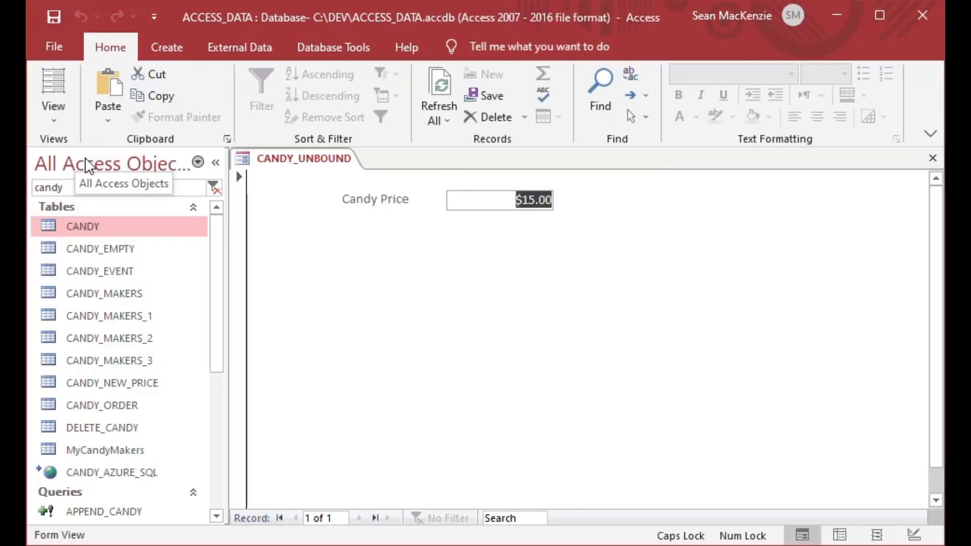
pyautogui.click(515, 201)
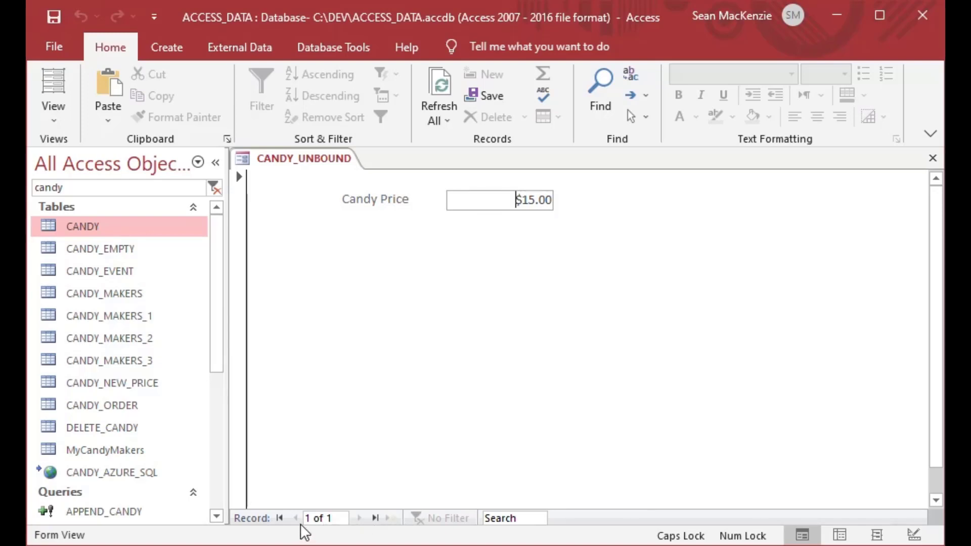
# - Open the code for the After Update event of txtCandyPrice from the form design and look through the events available for the Form object
pyautogui.click(56, 116)
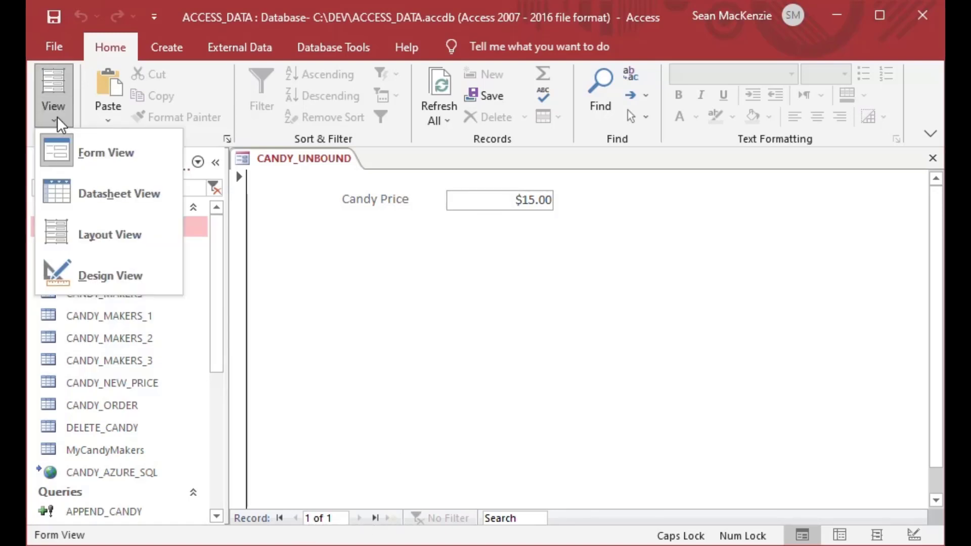
pyautogui.click(77, 276)
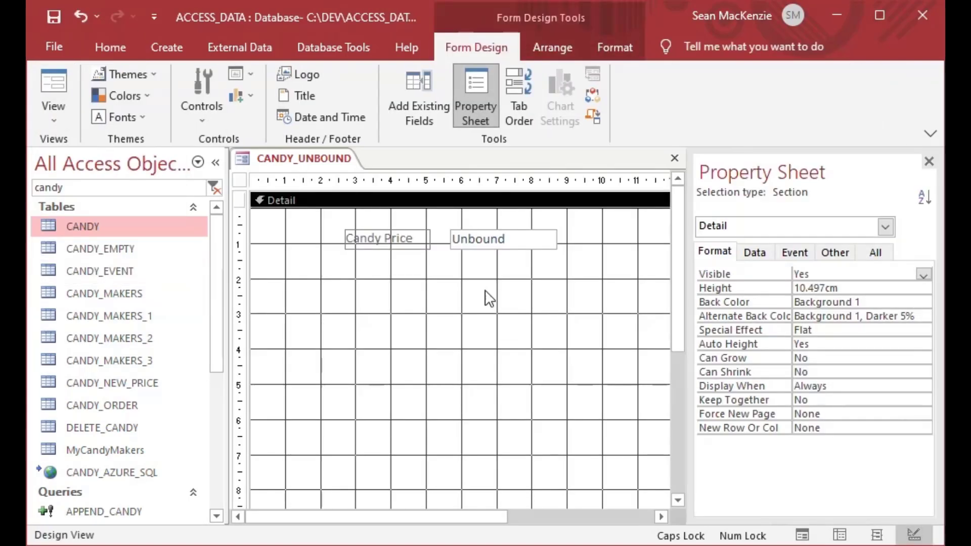
pyautogui.click(484, 247)
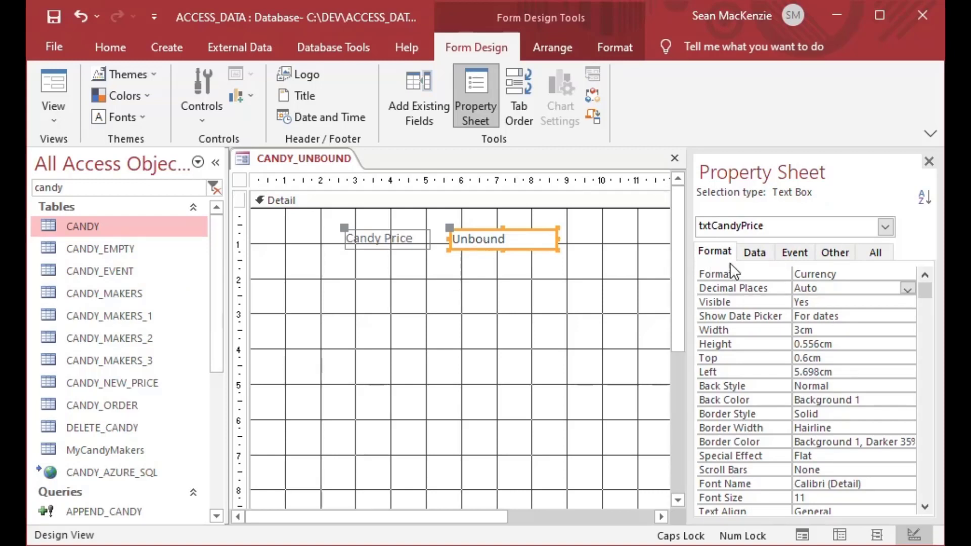
pyautogui.click(795, 254)
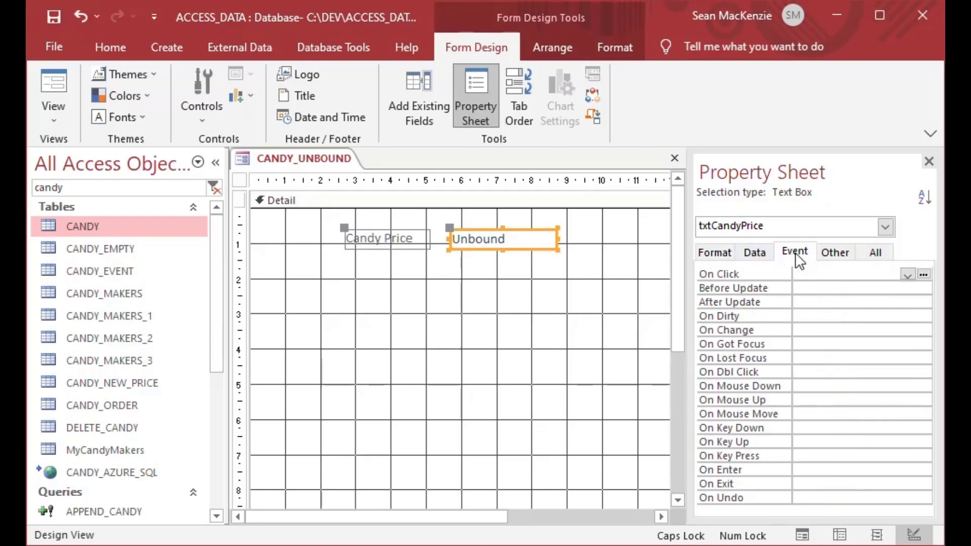
pyautogui.click(813, 303)
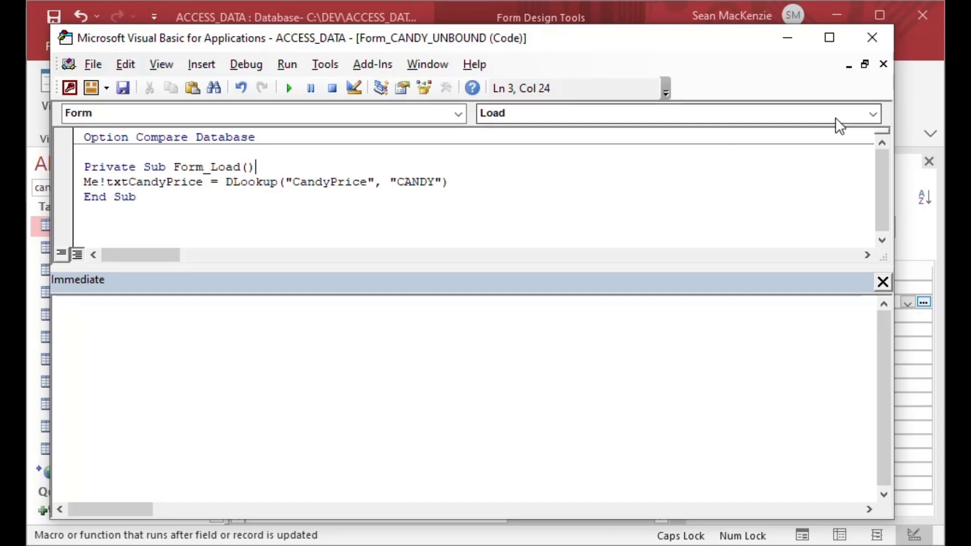
pyautogui.click(879, 114)
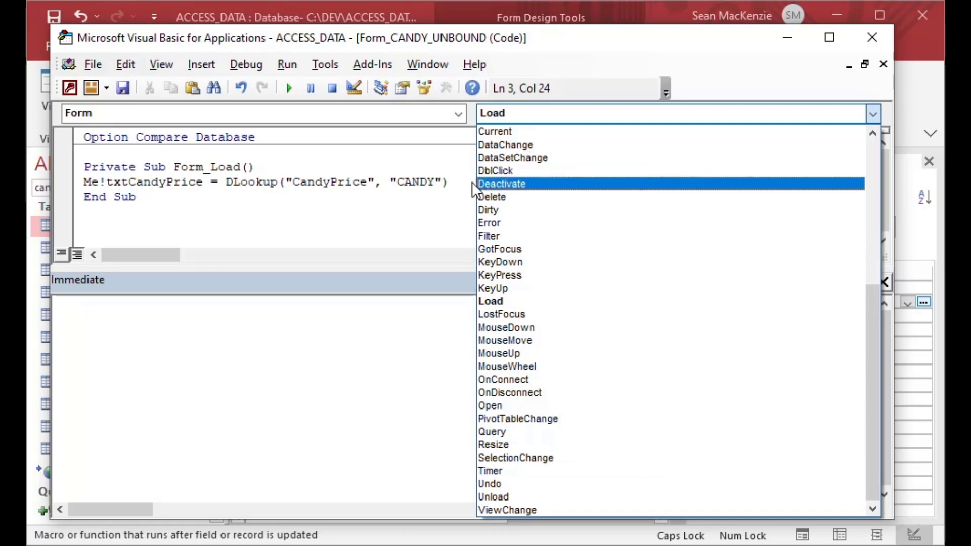
pyautogui.click(355, 174)
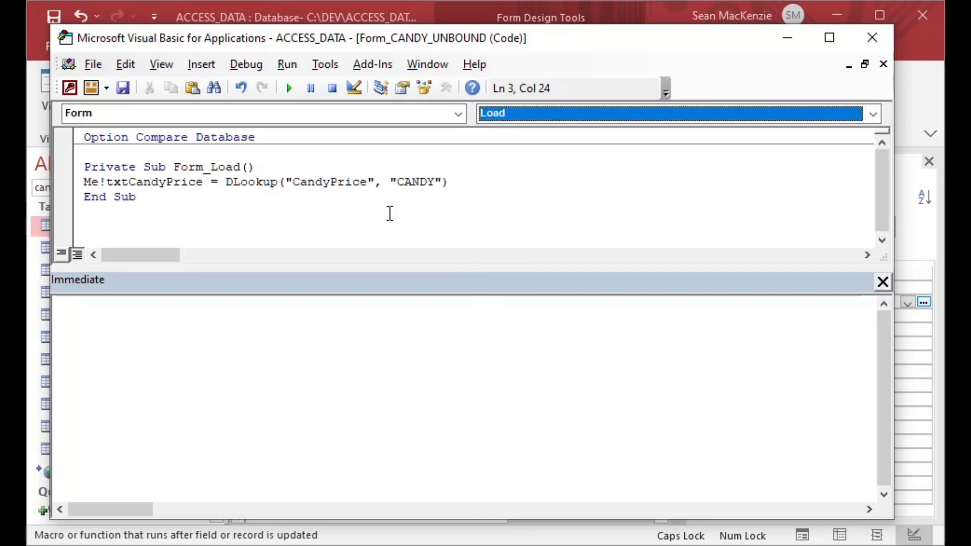
# - Leave the code editor, return CANDY_UNBOUND to Form View and close the form
pyautogui.click(787, 38)
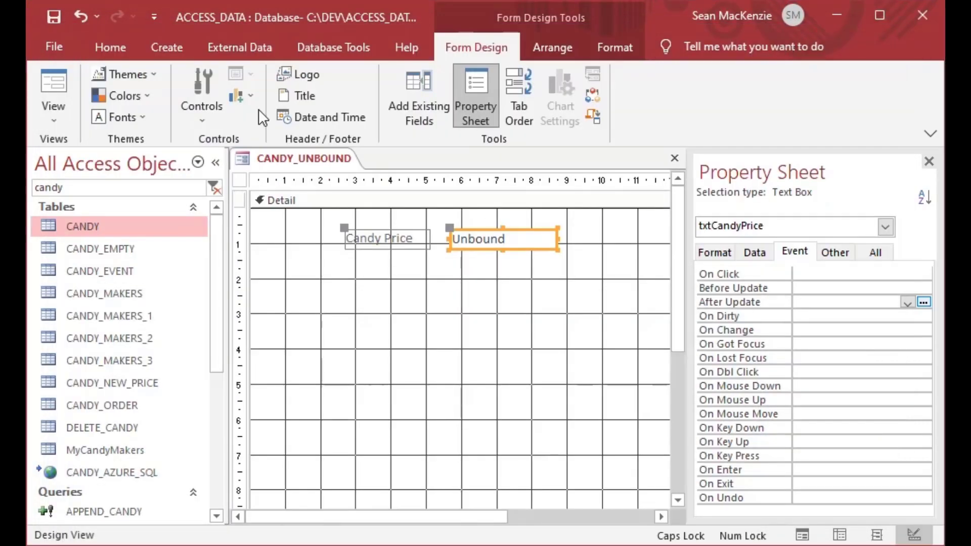
pyautogui.click(53, 101)
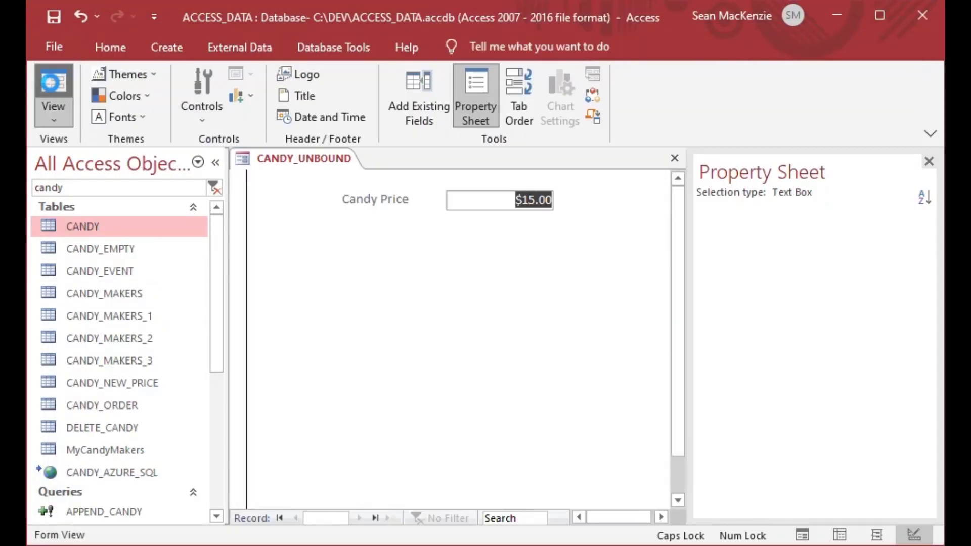
pyautogui.click(933, 158)
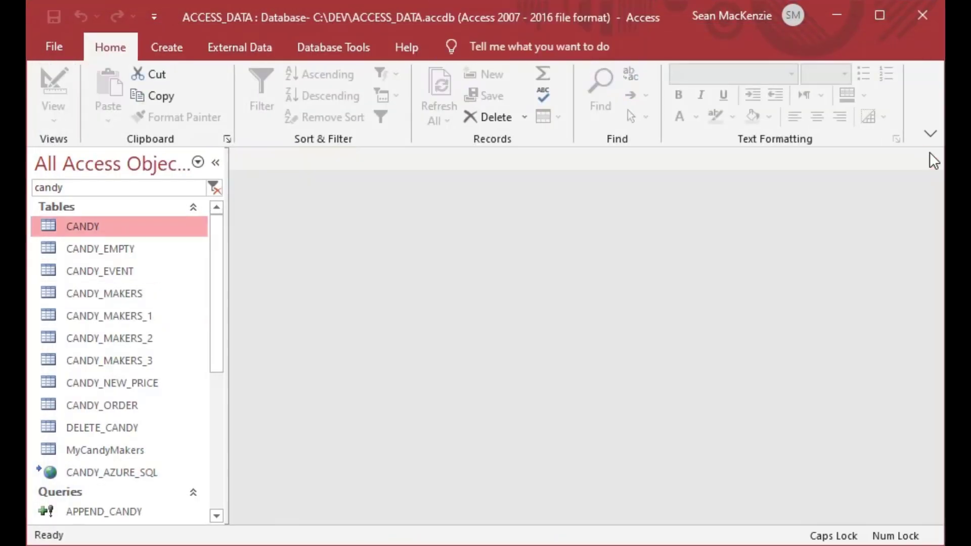
# - Open the linked table CANDY_AZURE_SQL to review its records, close it and check its ODBC connection details
pyautogui.click(59, 474)
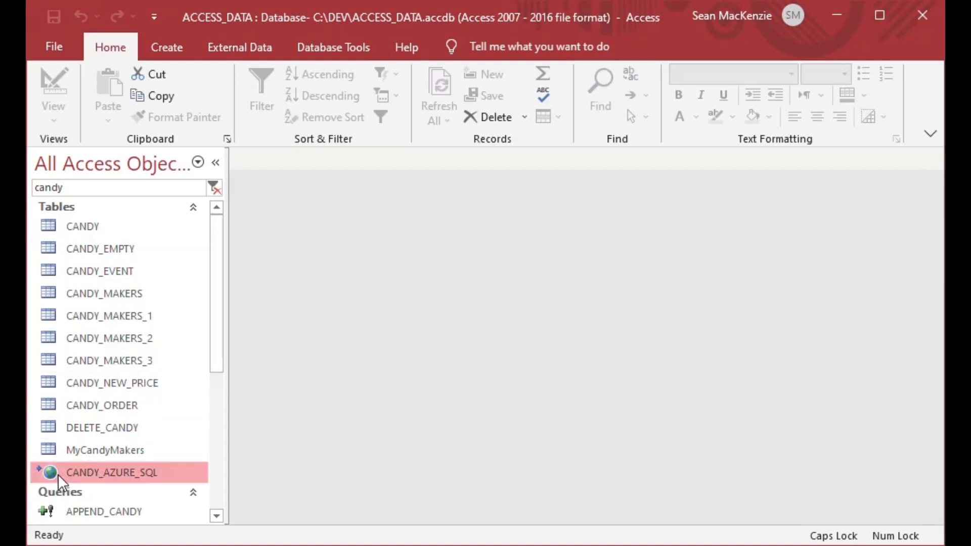
pyautogui.moveTo(214, 347); pyautogui.dragTo(168, 429)
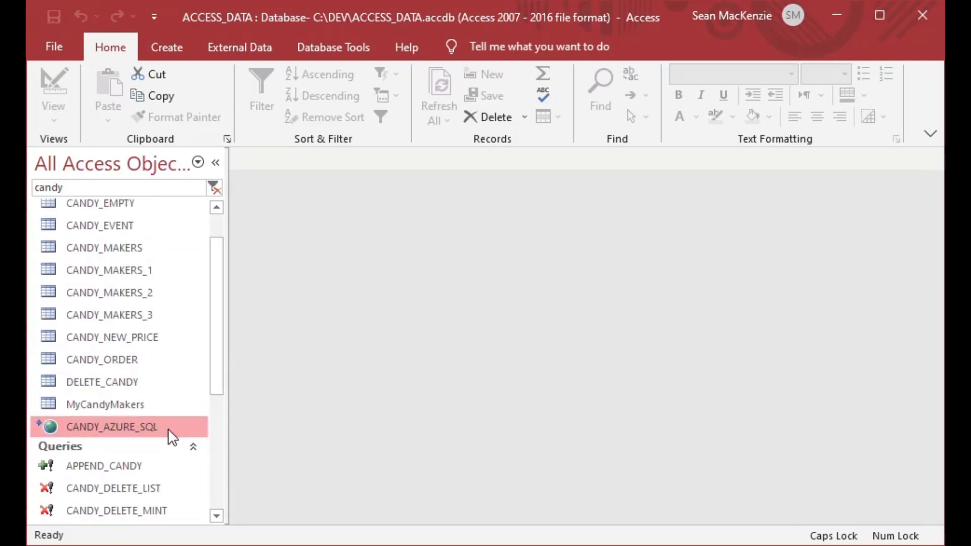
pyautogui.doubleClick(55, 428)
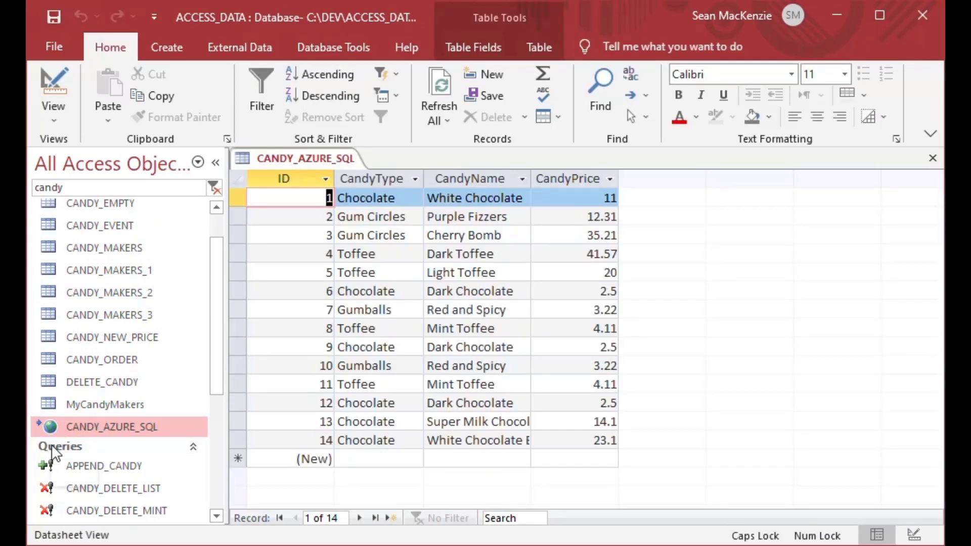
pyautogui.click(935, 159)
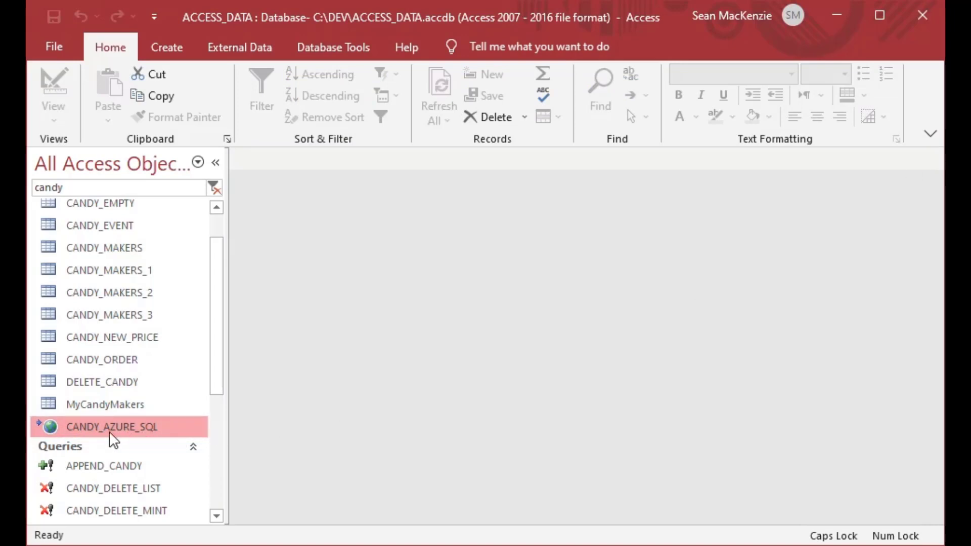
pyautogui.moveTo(110, 432)
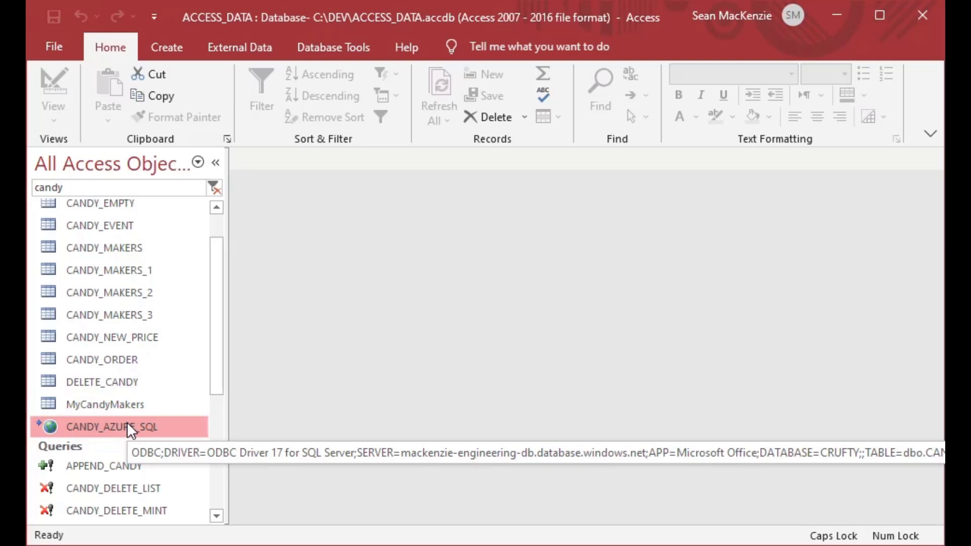
# - Start the Form Wizard on table CANDY_AZURE_SQL, include all of its fields and choose the Columnar layout
pyautogui.click(163, 46)
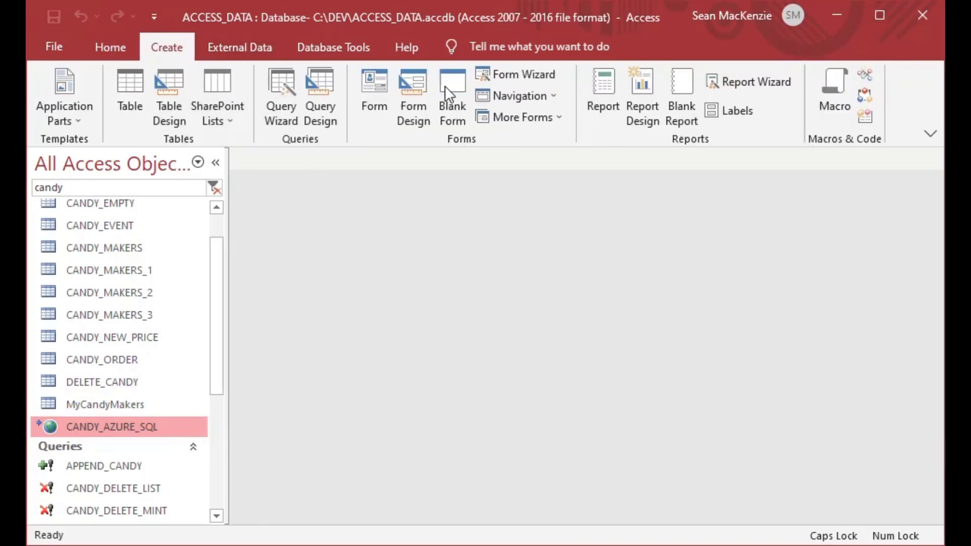
pyautogui.click(507, 77)
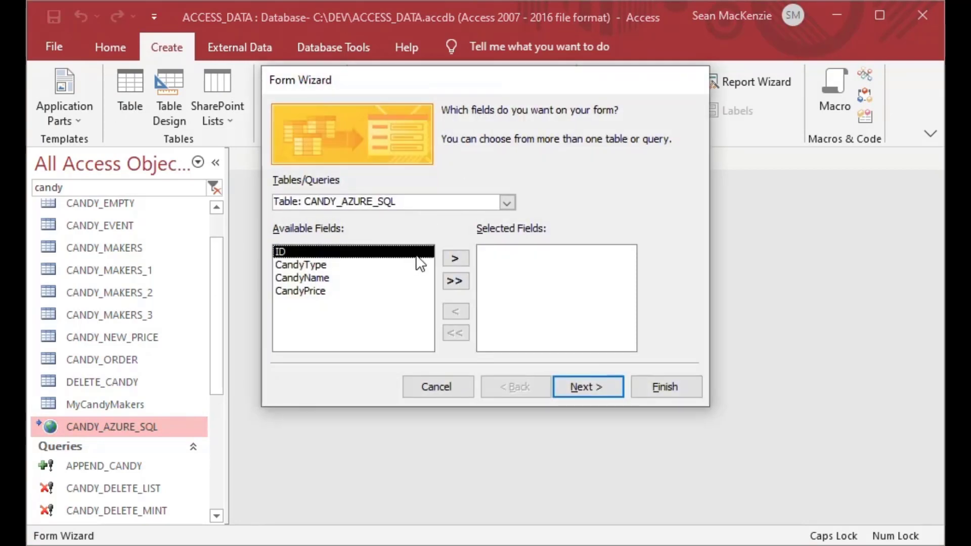
pyautogui.click(455, 281)
pyautogui.click(583, 390)
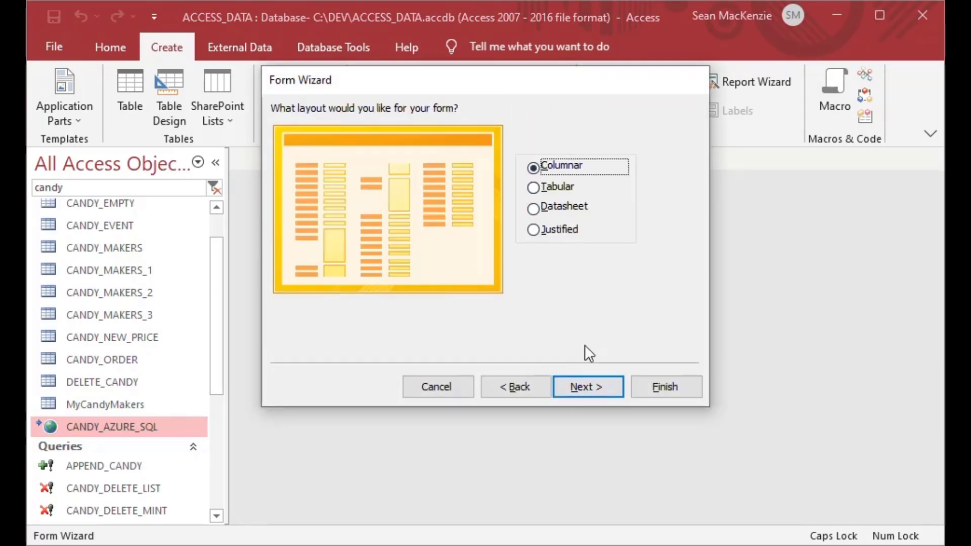
pyautogui.click(588, 387)
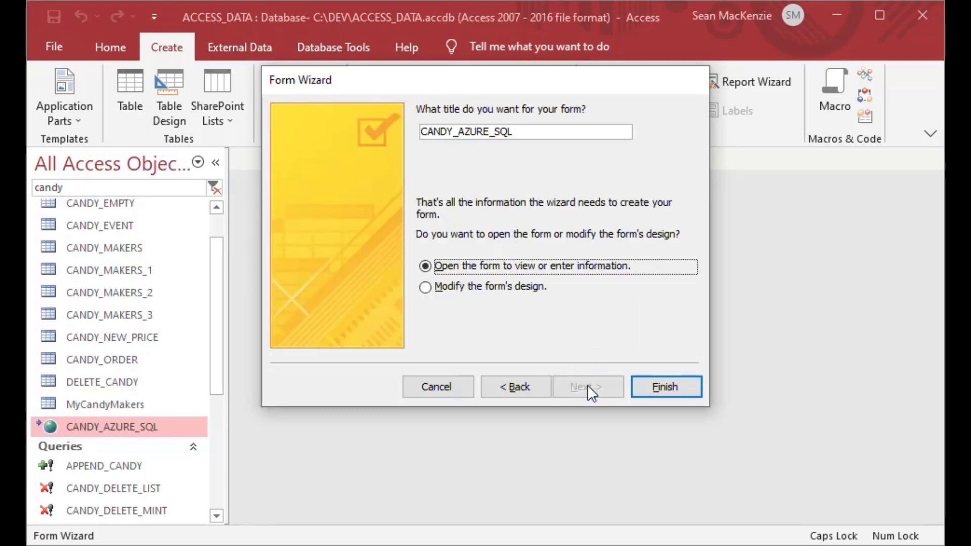
# - Title the new form CANDY_AZURE_SQL_BOUND and finish the wizard, opening the form to view information
pyautogui.click(577, 133)
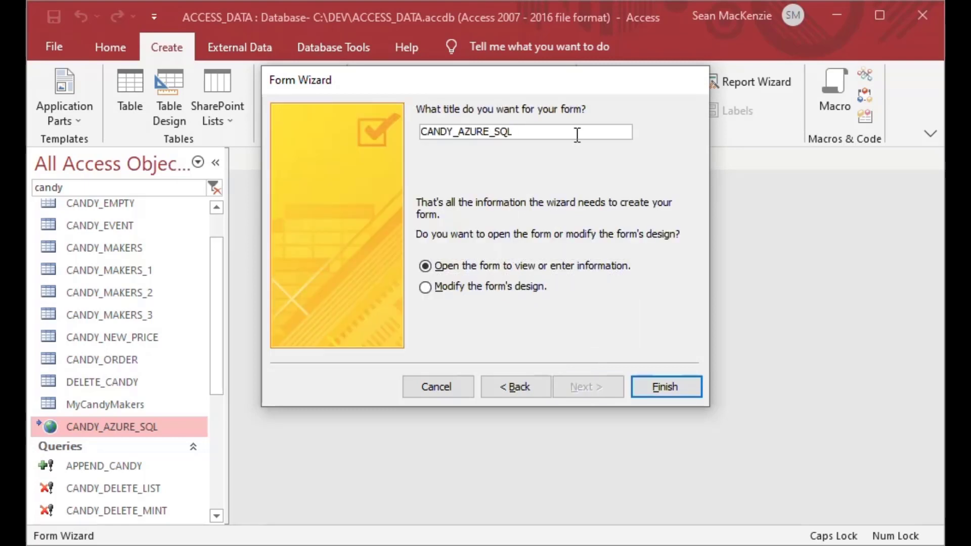
pyautogui.press('capslock')
pyautogui.press('BackSpace')
pyautogui.press('BackSpace')
pyautogui.press('BackSpace')
pyautogui.press('BackSpace')
pyautogui.press('BackSpace')
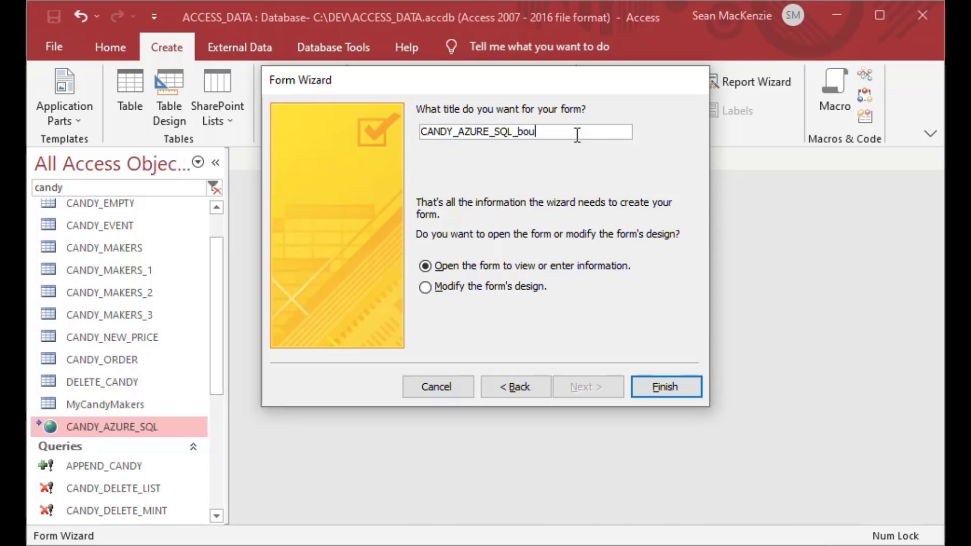
pyautogui.press('capslock')
pyautogui.write('BOUND')
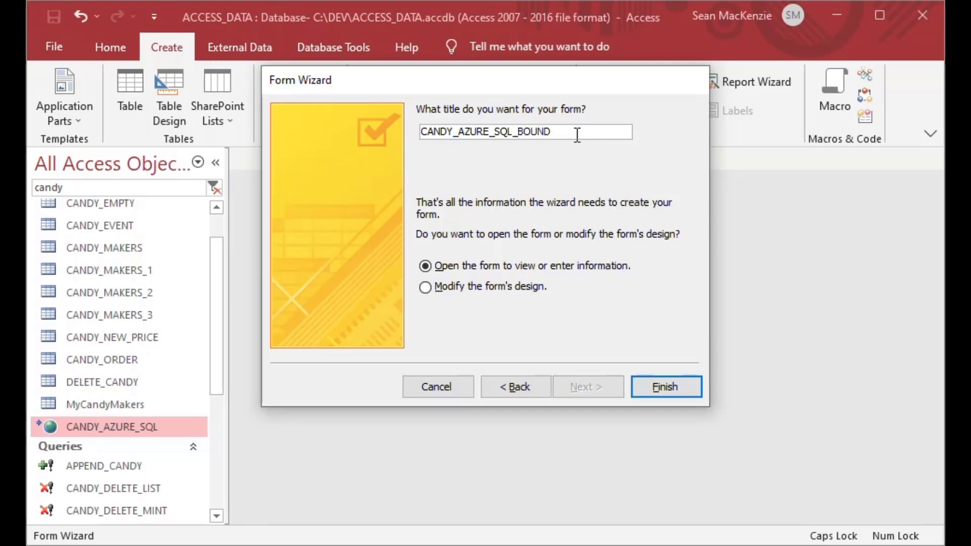
pyautogui.press('Return')
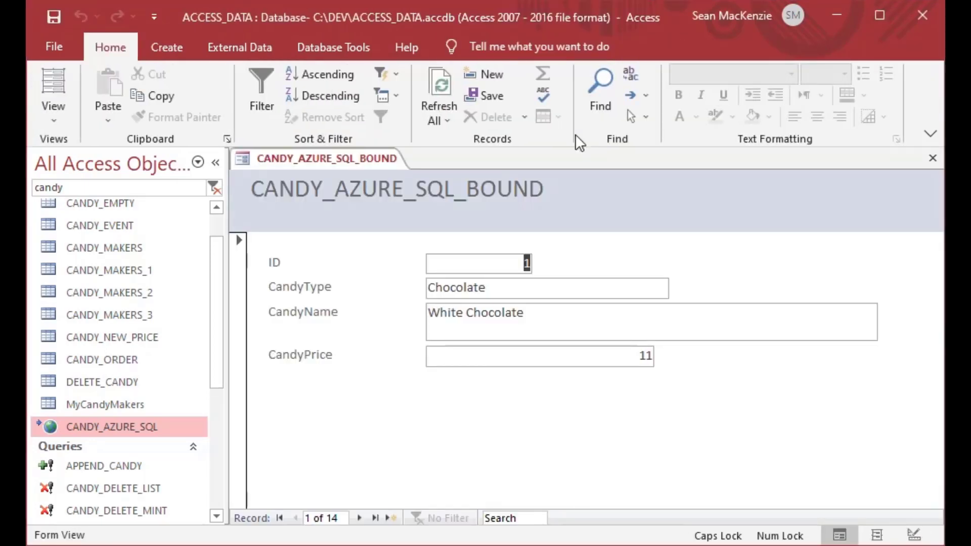
# - Examine the CandyPrice and CandyName fields of the first record and go forward through the records to record 7
pyautogui.click(571, 354)
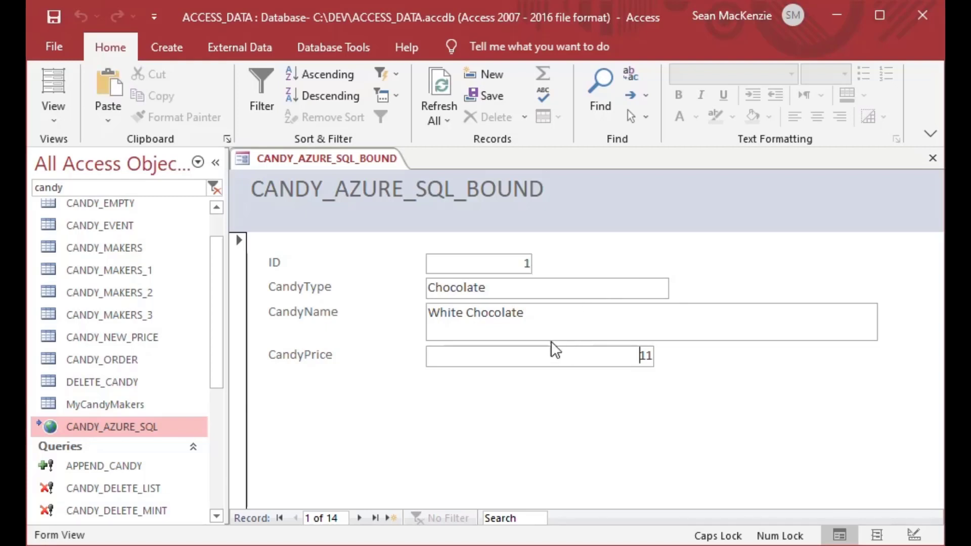
pyautogui.click(527, 324)
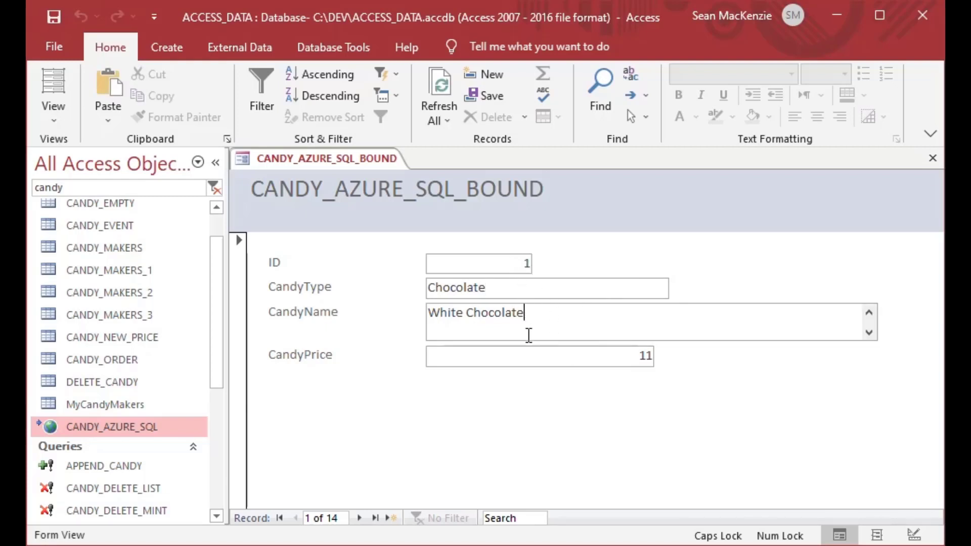
pyautogui.click(360, 518)
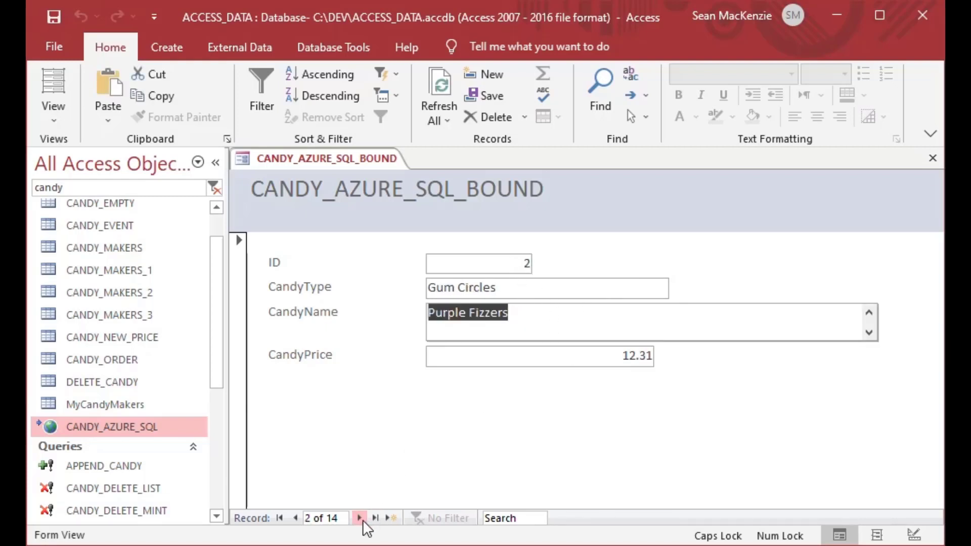
pyautogui.click(360, 519)
pyautogui.click(363, 520)
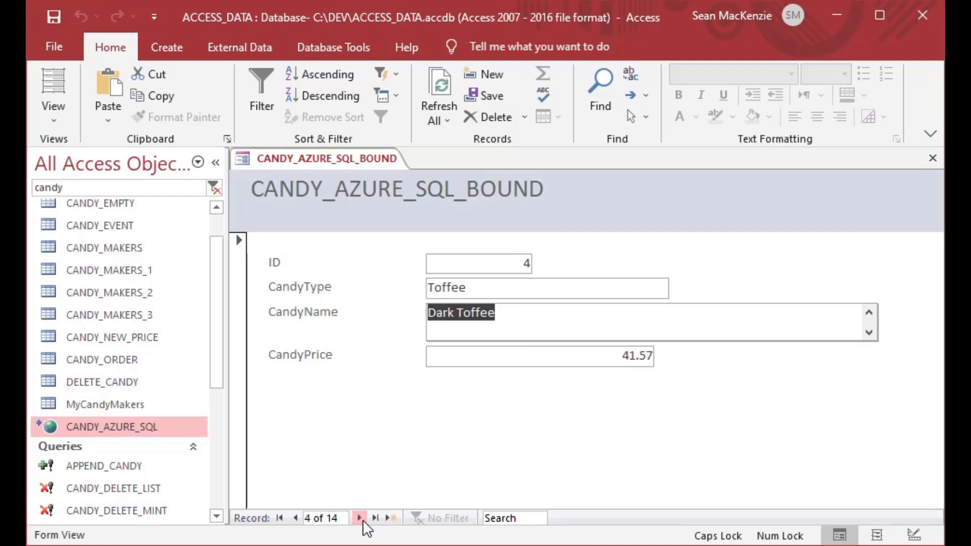
pyautogui.click(363, 520)
pyautogui.click(363, 520)
pyautogui.click(360, 519)
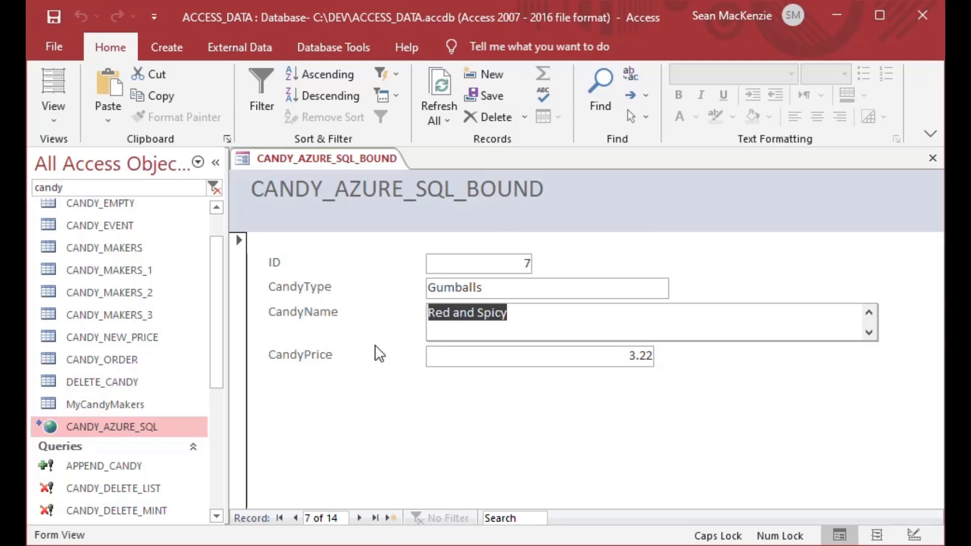
# - Set the CandyPrice of the Red and Spicy gumballs in record 7 to 5.23
pyautogui.click(558, 317)
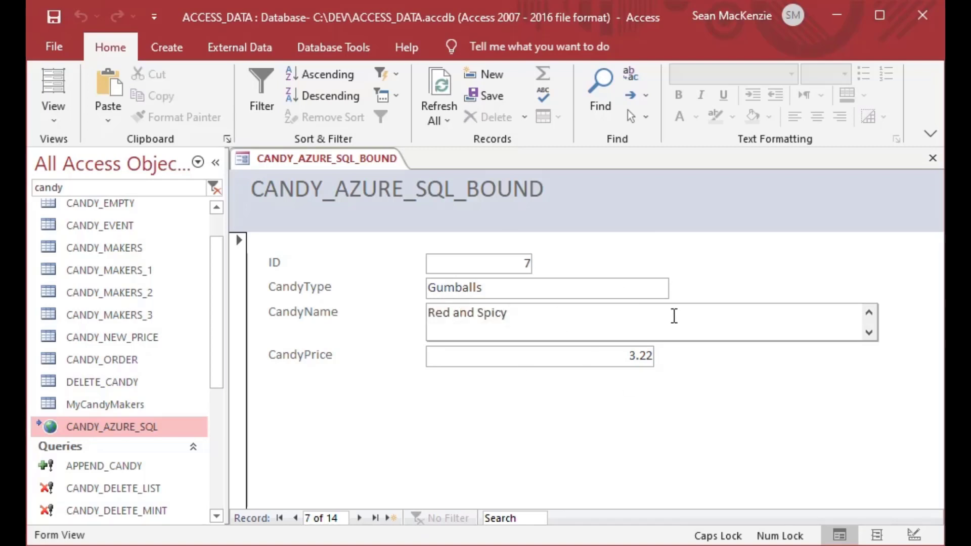
pyautogui.moveTo(624, 353); pyautogui.dragTo(698, 358)
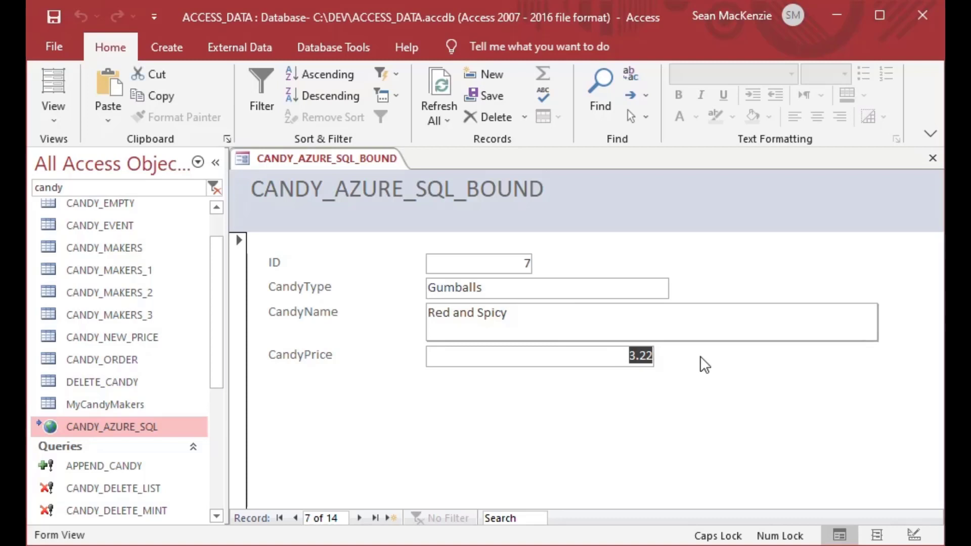
pyautogui.write('5')
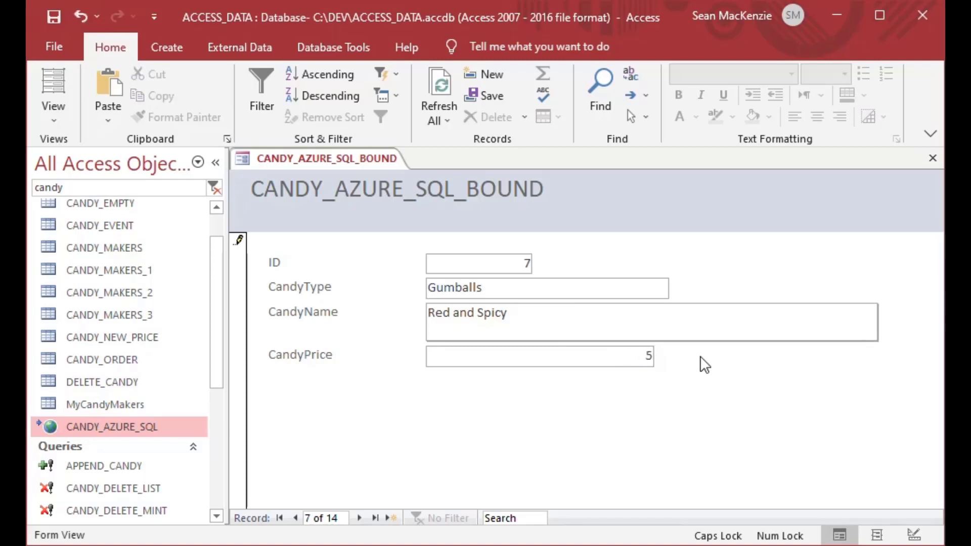
pyautogui.write('0.23')
pyautogui.click(631, 323)
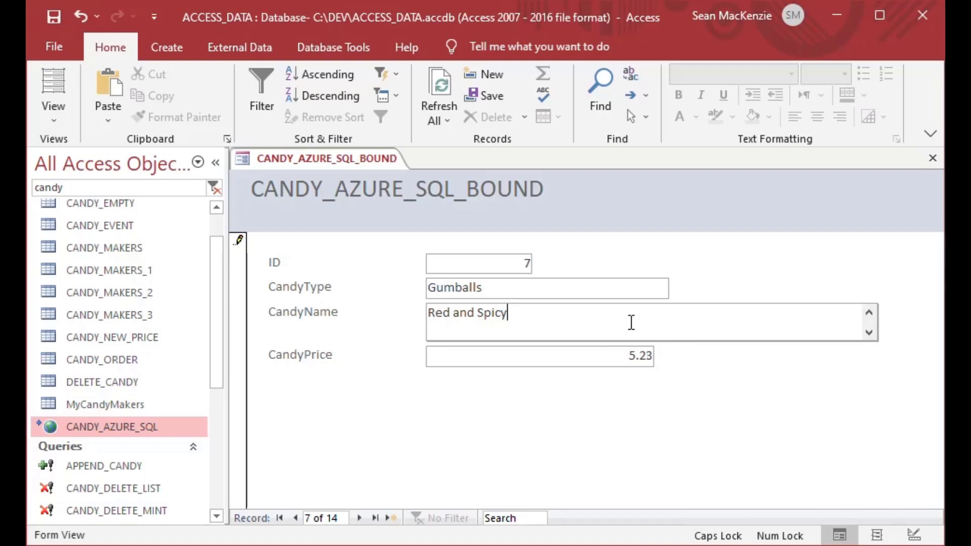